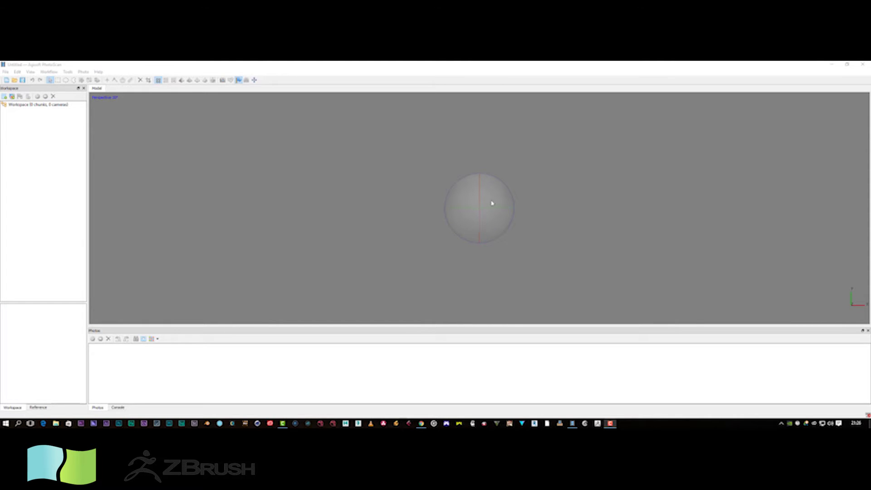
# - Switch to the browser and review the Agisoft PhotoScan store prices and the RealityCapture license options
pyautogui.moveTo(495, 211); pyautogui.dragTo(490, 211)
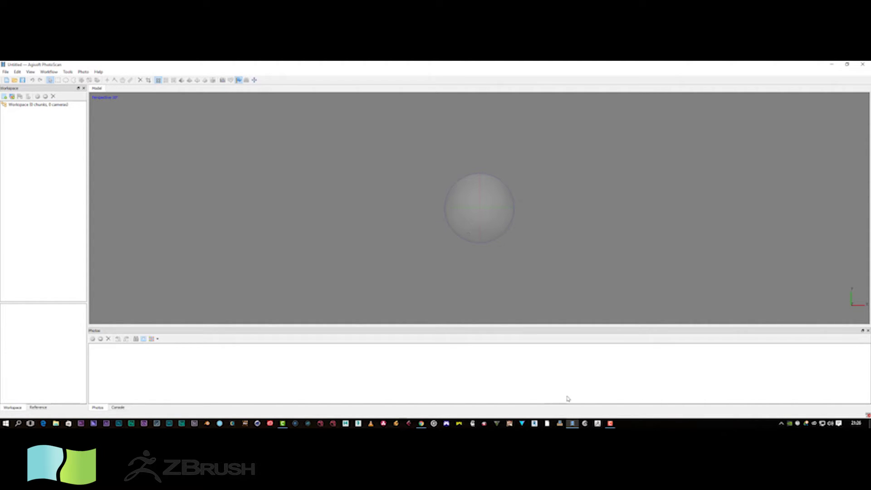
pyautogui.click(420, 422)
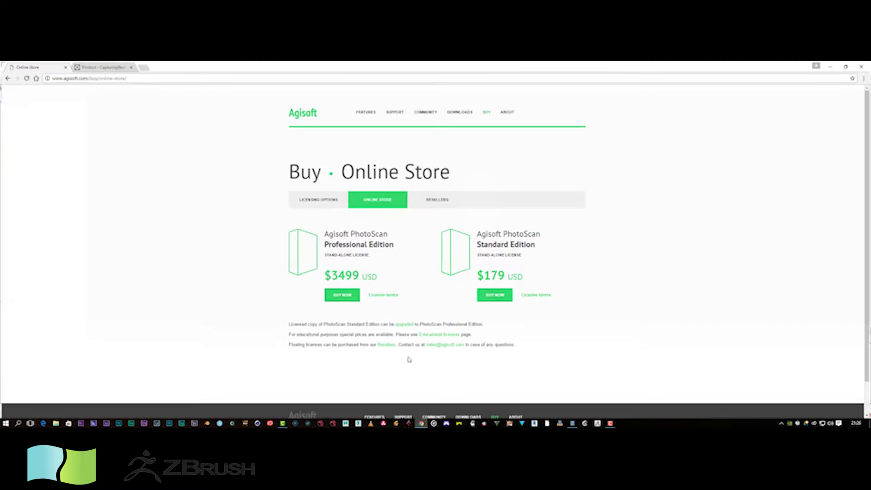
pyautogui.click(106, 66)
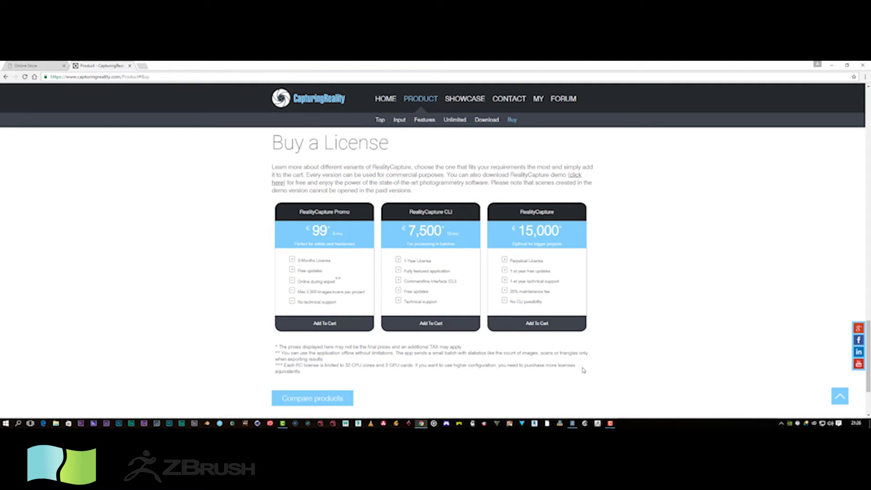
pyautogui.scroll(-2, 579, 361)
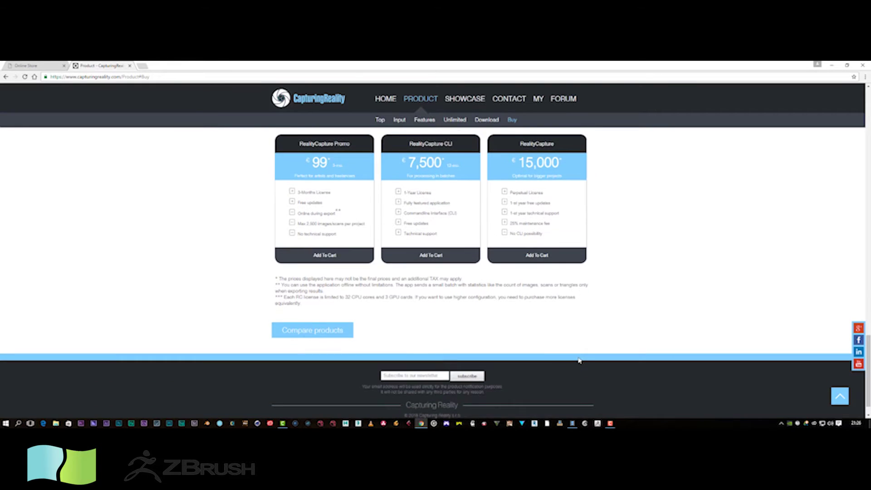
pyautogui.scroll(2, 579, 360)
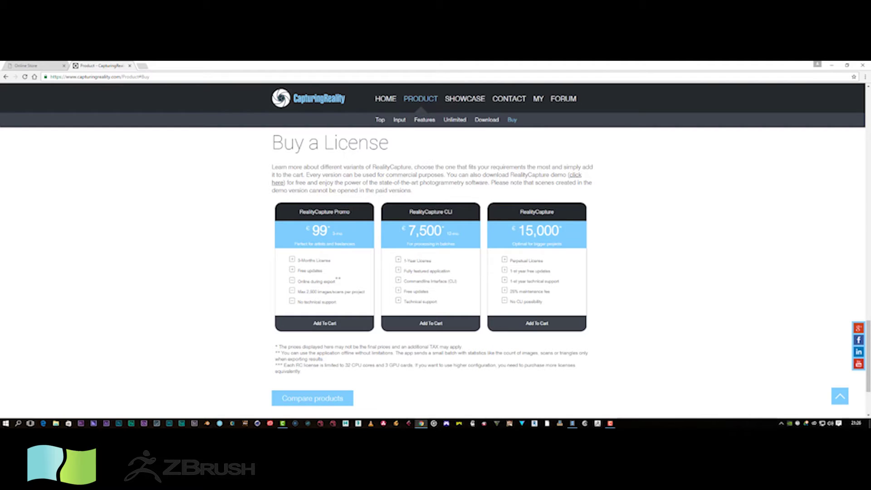
pyautogui.moveTo(570, 425)
# - Compare the PhotoScan Standard Edition offer with the perpetual RealityCapture license price, highlighting both, and return to PhotoScan
pyautogui.click(27, 66)
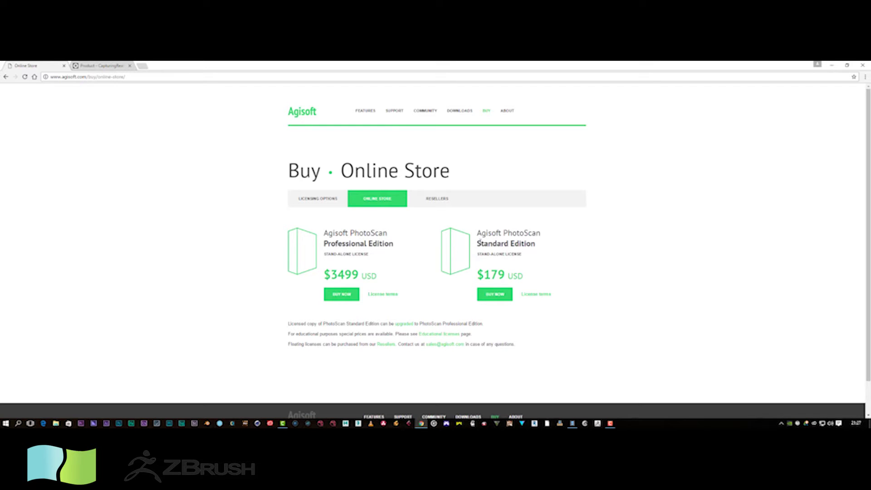
pyautogui.moveTo(477, 243); pyautogui.dragTo(540, 239)
pyautogui.click(102, 65)
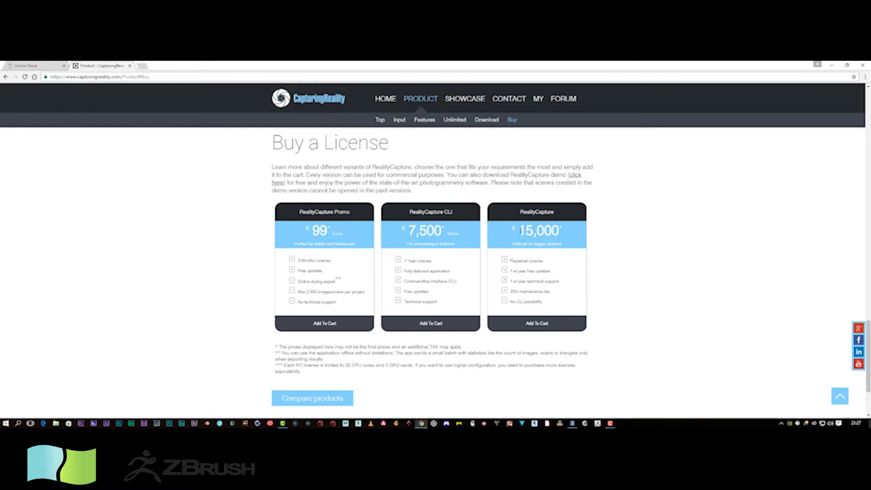
pyautogui.tripleClick(519, 231)
pyautogui.click(521, 229)
pyautogui.moveTo(517, 231); pyautogui.dragTo(563, 231)
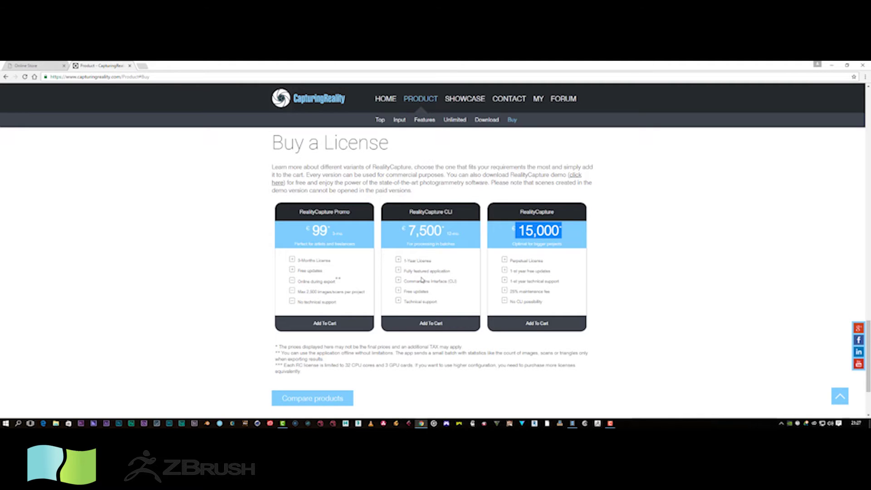
pyautogui.click(831, 67)
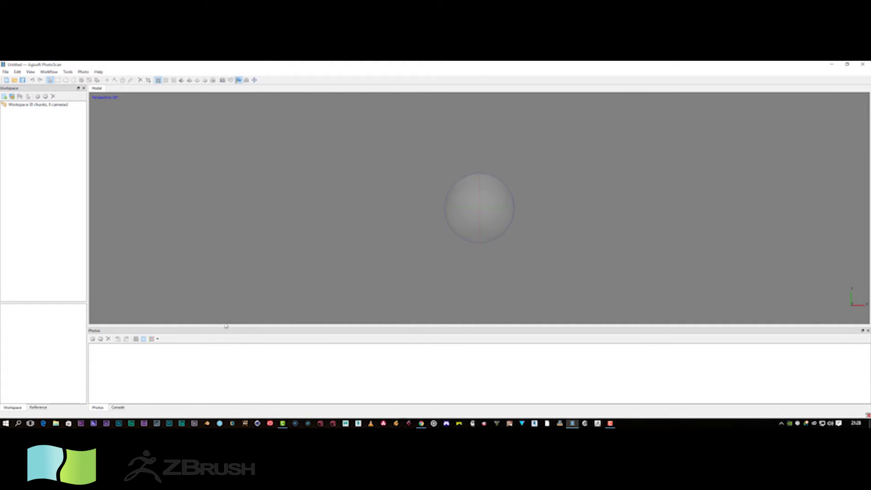
# - Open the doll photo folder from the Desktop in File Explorer
pyautogui.click(56, 423)
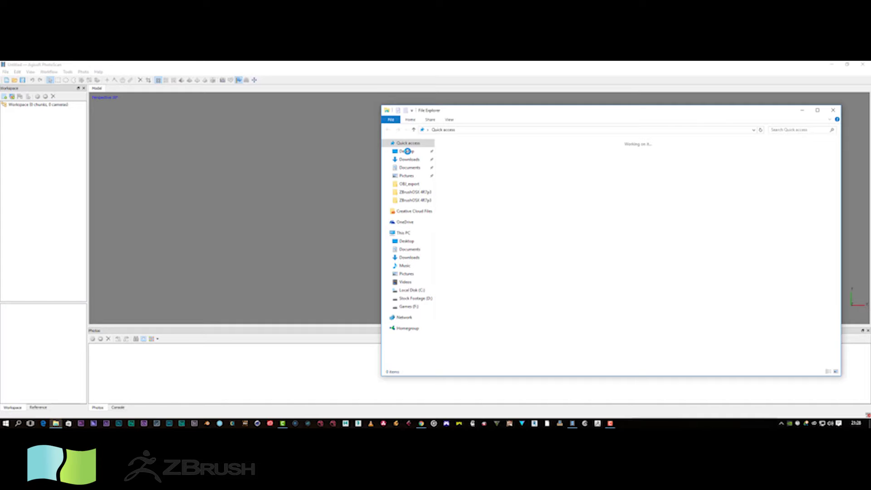
pyautogui.click(406, 151)
pyautogui.moveTo(483, 110); pyautogui.dragTo(468, 107)
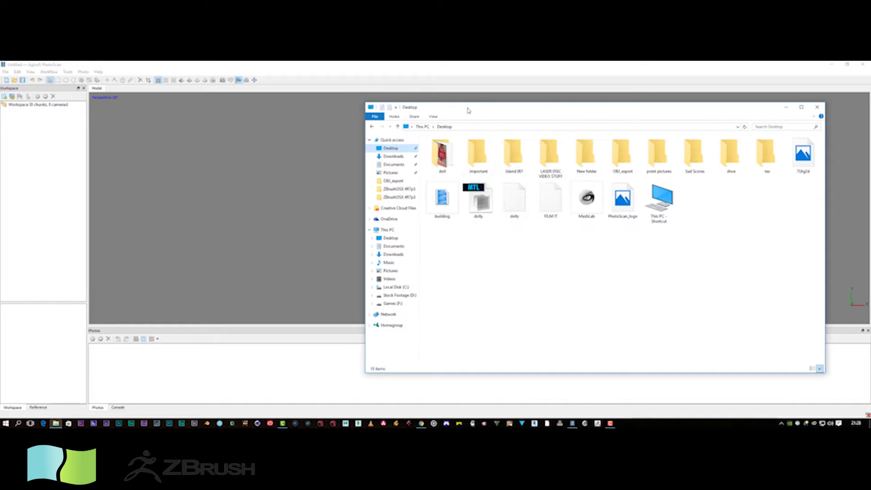
pyautogui.doubleClick(443, 156)
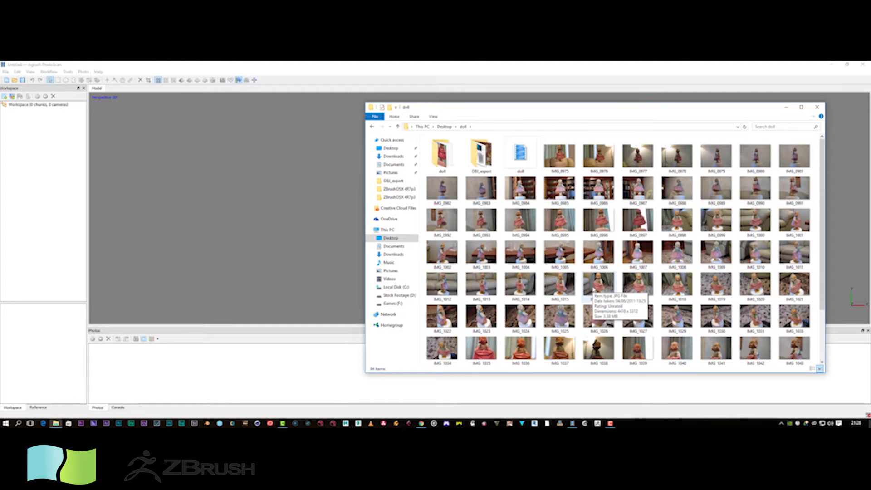
# - Browse the doll photos in sequence from IMG_0975 to examine the shooting angles, and close the viewer and folder window
pyautogui.doubleClick(561, 159)
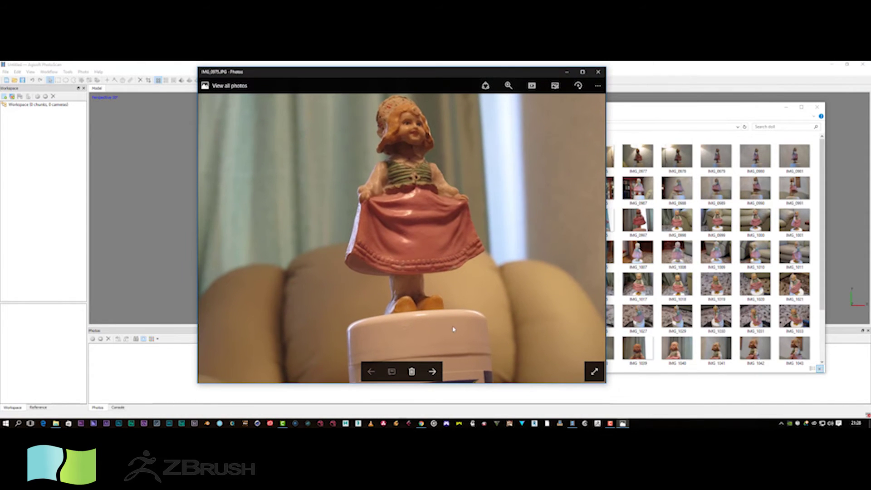
pyautogui.click(433, 371)
pyautogui.click(433, 371)
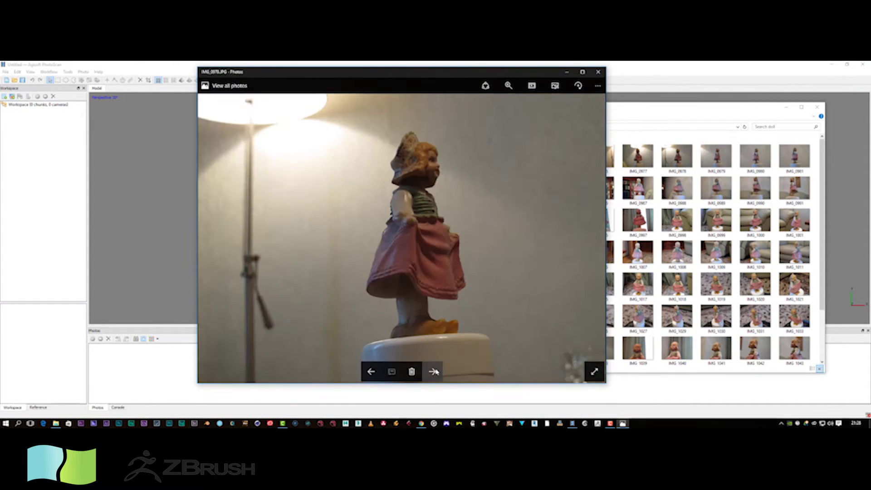
pyautogui.click(433, 372)
pyautogui.click(433, 371)
pyautogui.click(433, 371)
pyautogui.click(433, 371)
pyautogui.click(433, 372)
pyautogui.click(433, 371)
pyautogui.click(433, 371)
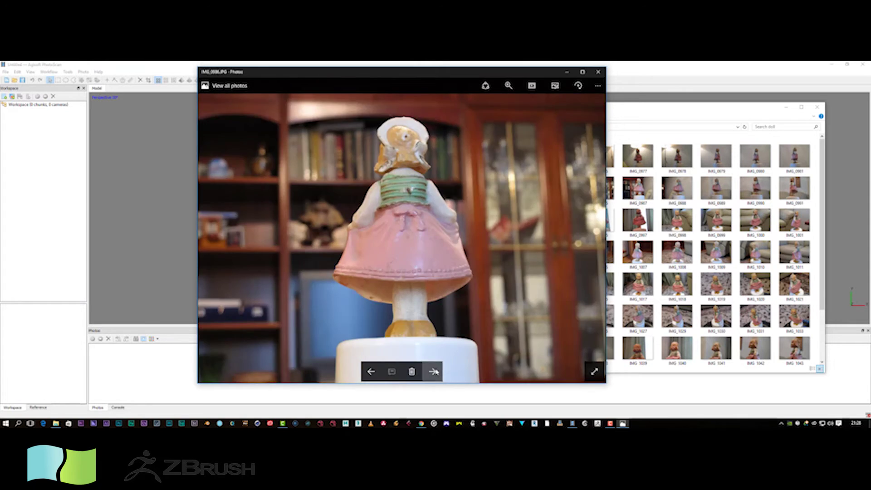
pyautogui.click(433, 371)
pyautogui.click(433, 371)
pyautogui.click(433, 372)
pyautogui.click(433, 372)
pyautogui.click(433, 372)
pyautogui.click(433, 372)
pyautogui.click(433, 372)
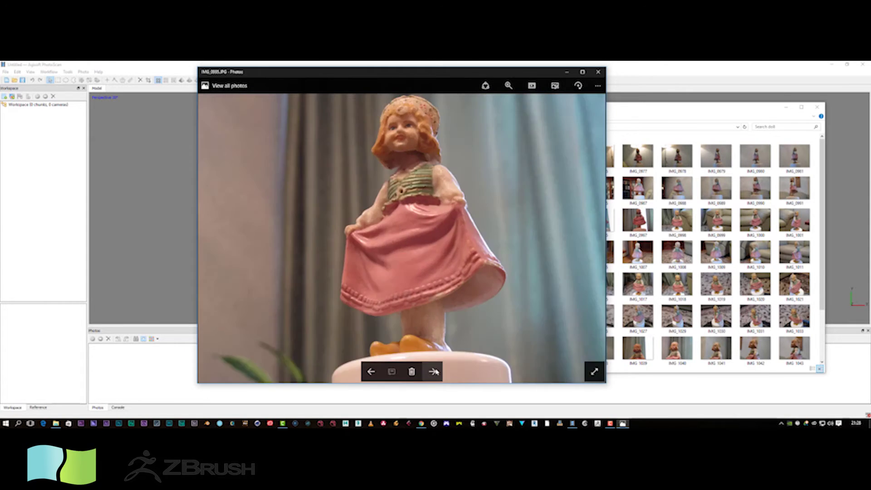
pyautogui.click(433, 371)
pyautogui.click(433, 372)
pyautogui.click(433, 371)
pyautogui.click(433, 371)
pyautogui.click(433, 372)
pyautogui.click(433, 372)
pyautogui.click(433, 371)
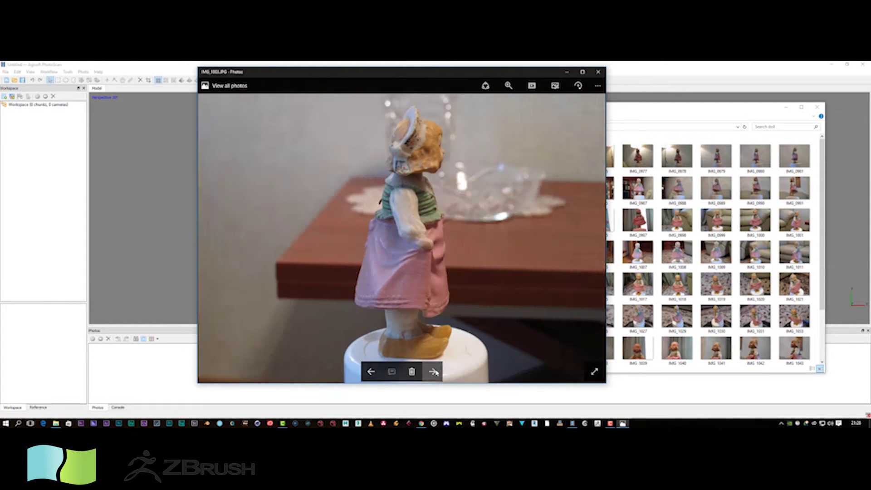
pyautogui.click(433, 372)
pyautogui.click(433, 372)
pyautogui.click(433, 372)
pyautogui.click(433, 372)
pyautogui.click(433, 372)
pyautogui.click(433, 371)
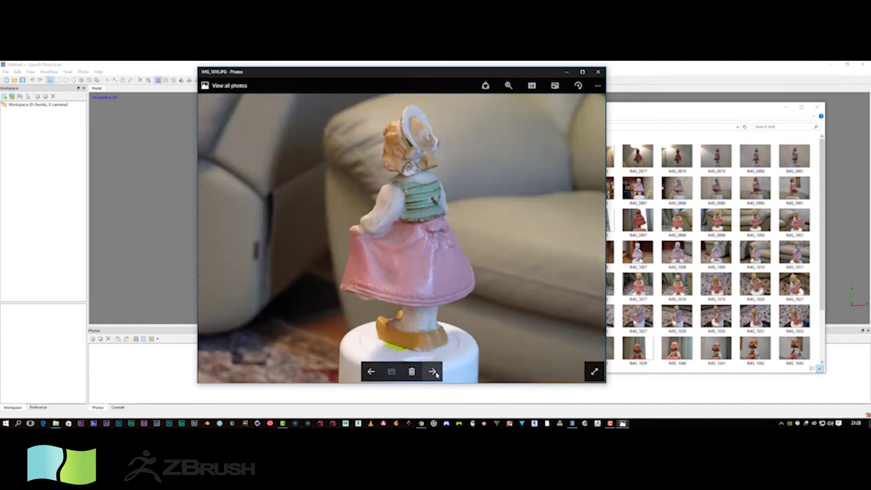
pyautogui.click(433, 371)
pyautogui.click(598, 71)
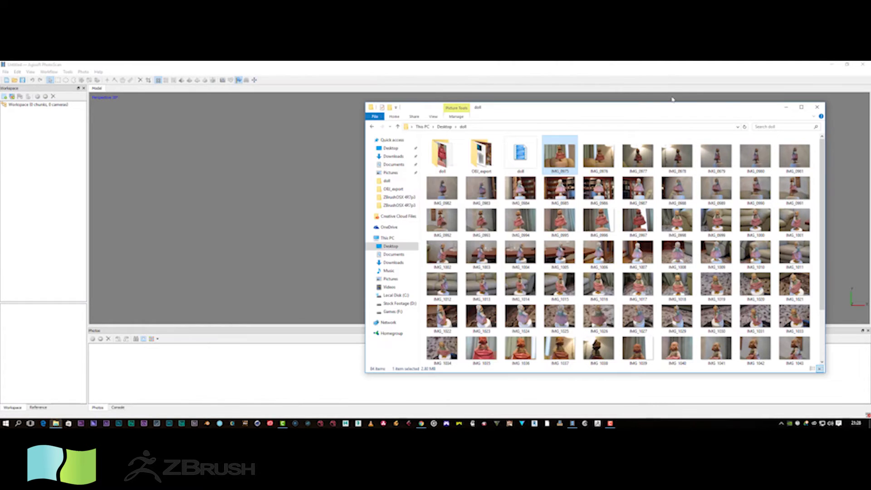
pyautogui.click(817, 107)
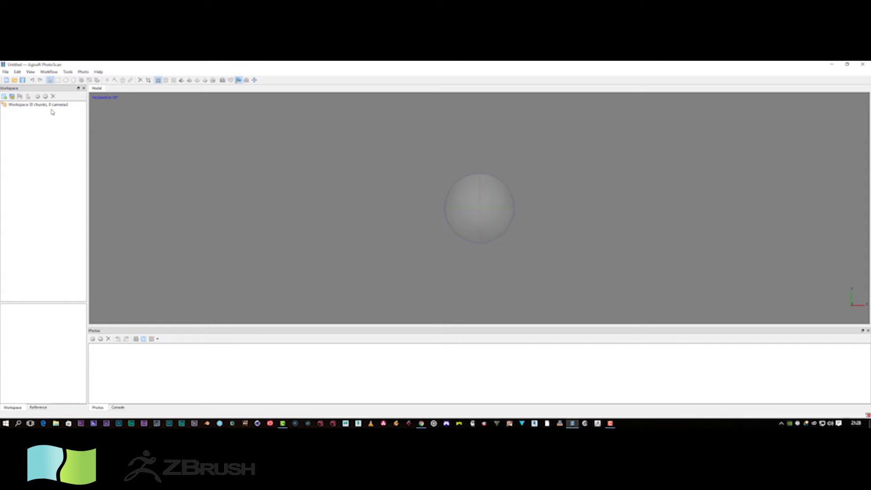
# - Add all photos from the inner doll folder to the workspace and enlarge the Photos pane to show more thumbnails
pyautogui.click(54, 73)
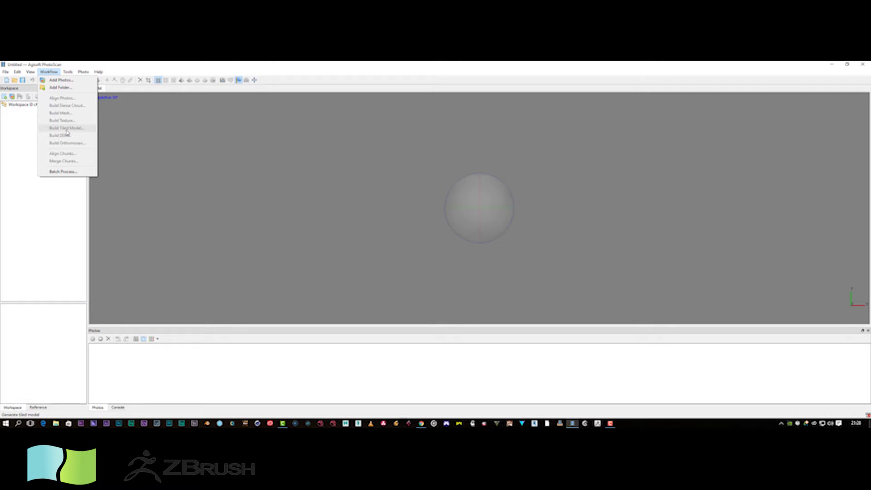
pyautogui.click(59, 81)
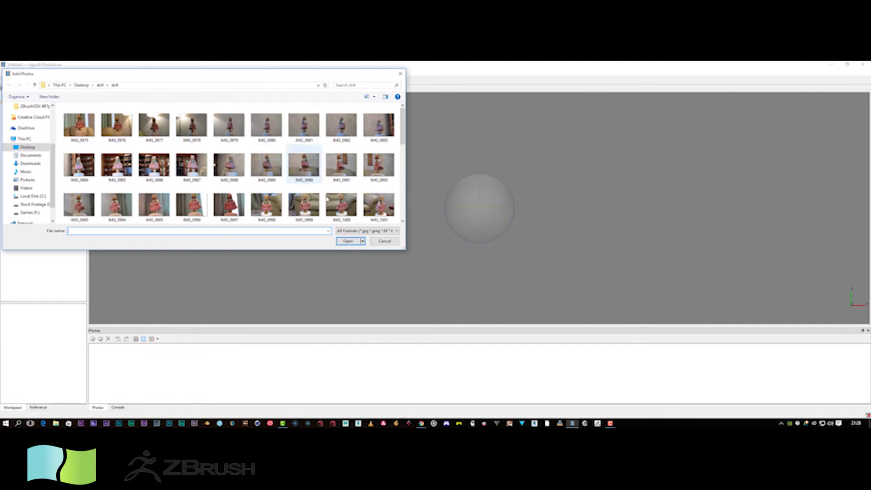
pyautogui.click(375, 97)
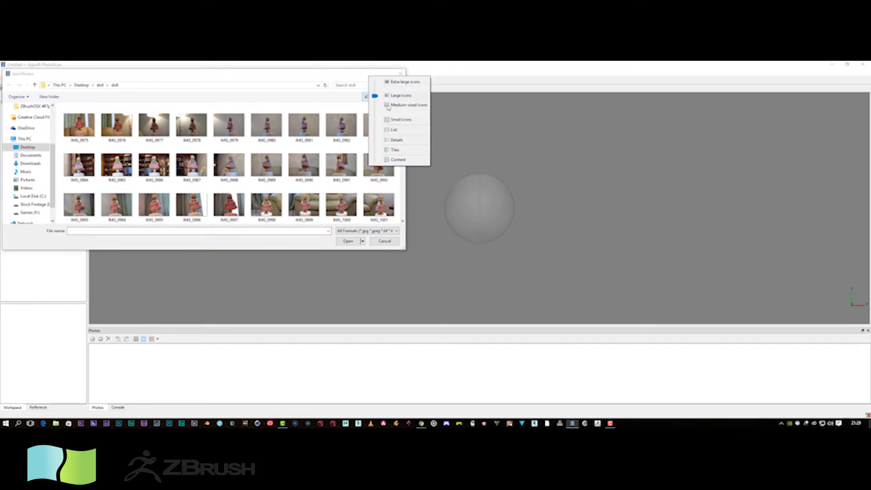
pyautogui.click(392, 130)
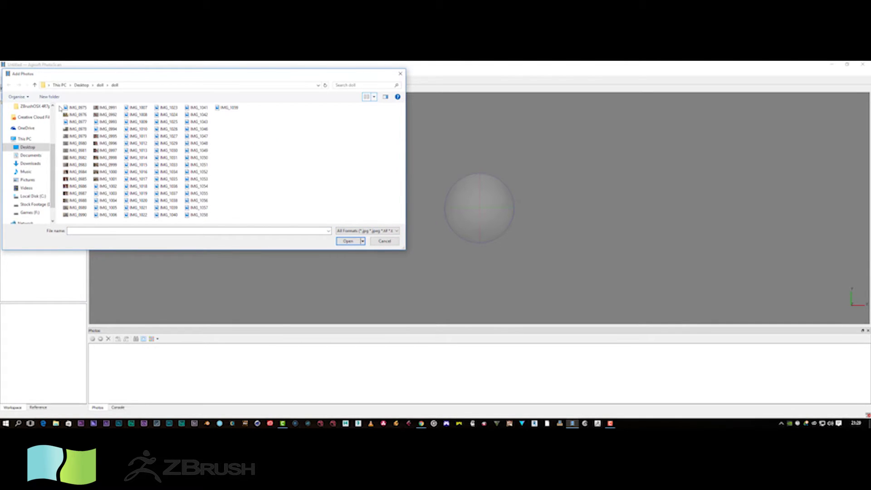
pyautogui.moveTo(59, 105); pyautogui.dragTo(249, 228)
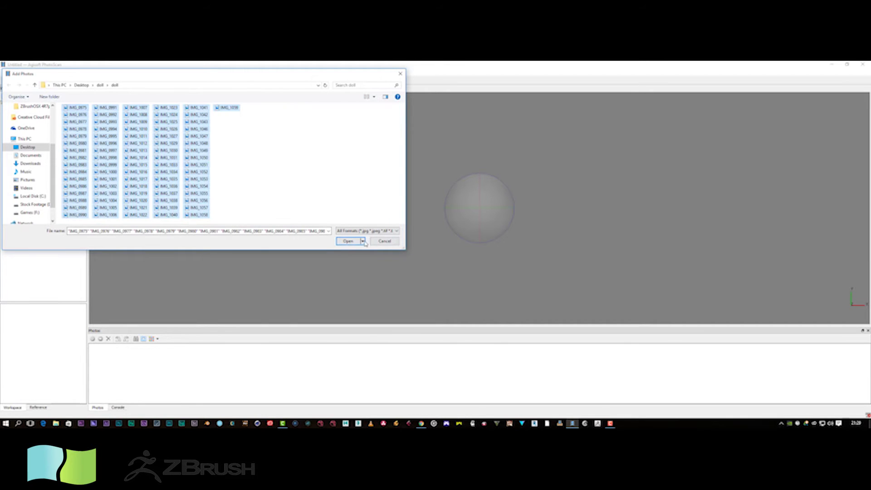
pyautogui.click(348, 241)
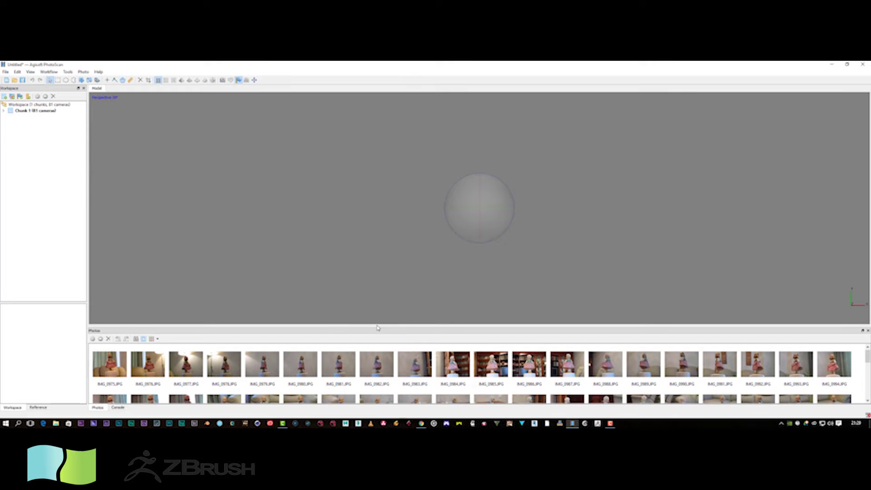
pyautogui.moveTo(376, 327); pyautogui.dragTo(378, 280)
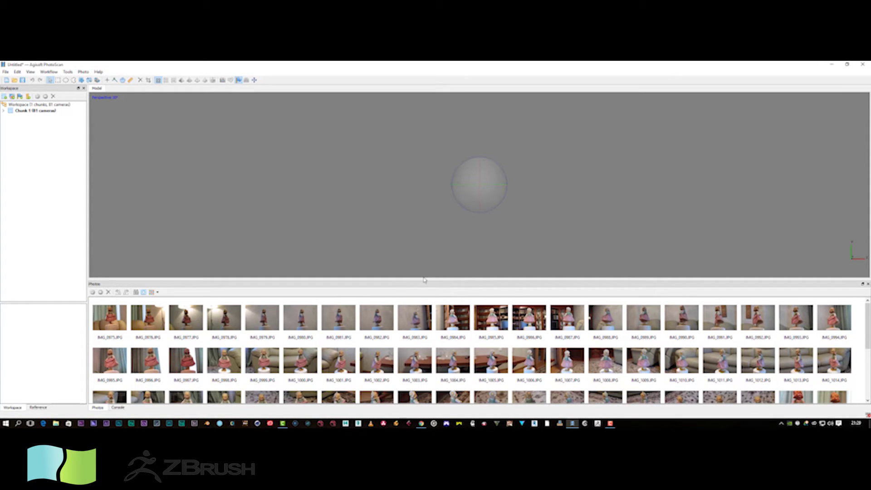
pyautogui.moveTo(422, 281); pyautogui.dragTo(417, 306)
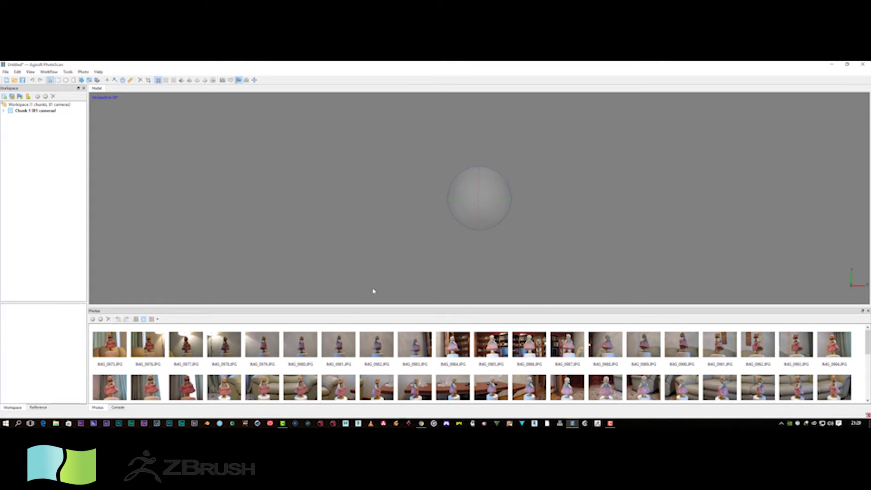
# - Align the photos at Medium accuracy with pair preselection disabled, a 40,000 key point limit and a 4,000 tie point limit
pyautogui.click(50, 72)
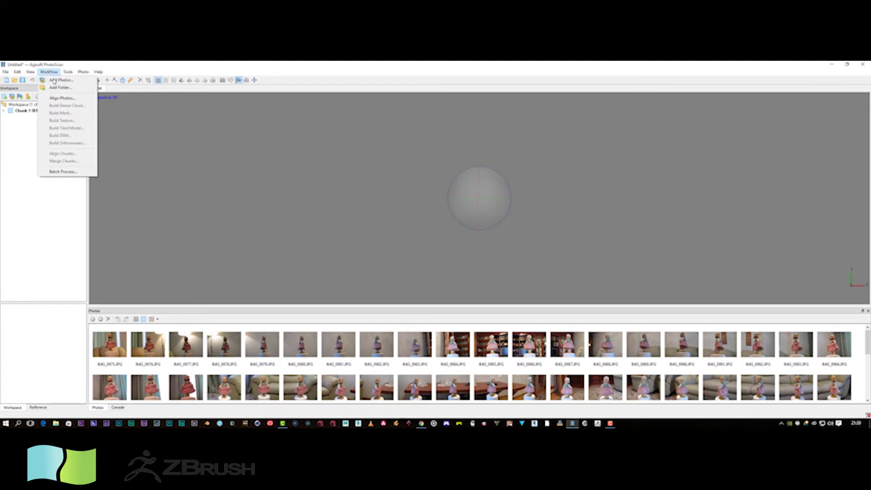
pyautogui.click(55, 98)
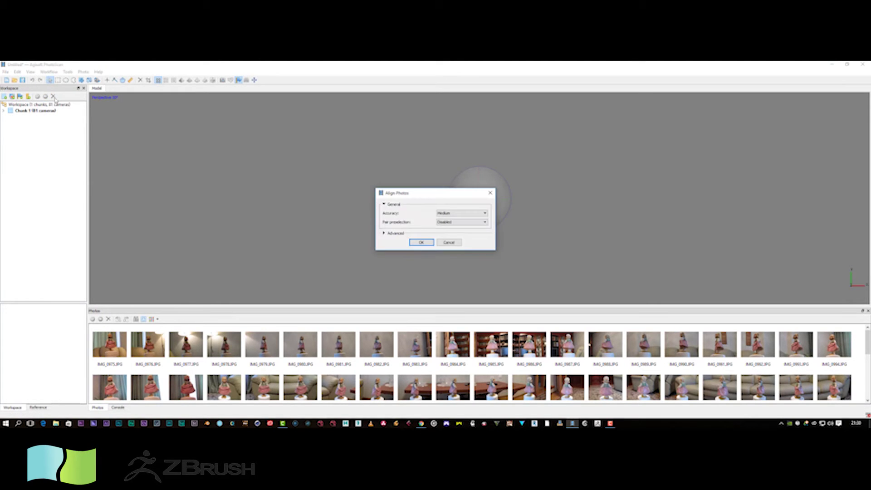
pyautogui.moveTo(422, 190); pyautogui.dragTo(422, 180)
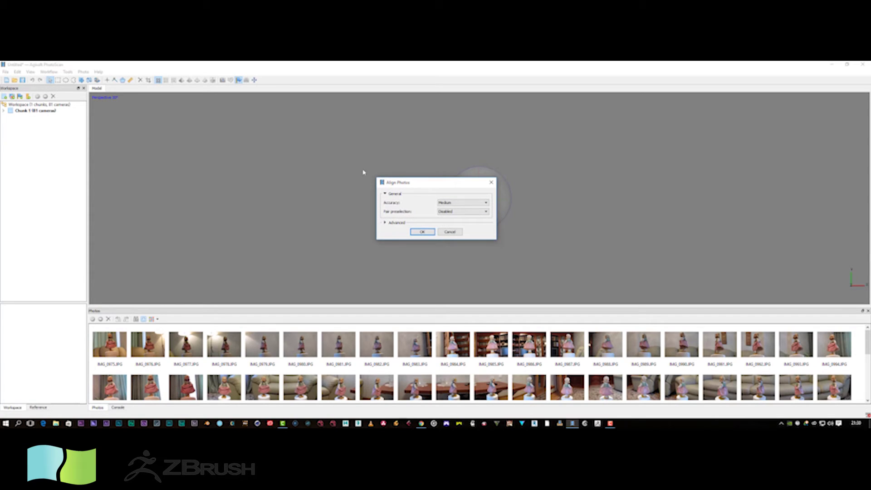
pyautogui.click(457, 203)
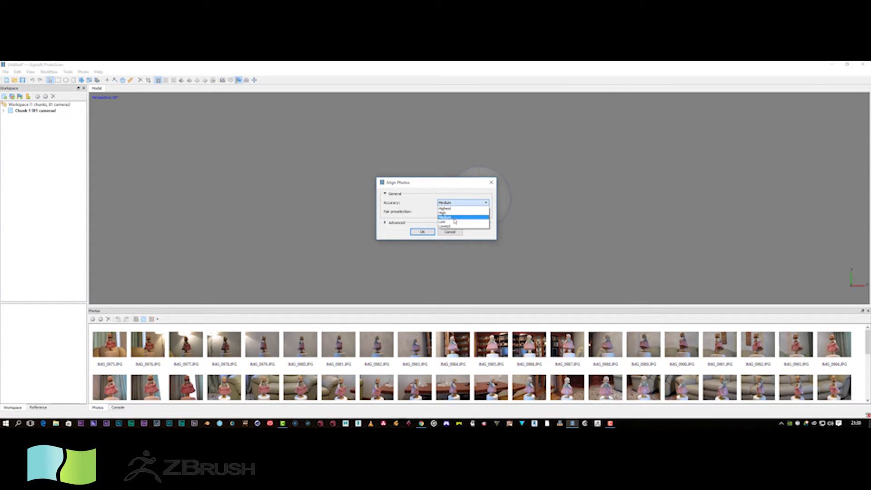
pyautogui.click(454, 219)
pyautogui.click(455, 203)
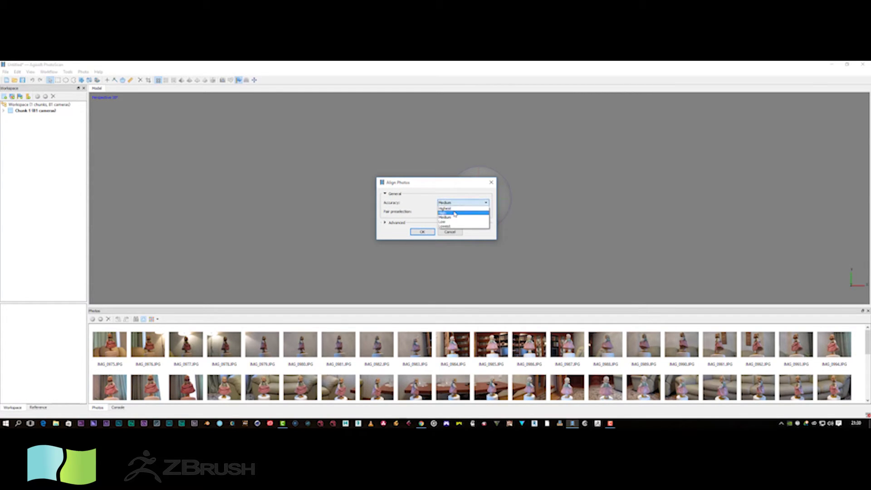
pyautogui.click(455, 193)
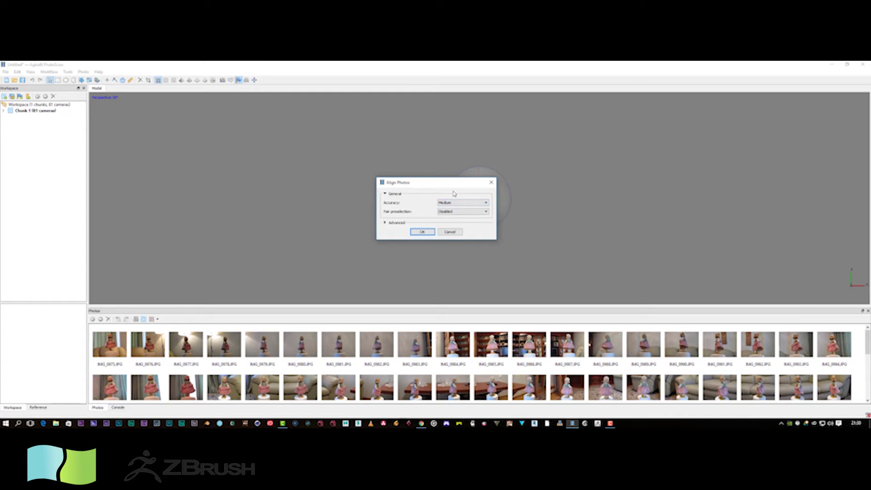
pyautogui.click(385, 222)
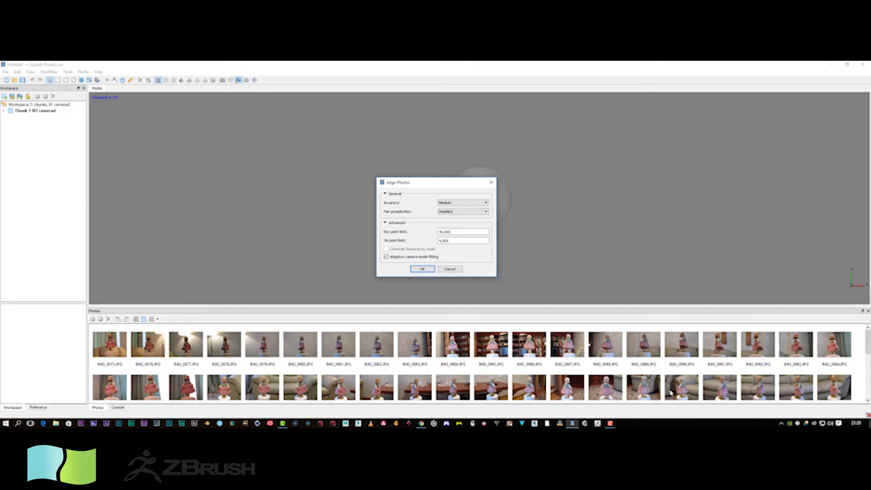
pyautogui.click(422, 269)
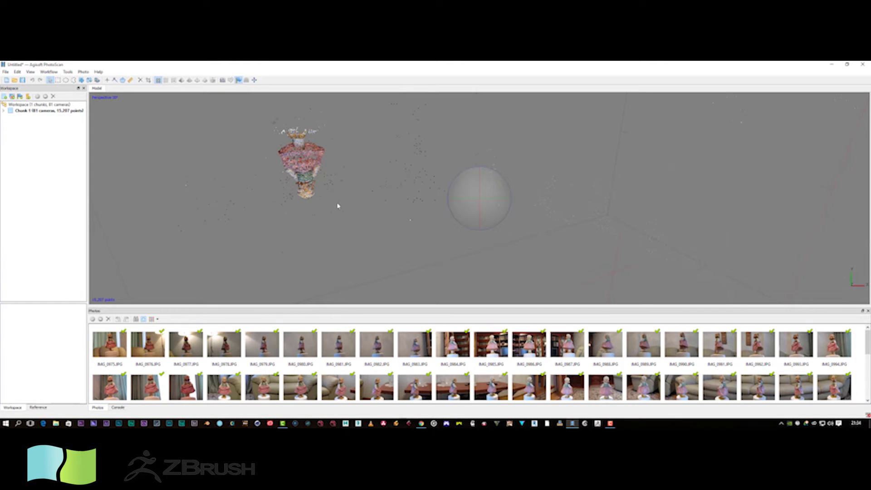
# - Examine the aligned sparse point cloud of the doll from several angles and distances, looking for stray points around the figure
pyautogui.moveTo(337, 206); pyautogui.dragTo(370, 199)
pyautogui.moveTo(394, 230); pyautogui.dragTo(482, 266)
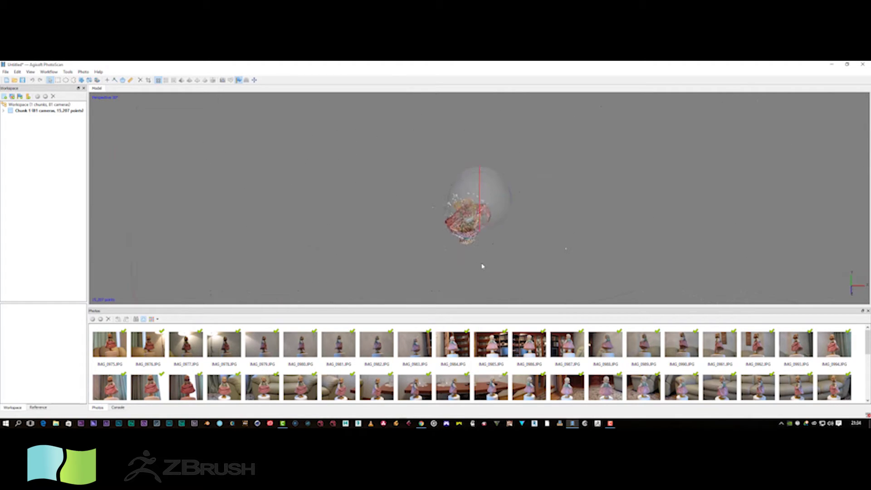
pyautogui.moveTo(478, 177); pyautogui.dragTo(483, 237)
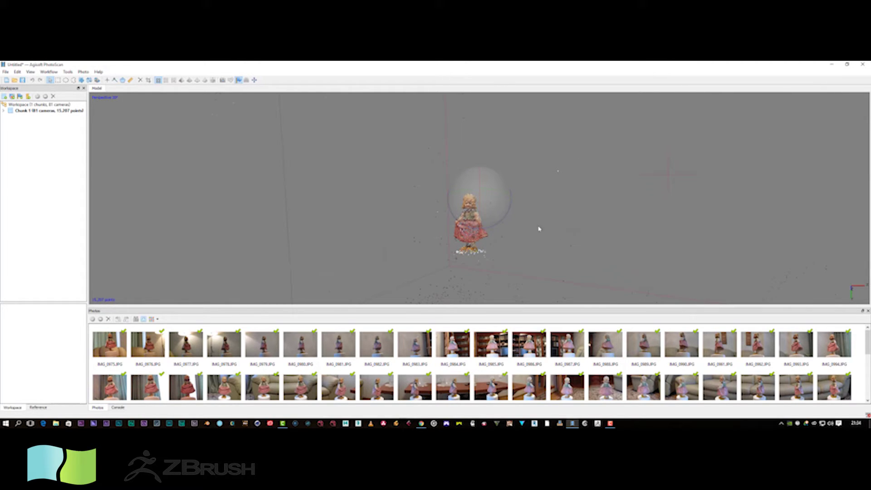
pyautogui.moveTo(538, 229); pyautogui.dragTo(547, 149)
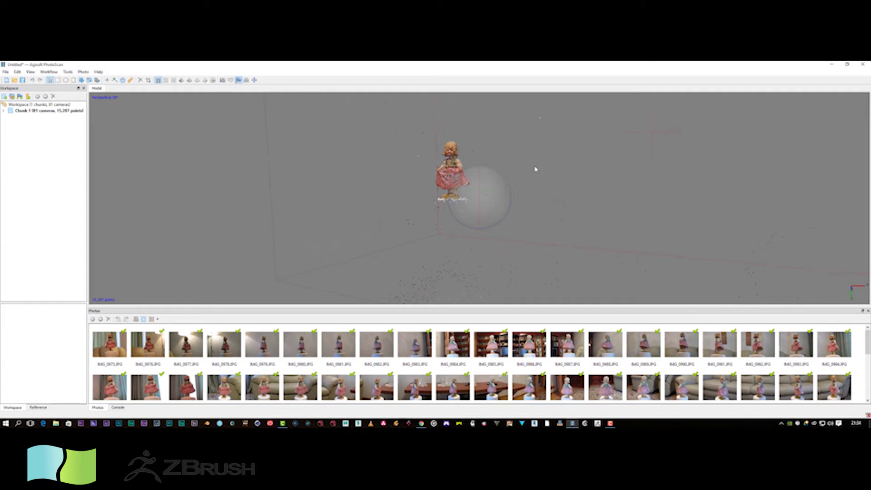
pyautogui.scroll(5, 535, 167)
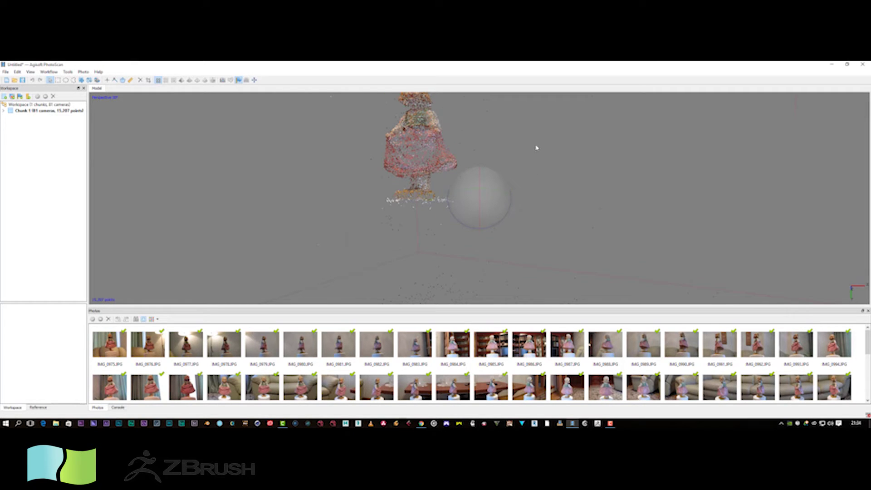
pyautogui.moveTo(534, 134); pyautogui.dragTo(546, 181)
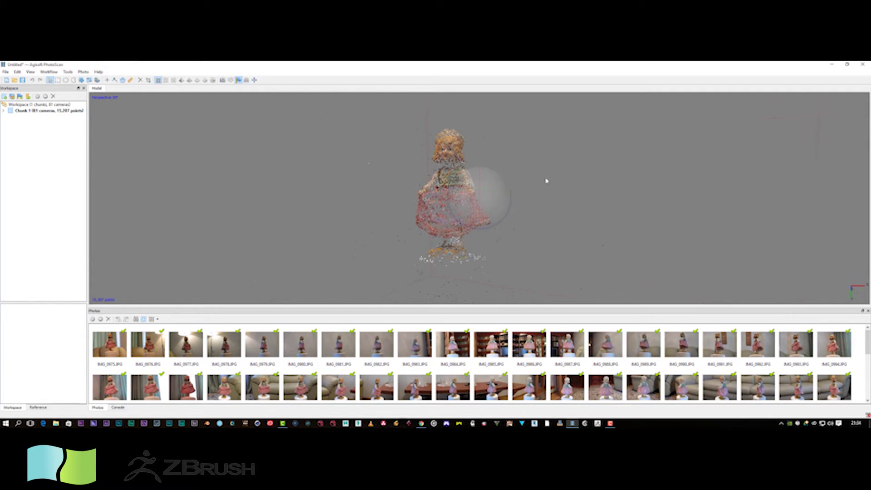
pyautogui.scroll(3, 537, 201)
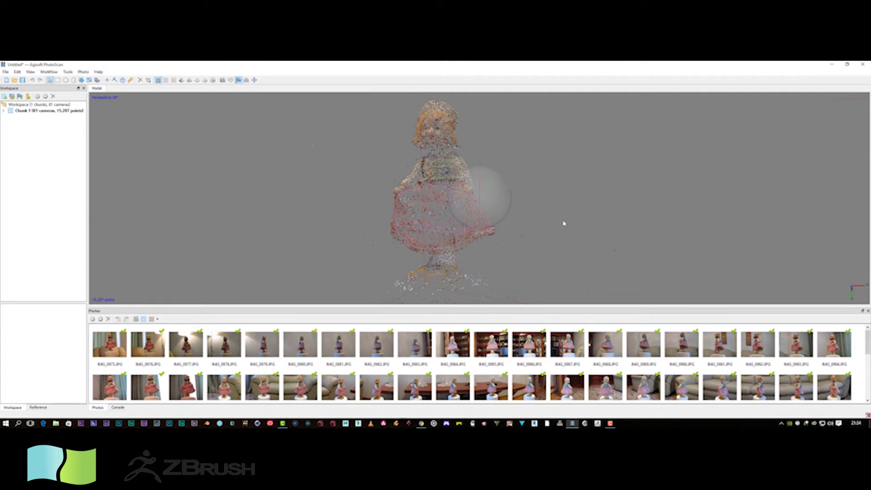
pyautogui.moveTo(569, 213); pyautogui.dragTo(482, 183)
pyautogui.moveTo(343, 230); pyautogui.dragTo(341, 231)
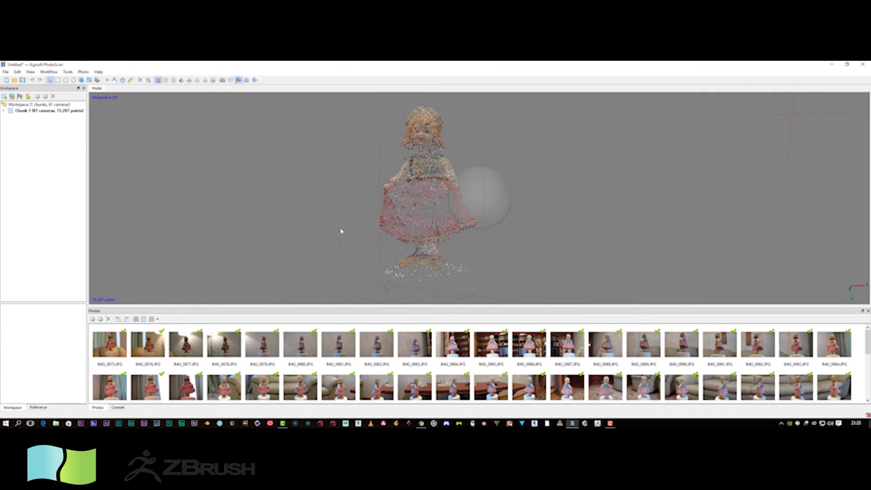
pyautogui.scroll(3, 341, 233)
pyautogui.scroll(-2, 338, 235)
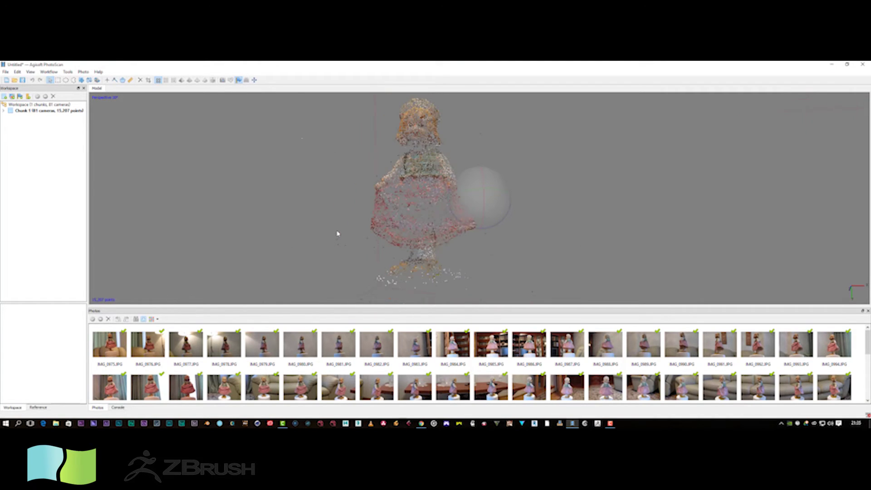
pyautogui.scroll(-2, 337, 233)
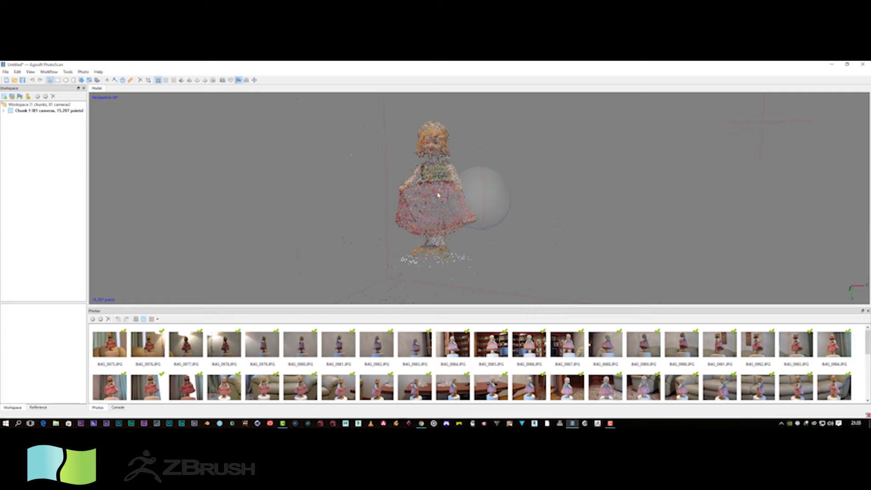
pyautogui.scroll(3, 365, 139)
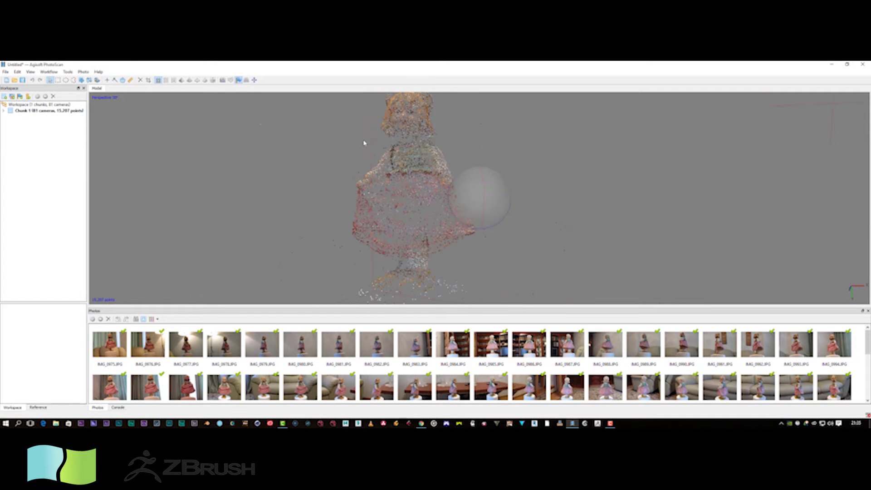
pyautogui.scroll(-3, 355, 203)
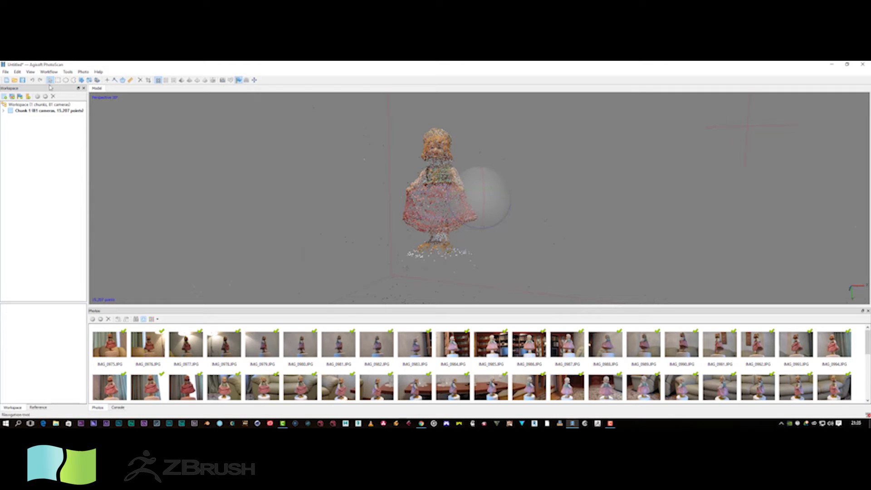
# - Outline the stray points to the left of the doll with Free-Form Selection and delete them
pyautogui.click(74, 80)
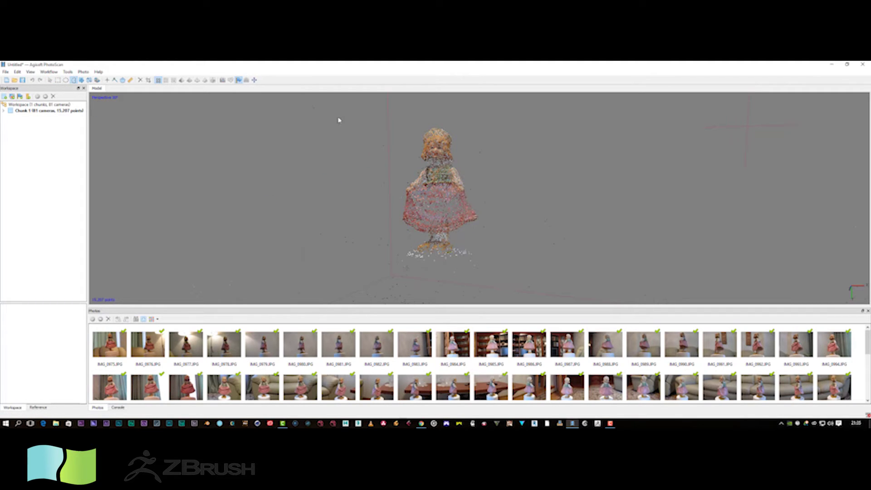
pyautogui.moveTo(323, 117)
pyautogui.mouseDown()
pyautogui.moveTo(393, 146)
pyautogui.moveTo(386, 167)
pyautogui.mouseUp()
pyautogui.moveTo(383, 240); pyautogui.dragTo(370, 252)
pyautogui.moveTo(302, 262)
pyautogui.mouseDown()
pyautogui.moveTo(263, 256)
pyautogui.moveTo(230, 225)
pyautogui.mouseUp()
pyautogui.moveTo(229, 109)
pyautogui.mouseDown()
pyautogui.moveTo(330, 88)
pyautogui.moveTo(320, 121)
pyautogui.mouseUp()
pyautogui.press('Delete')
# - Select and delete the stray points in the empty space to the right of the doll's upper body and skirt
pyautogui.scroll(4, 381, 202)
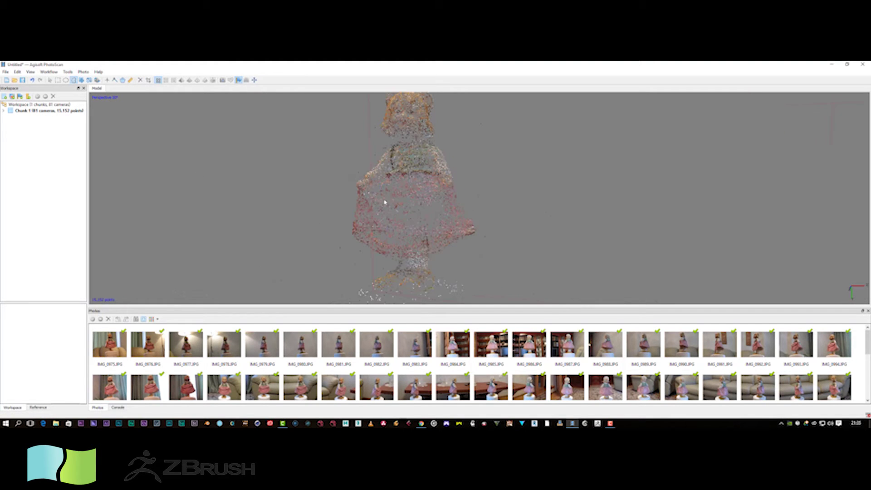
pyautogui.moveTo(558, 152)
pyautogui.mouseDown()
pyautogui.moveTo(556, 113)
pyautogui.moveTo(529, 117)
pyautogui.mouseUp()
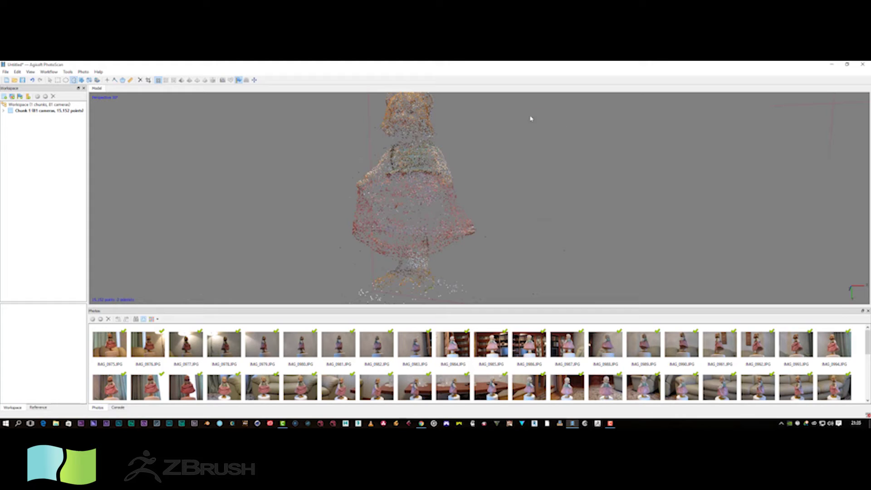
pyautogui.click(140, 80)
pyautogui.moveTo(512, 163); pyautogui.dragTo(509, 164)
pyautogui.click(140, 80)
# - Select and delete the stray points to the lower right of the doll's skirt and base
pyautogui.moveTo(309, 206); pyautogui.dragTo(331, 176)
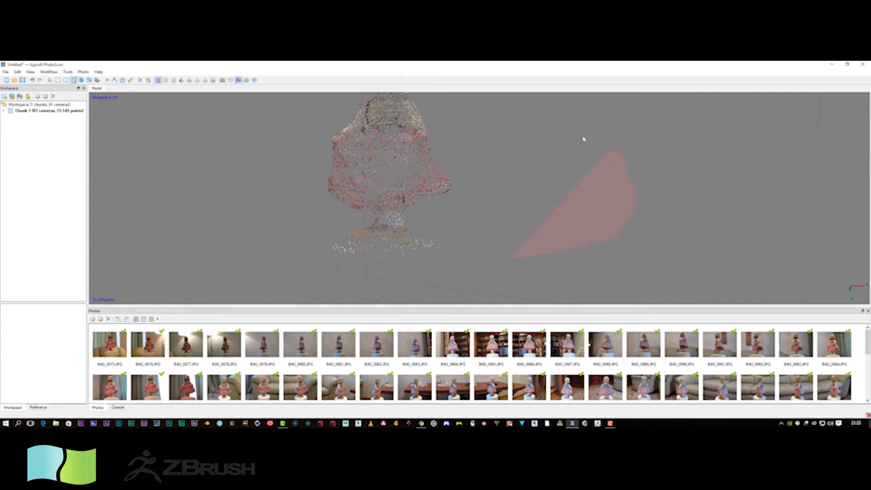
pyautogui.moveTo(462, 210); pyautogui.dragTo(463, 220)
pyautogui.click(140, 81)
# - Select and delete the scattered background point clusters on the floor area below the doll
pyautogui.scroll(-5, 481, 286)
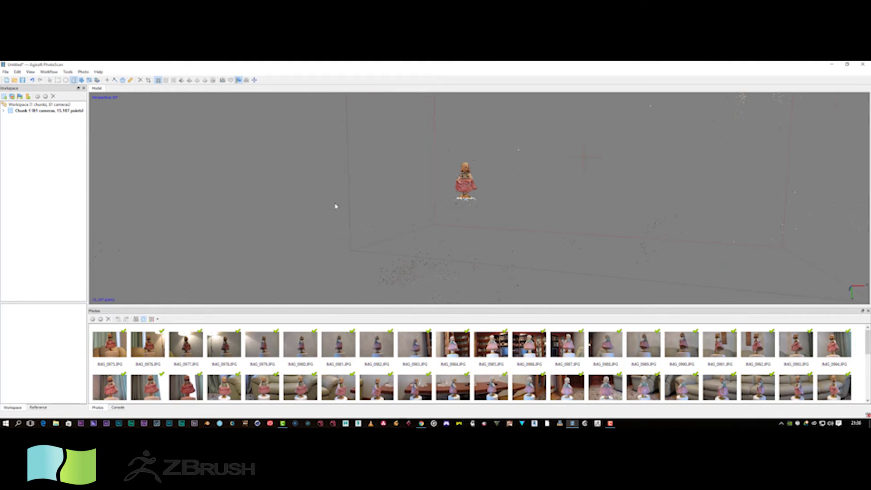
pyautogui.moveTo(485, 263)
pyautogui.mouseDown()
pyautogui.moveTo(204, 227)
pyautogui.moveTo(457, 245)
pyautogui.mouseUp()
pyautogui.click(140, 81)
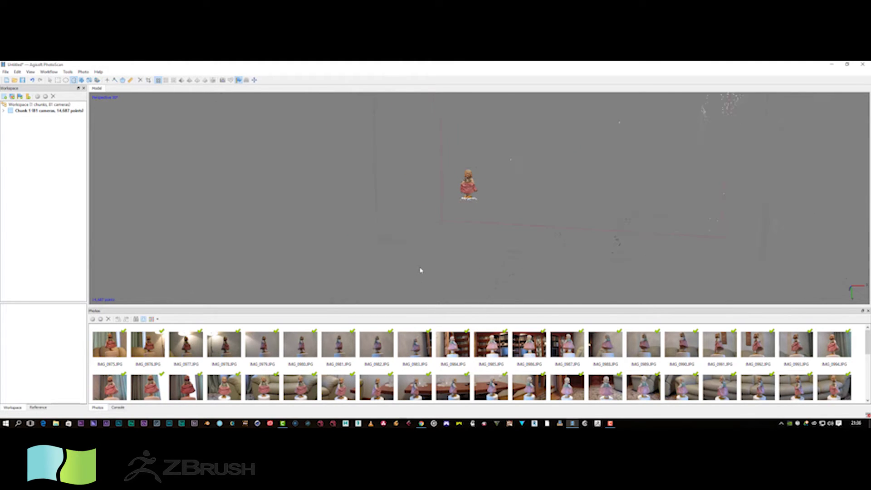
pyautogui.moveTo(419, 270); pyautogui.dragTo(345, 281, button='middle')
pyautogui.moveTo(136, 290); pyautogui.dragTo(675, 195)
pyautogui.click(140, 81)
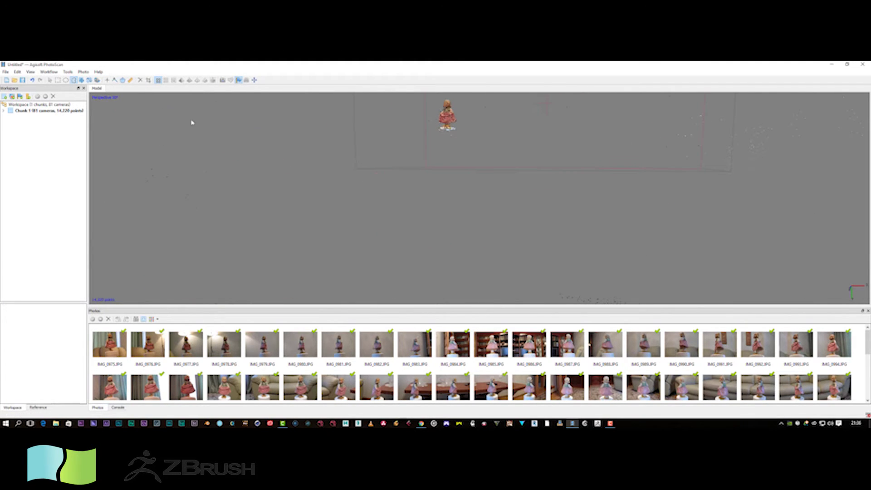
# - Delete the remaining distant background points scattered above and around the doll and the bounding region
pyautogui.moveTo(191, 121); pyautogui.dragTo(497, 228, button='middle')
pyautogui.click(140, 80)
pyautogui.moveTo(151, 131); pyautogui.dragTo(334, 213, button='middle')
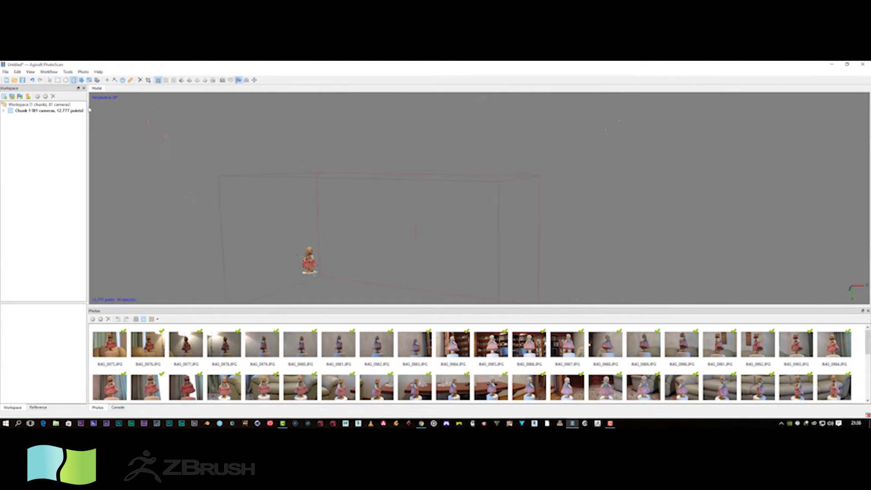
pyautogui.click(141, 80)
pyautogui.moveTo(190, 136); pyautogui.dragTo(371, 178, button='middle')
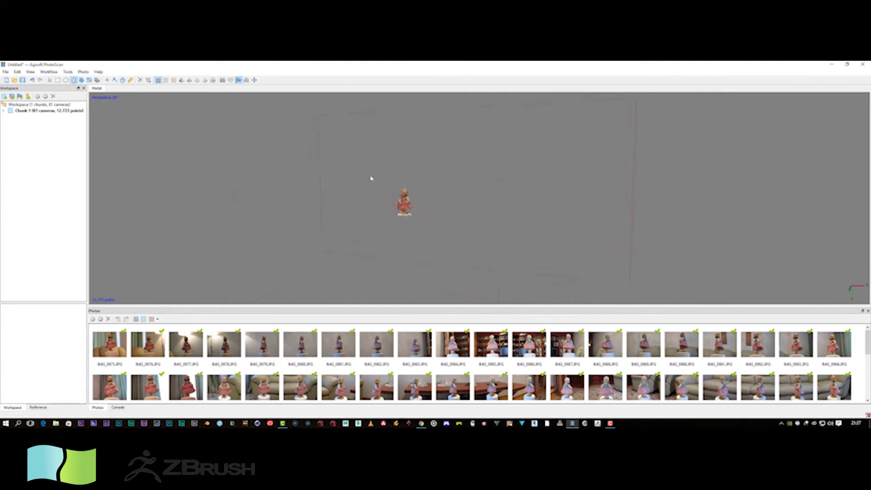
pyautogui.click(141, 80)
# - Select and delete the isolated stray points close to the doll, including those left of the skirt
pyautogui.moveTo(324, 198); pyautogui.dragTo(352, 238, button='middle')
pyautogui.moveTo(418, 216); pyautogui.dragTo(486, 214, button='middle')
pyautogui.scroll(3, 483, 204)
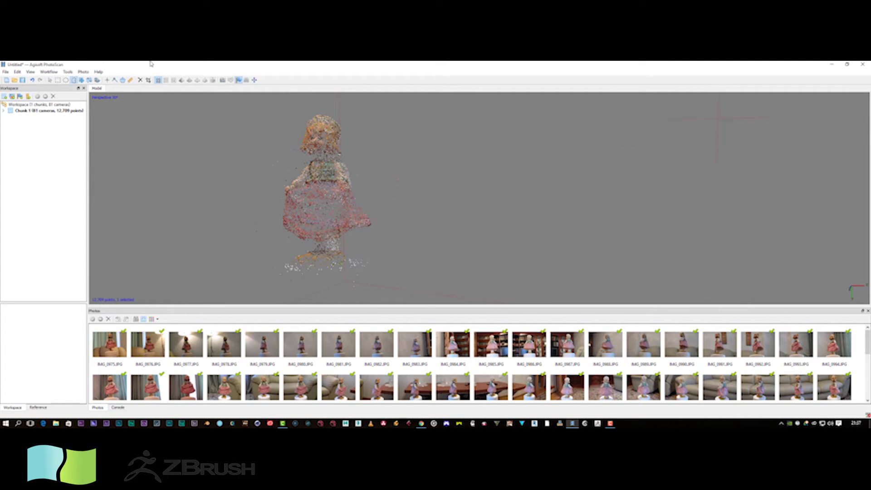
pyautogui.click(140, 80)
pyautogui.scroll(2, 244, 189)
pyautogui.moveTo(222, 180); pyautogui.dragTo(282, 120, button='middle')
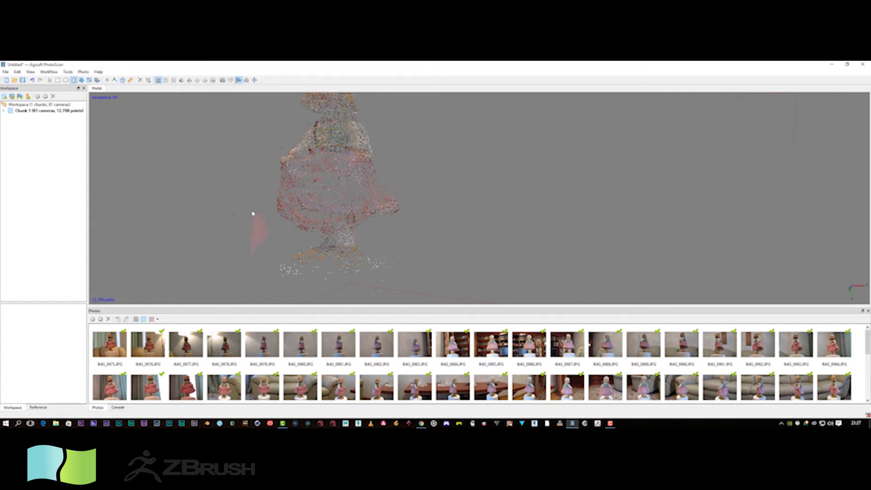
pyautogui.moveTo(218, 198); pyautogui.dragTo(193, 222)
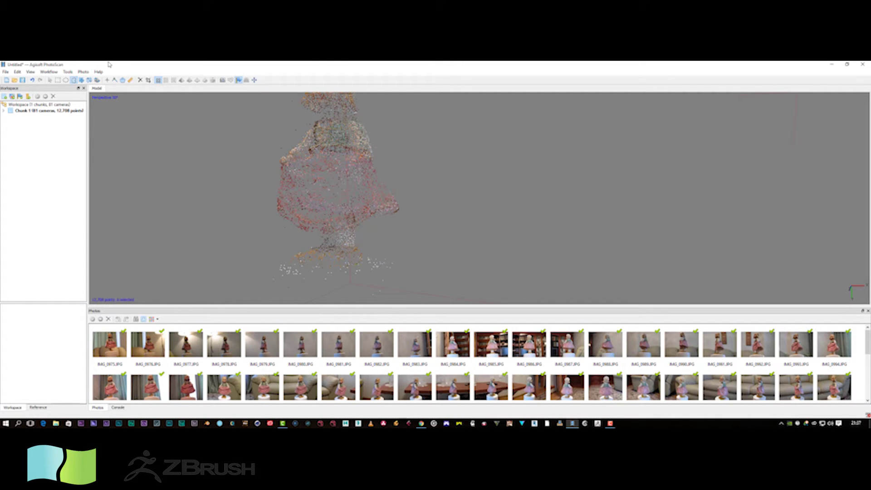
pyautogui.click(140, 80)
# - Select and delete the stray points to the upper left of the doll, beside the head and shoulder
pyautogui.moveTo(249, 103)
pyautogui.mouseDown()
pyautogui.moveTo(232, 122)
pyautogui.moveTo(245, 144)
pyautogui.mouseUp()
pyautogui.press('Delete')
pyautogui.moveTo(298, 118); pyautogui.dragTo(298, 119)
pyautogui.click(140, 80)
pyautogui.click(140, 80)
# - Select and delete the stray points beneath and beside the doll's base
pyautogui.moveTo(249, 247); pyautogui.dragTo(259, 182)
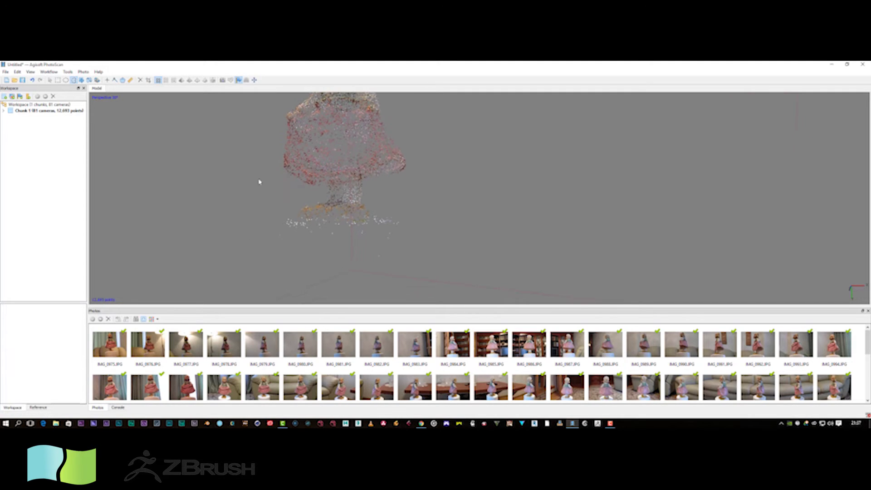
pyautogui.moveTo(415, 247); pyautogui.dragTo(388, 233)
pyautogui.moveTo(260, 256); pyautogui.dragTo(261, 255)
pyautogui.click(140, 80)
pyautogui.click(140, 80)
pyautogui.click(140, 80)
# - Select and delete the isolated stray points beside the doll's raised arm and shoulder in the sparse cloud
pyautogui.moveTo(432, 207); pyautogui.dragTo(515, 270)
pyautogui.moveTo(488, 191); pyautogui.dragTo(488, 231)
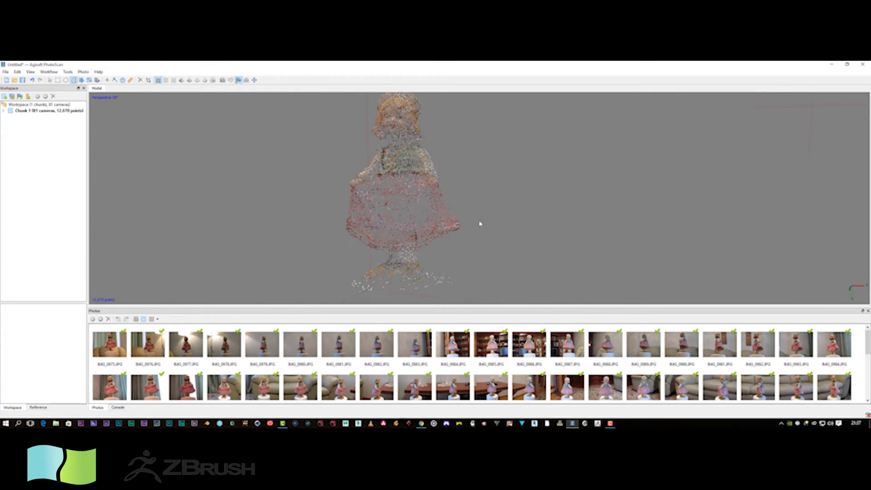
pyautogui.scroll(5, 480, 223)
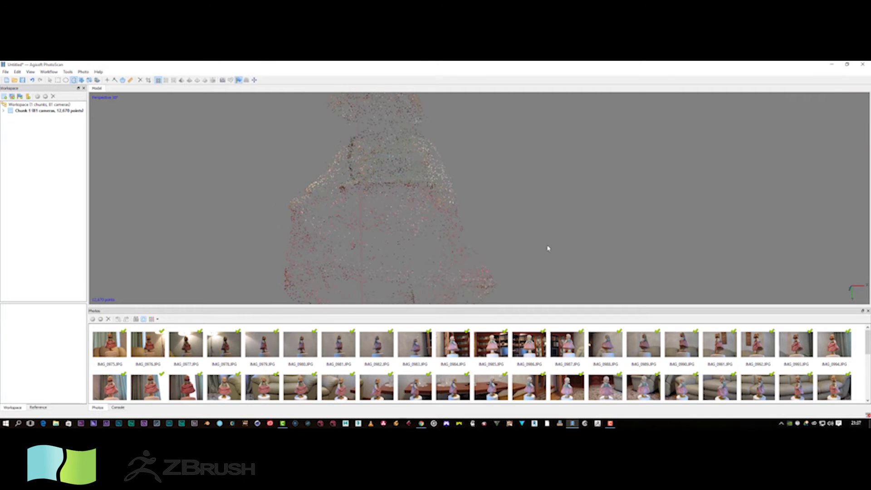
pyautogui.moveTo(547, 248); pyautogui.dragTo(432, 260)
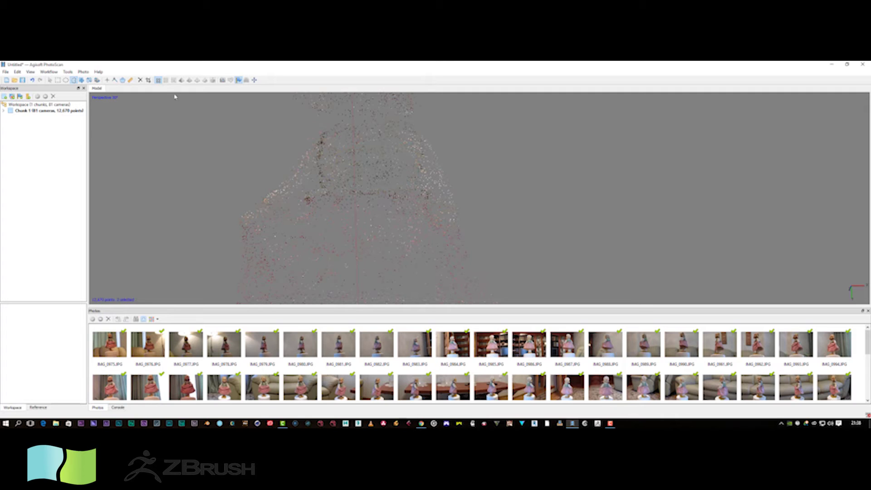
pyautogui.click(140, 80)
pyautogui.moveTo(291, 170); pyautogui.dragTo(260, 150)
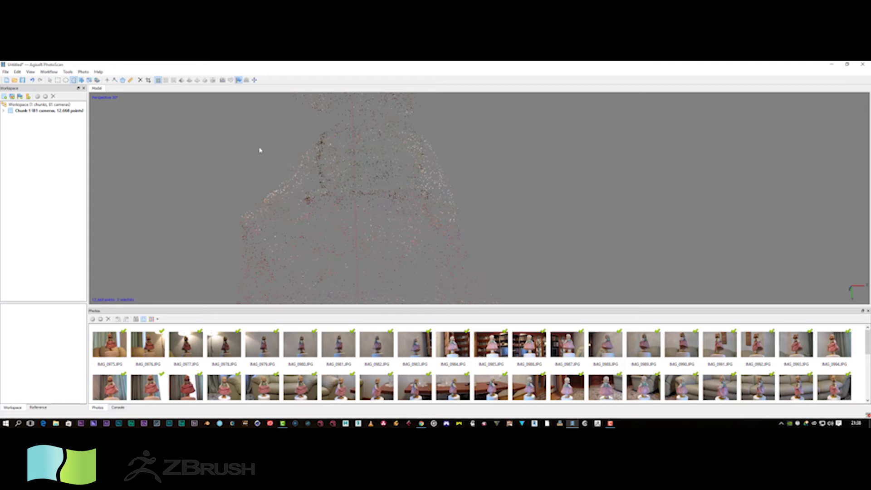
pyautogui.click(141, 80)
pyautogui.moveTo(209, 235); pyautogui.dragTo(249, 150)
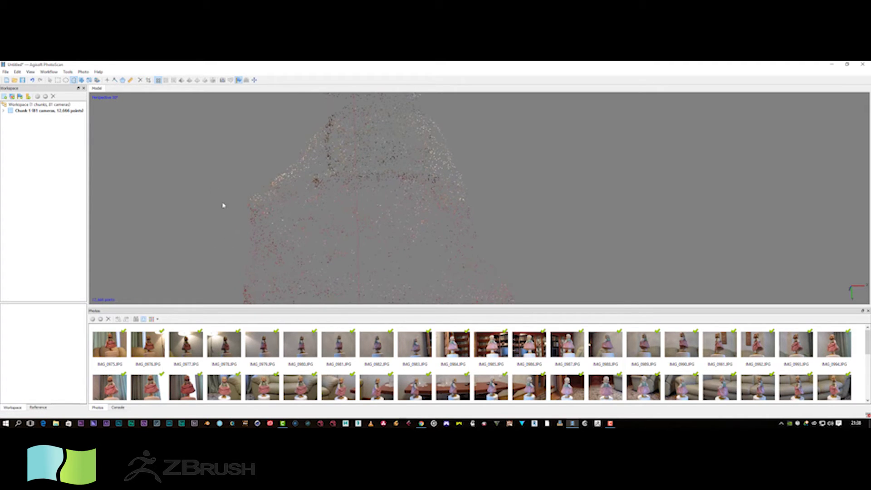
# - Select and delete the stray points just to the right of the doll's head
pyautogui.moveTo(214, 221); pyautogui.dragTo(228, 194)
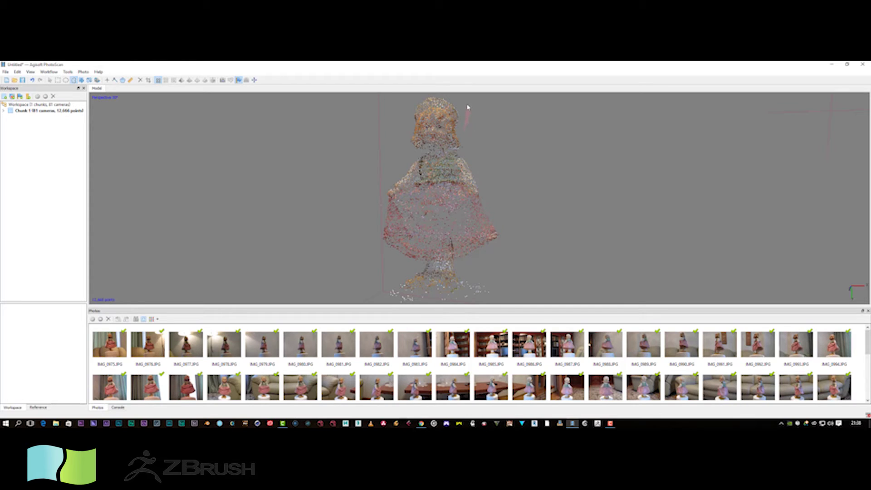
pyautogui.moveTo(468, 108); pyautogui.dragTo(467, 108)
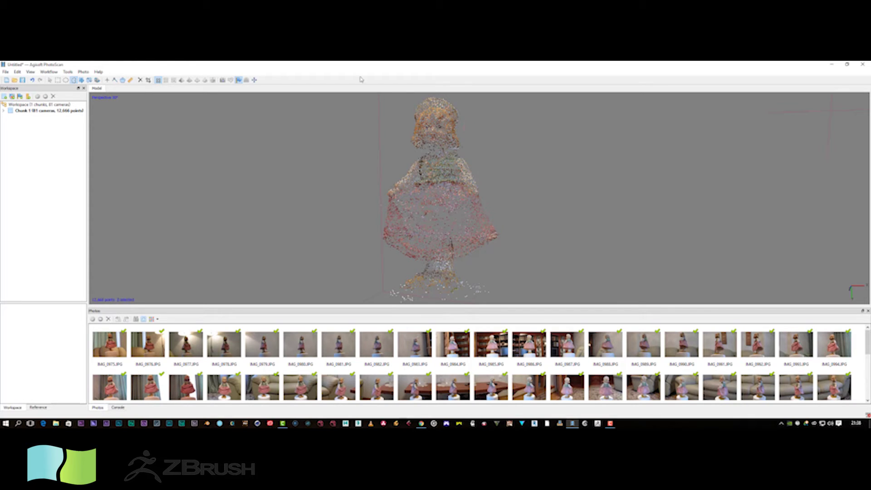
pyautogui.click(140, 80)
# - Select and delete the last stray sparse-cloud points above the doll's head and to the left of its arm and skirt
pyautogui.scroll(5, 412, 149)
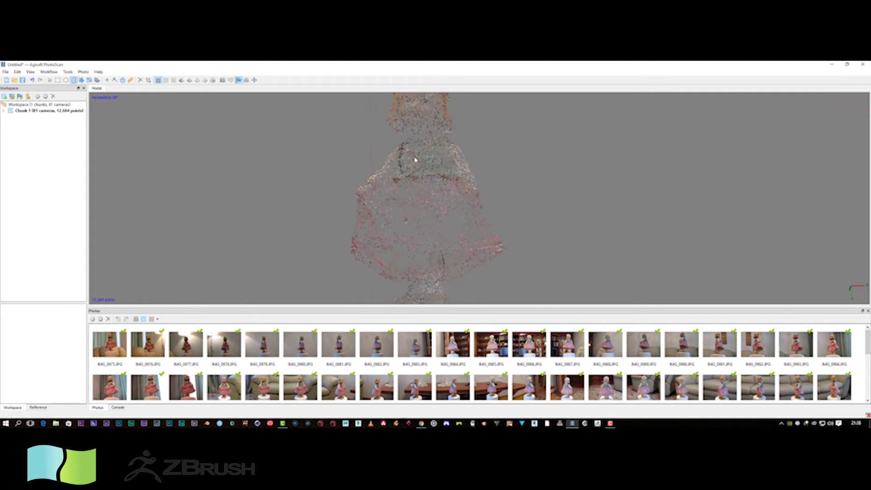
pyautogui.moveTo(470, 118); pyautogui.dragTo(466, 204)
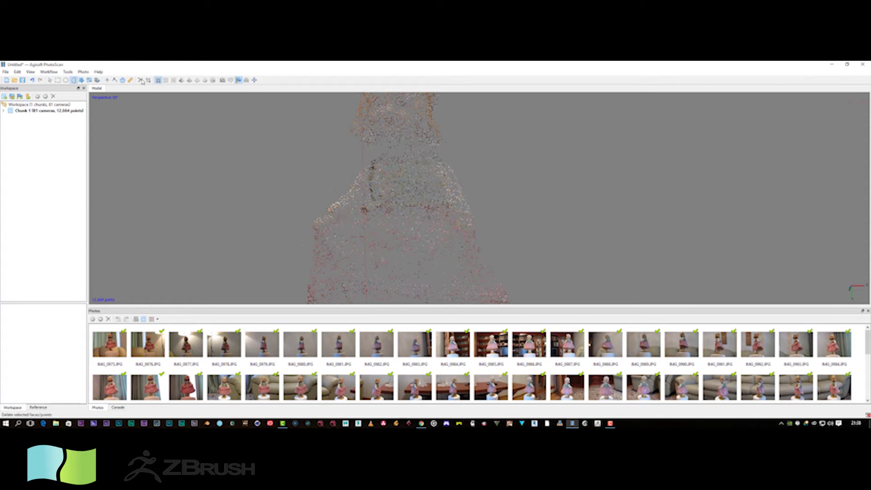
pyautogui.scroll(-5, 257, 196)
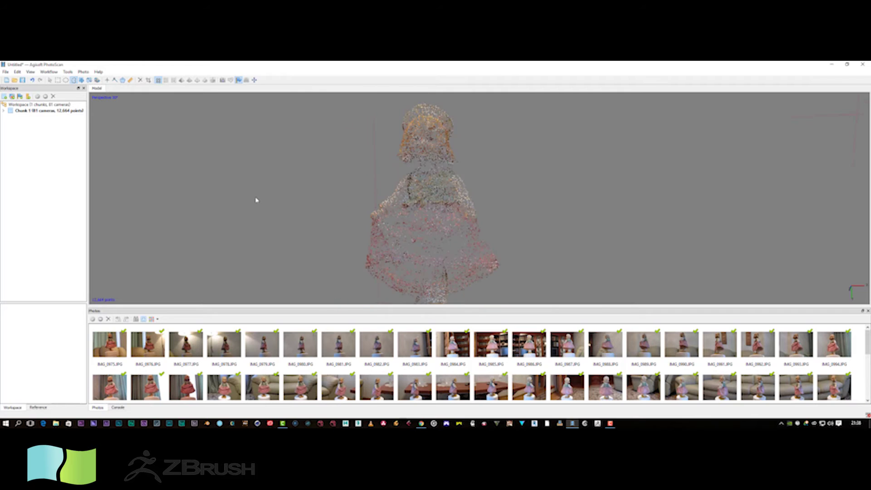
pyautogui.moveTo(256, 200); pyautogui.dragTo(186, 181)
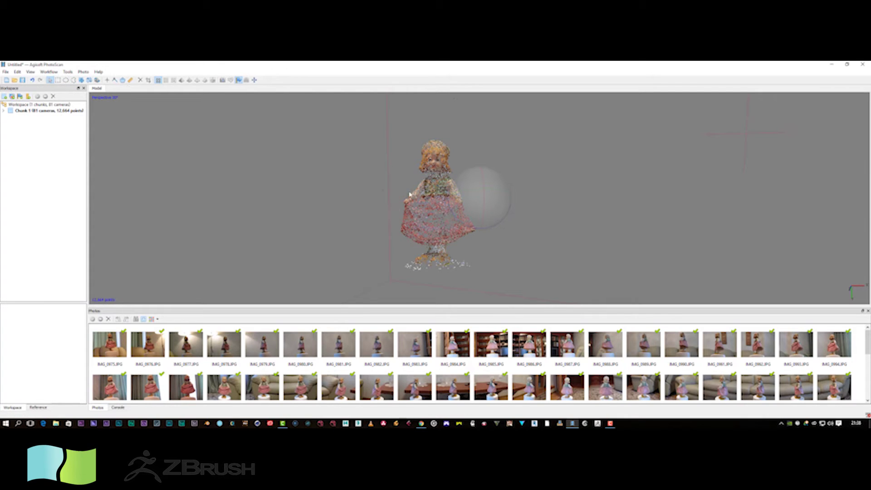
pyautogui.moveTo(490, 199); pyautogui.dragTo(441, 120)
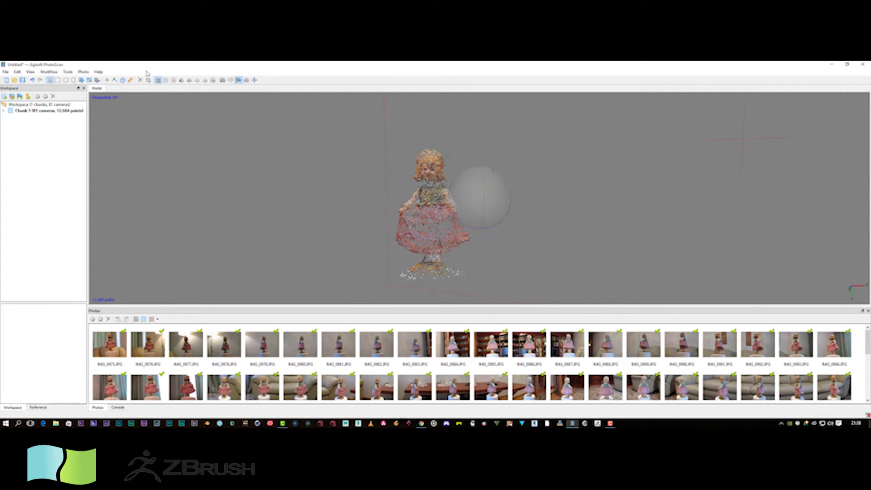
pyautogui.moveTo(429, 119)
pyautogui.mouseDown()
pyautogui.moveTo(458, 123)
pyautogui.moveTo(414, 117)
pyautogui.moveTo(424, 113)
pyautogui.mouseUp()
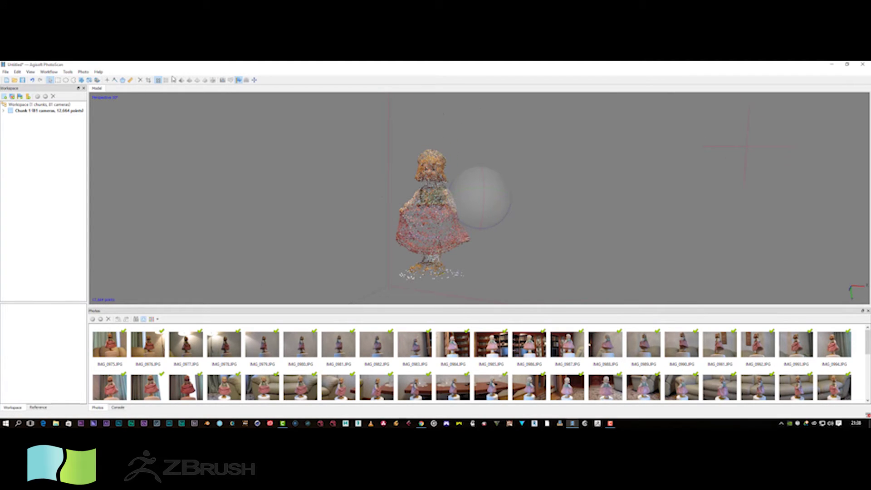
pyautogui.click(74, 80)
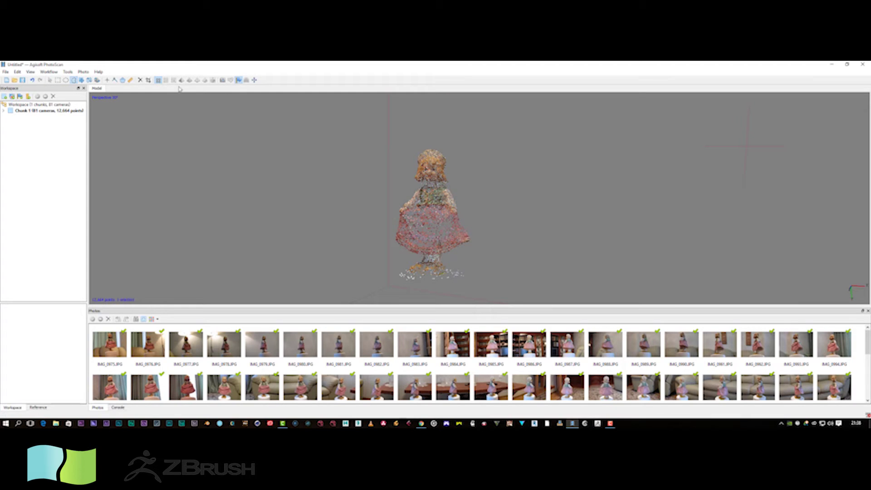
pyautogui.click(140, 80)
pyautogui.moveTo(388, 194); pyautogui.dragTo(362, 196)
pyautogui.click(141, 80)
pyautogui.moveTo(395, 219); pyautogui.dragTo(361, 214)
pyautogui.click(140, 80)
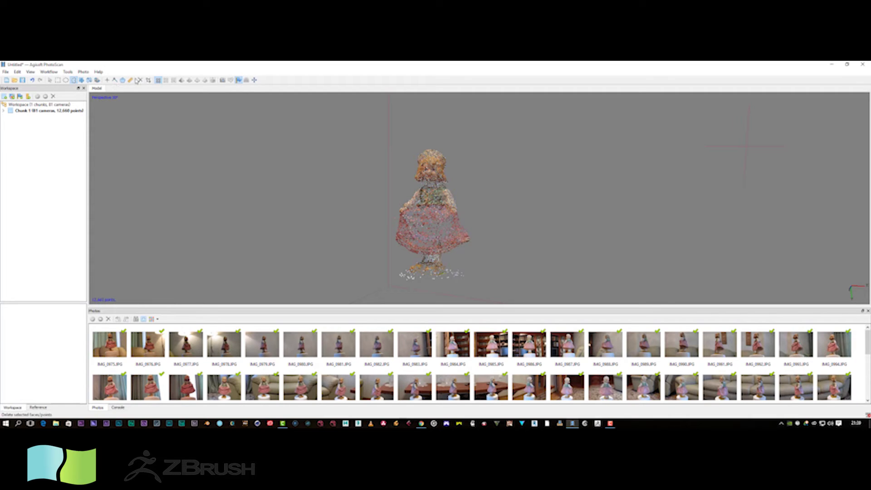
# - Build a dense cloud from the cleaned tie points with the quality set to Medium
pyautogui.click(50, 80)
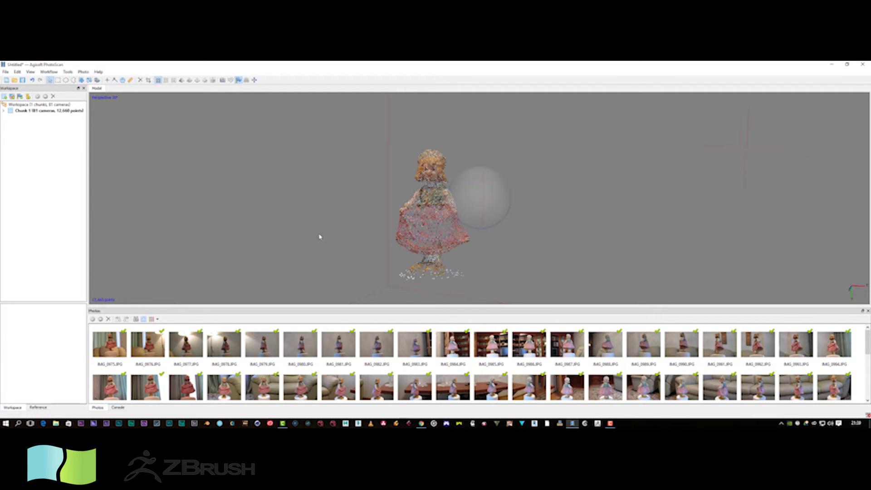
pyautogui.scroll(5, 317, 233)
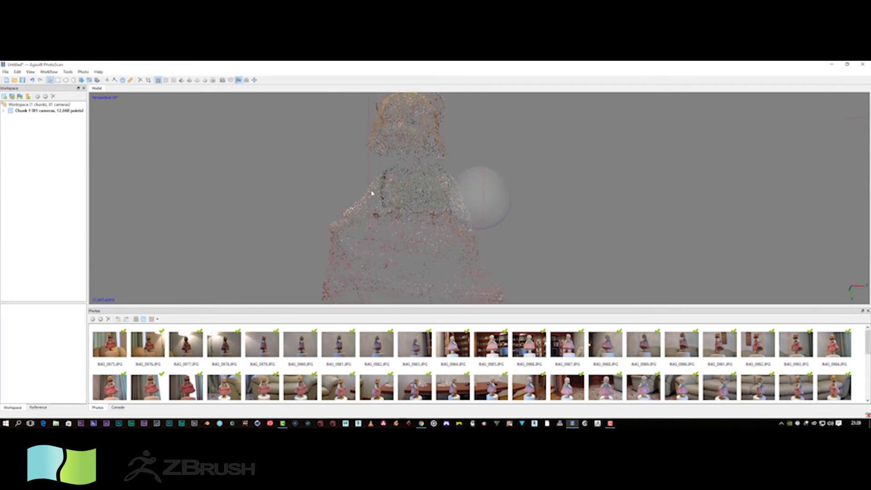
pyautogui.scroll(-2, 370, 193)
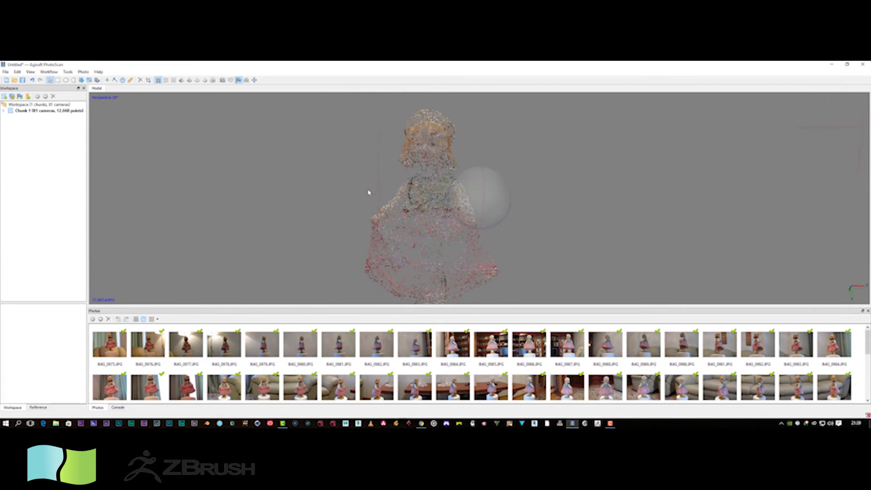
pyautogui.click(3, 111)
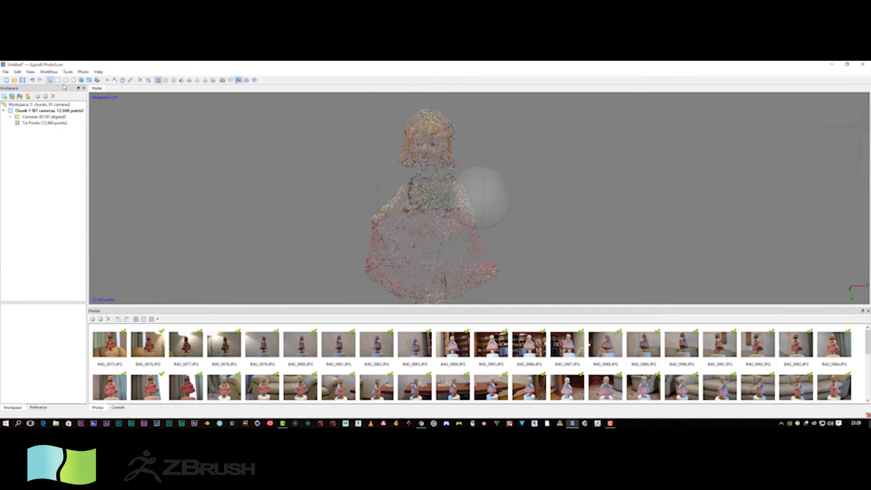
pyautogui.click(41, 122)
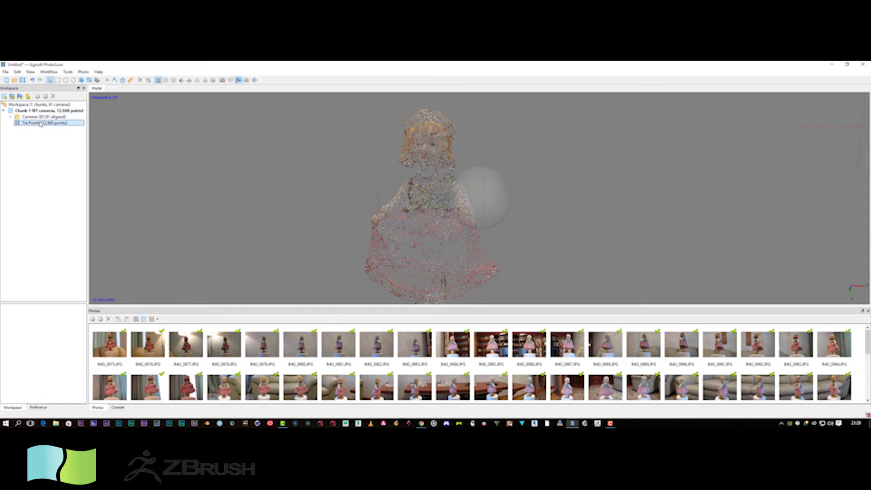
pyautogui.click(49, 71)
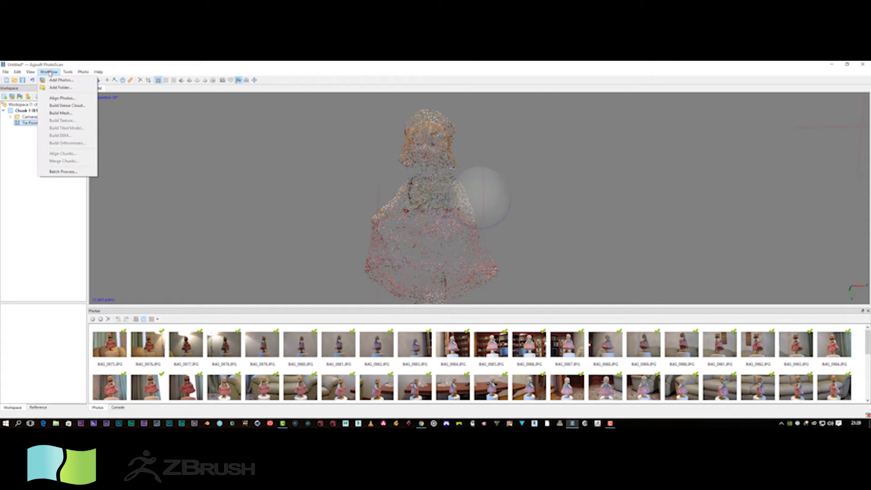
pyautogui.click(54, 106)
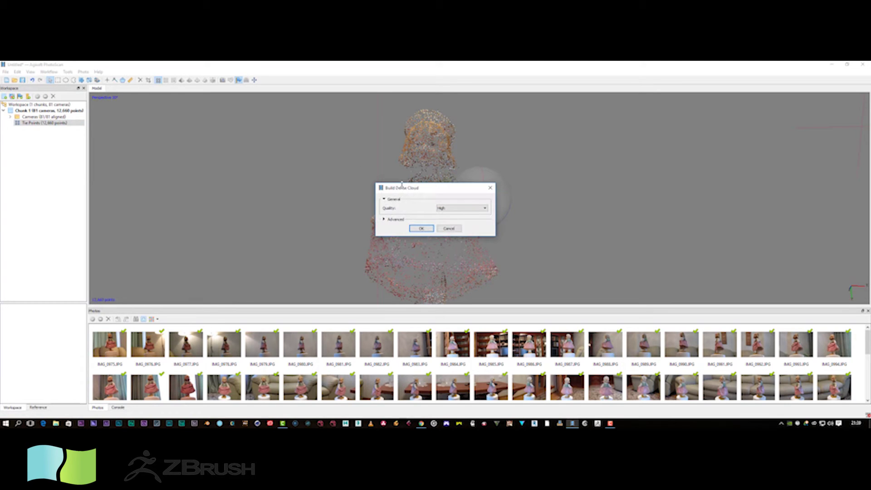
pyautogui.moveTo(405, 188); pyautogui.dragTo(272, 181)
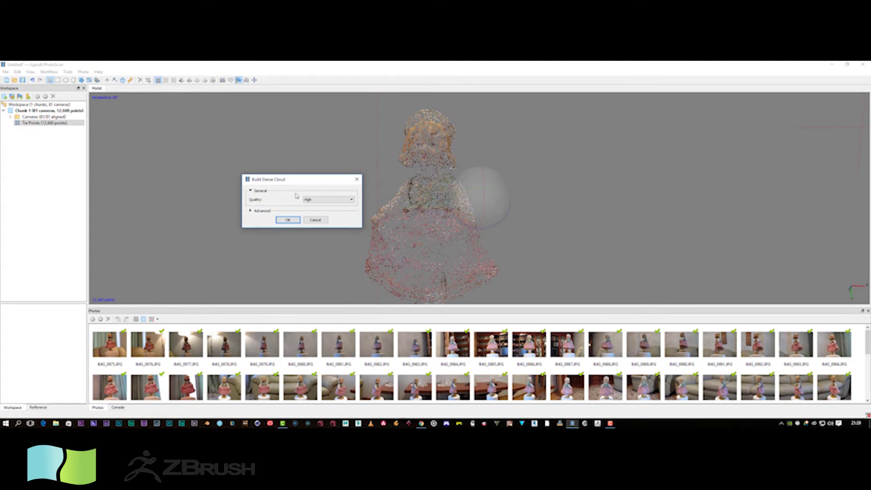
pyautogui.click(338, 200)
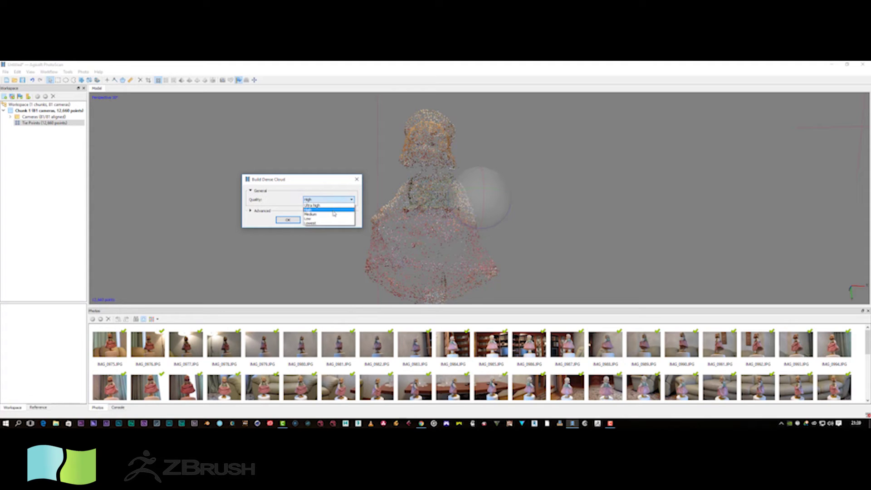
pyautogui.click(334, 215)
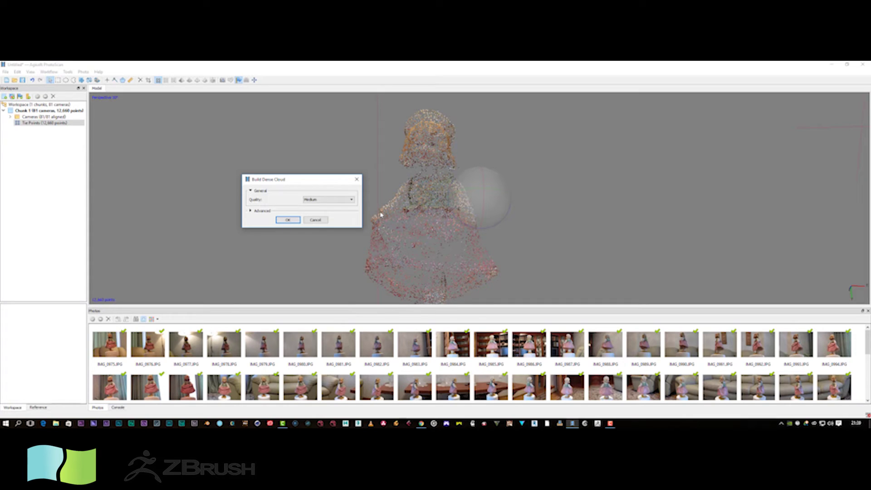
pyautogui.click(288, 219)
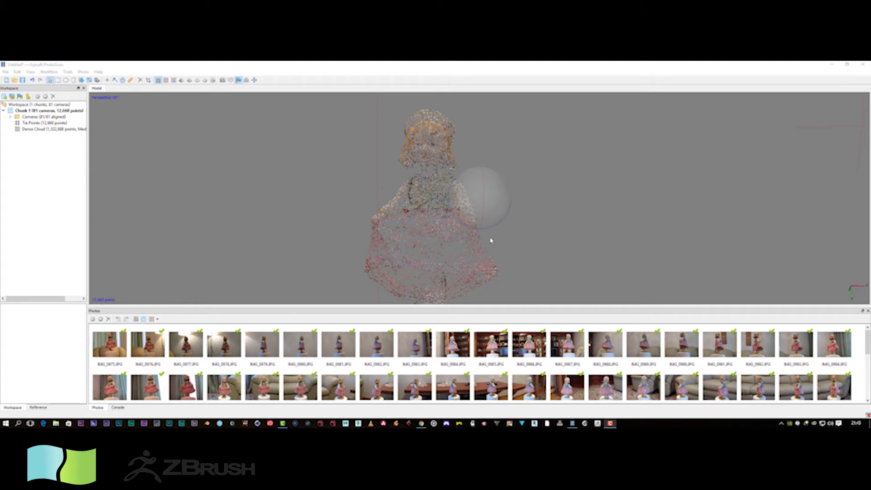
# - Display the dense cloud in the model view and examine the doll for stray points around its head and base
pyautogui.click(34, 128)
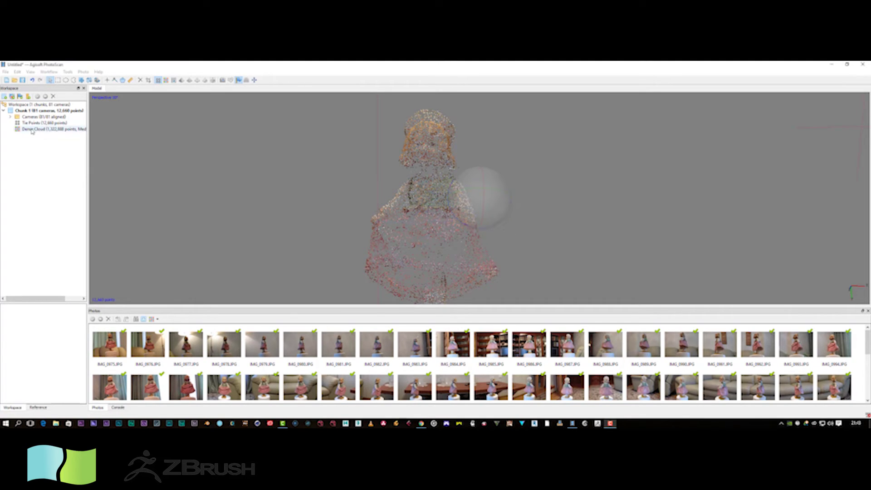
pyautogui.click(166, 80)
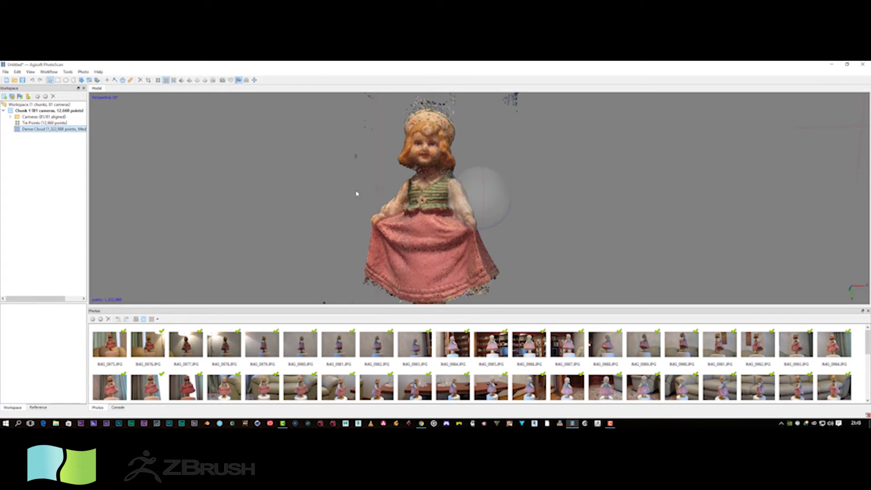
pyautogui.moveTo(356, 194); pyautogui.dragTo(335, 255)
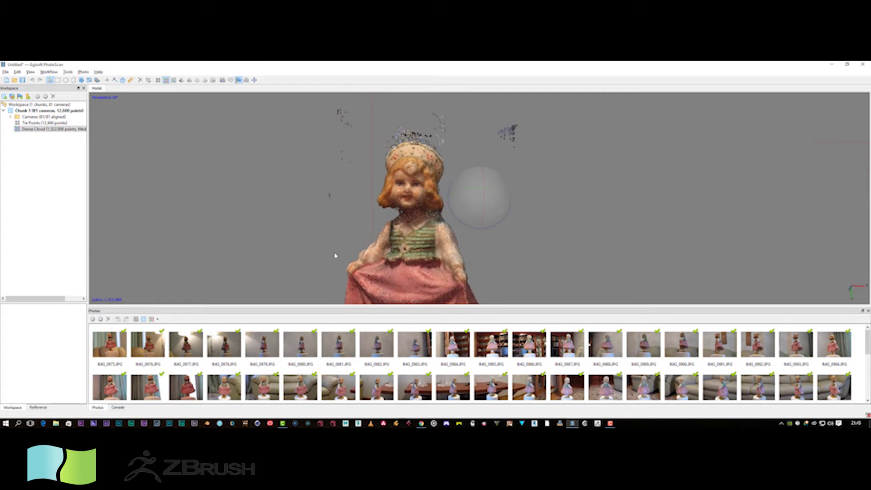
pyautogui.scroll(3, 335, 255)
pyautogui.scroll(-5, 327, 234)
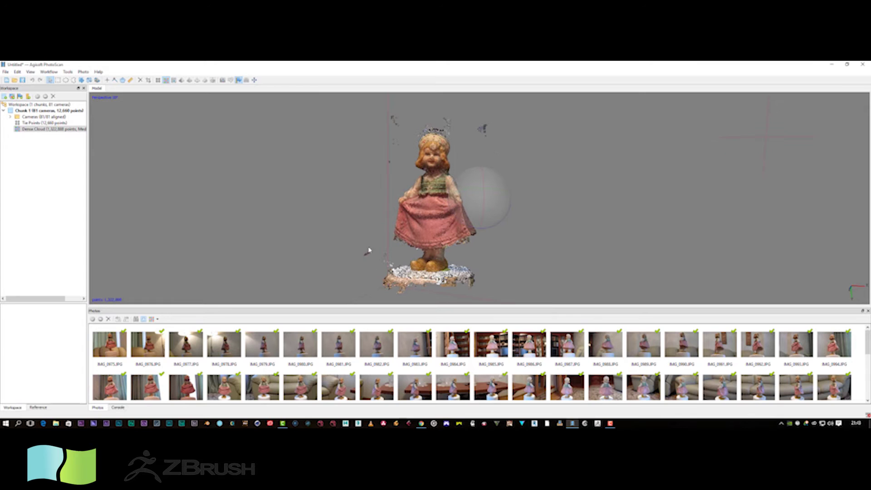
# - Select and delete the cluster of stray dense-cloud points to the right of the doll's head
pyautogui.click(74, 80)
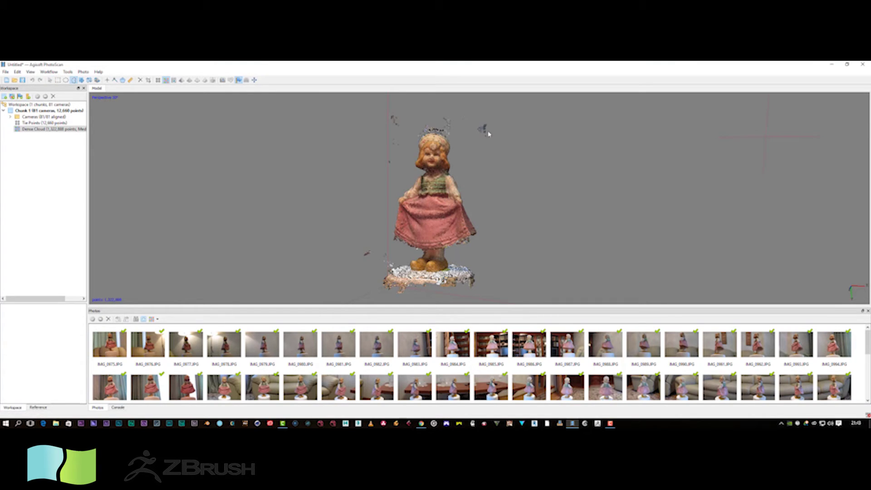
pyautogui.click(142, 80)
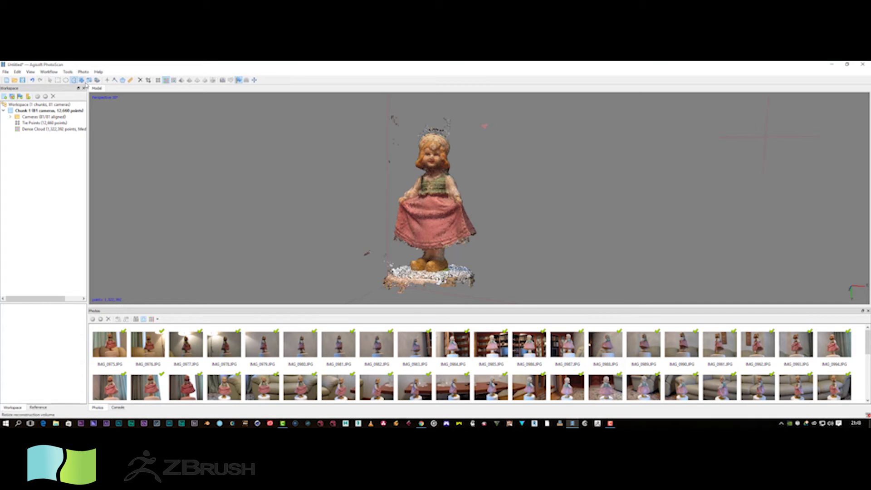
pyautogui.click(140, 80)
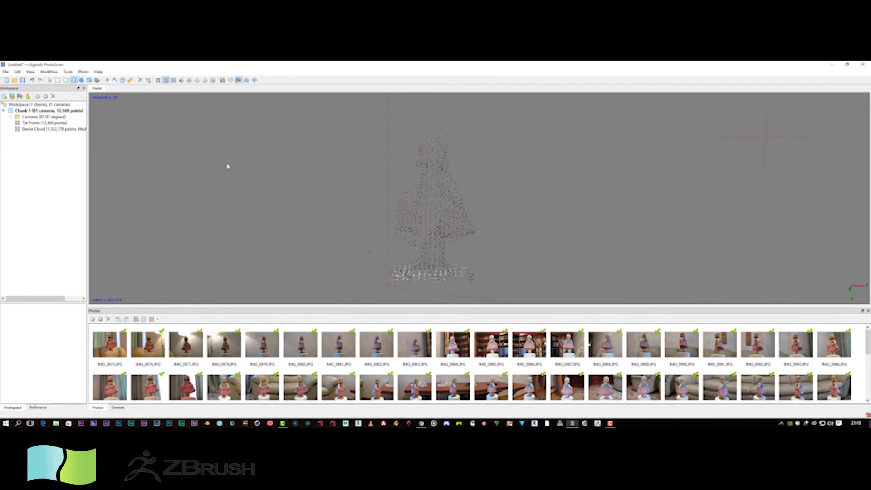
# - Select and delete the stray points to the left of the doll's head and above the right side of its hat
pyautogui.scroll(5, 342, 207)
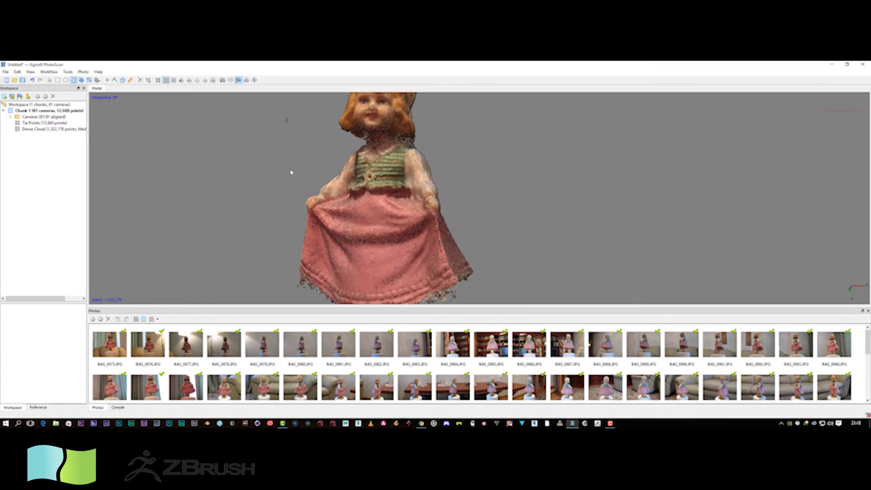
pyautogui.moveTo(250, 155); pyautogui.dragTo(307, 301)
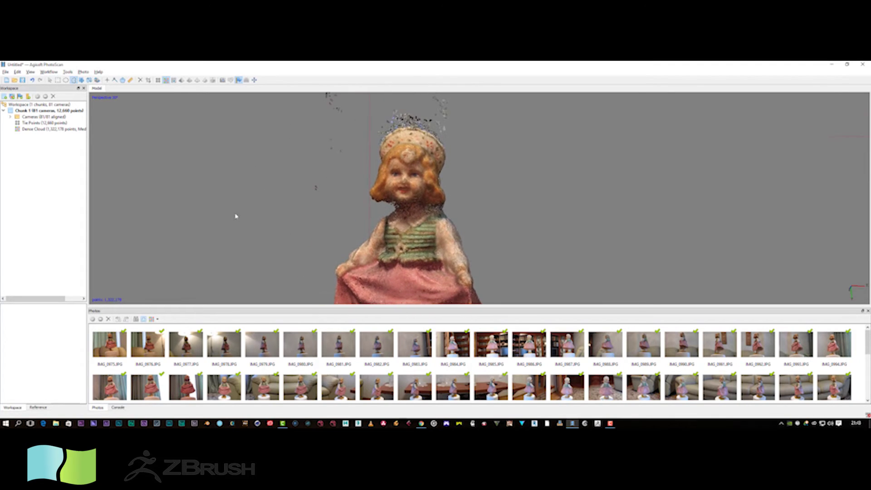
pyautogui.moveTo(235, 216); pyautogui.dragTo(326, 265)
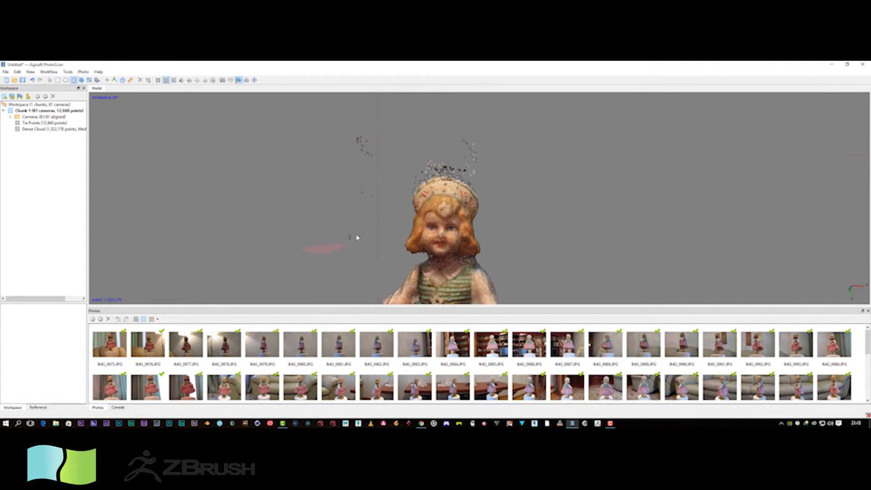
pyautogui.moveTo(357, 237); pyautogui.dragTo(373, 187)
pyautogui.moveTo(386, 121); pyautogui.dragTo(348, 114)
pyautogui.click(141, 81)
pyautogui.click(141, 80)
pyautogui.click(141, 80)
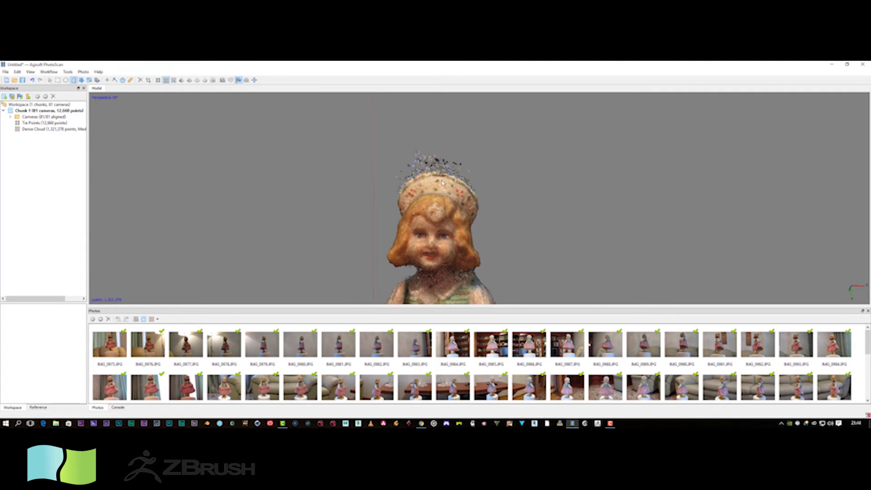
# - Viewing the doll from above, select and delete the stray points floating to the left of its shoulder and skirt
pyautogui.scroll(-5, 368, 179)
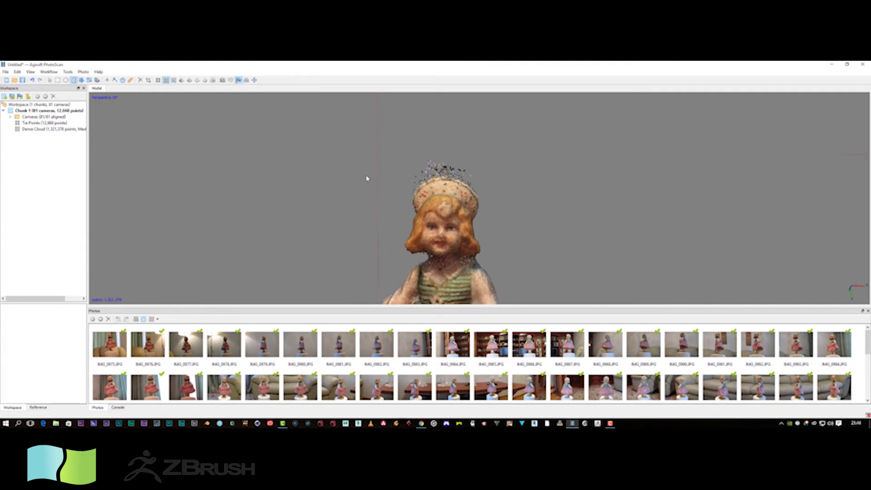
pyautogui.click(50, 80)
pyautogui.moveTo(482, 184); pyautogui.dragTo(442, 219)
pyautogui.moveTo(308, 194); pyautogui.dragTo(356, 236)
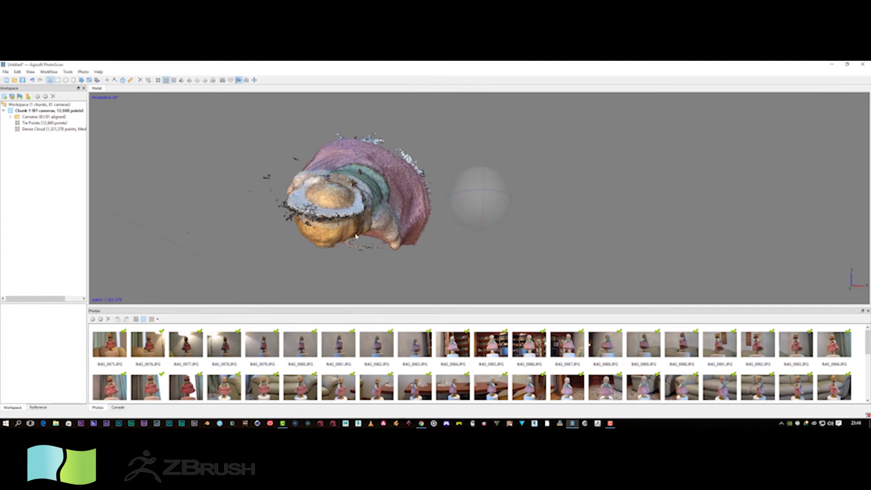
pyautogui.moveTo(354, 192); pyautogui.dragTo(497, 149)
pyautogui.click(73, 80)
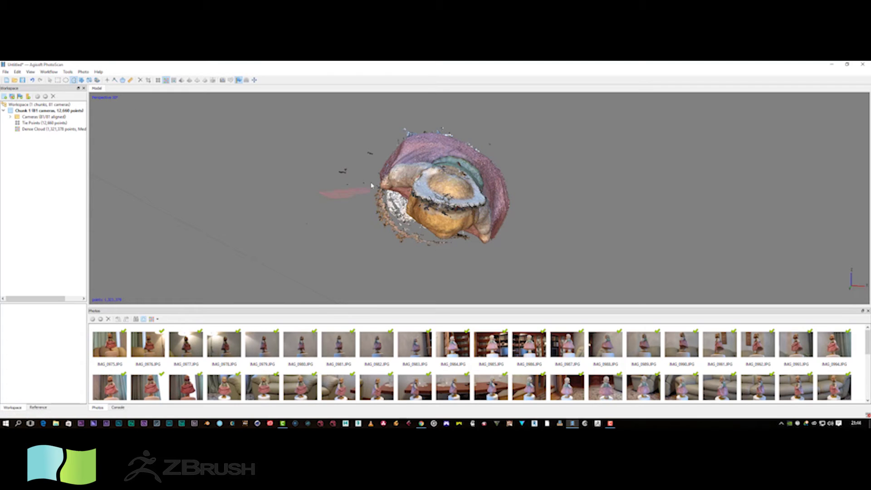
pyautogui.moveTo(375, 173); pyautogui.dragTo(367, 141)
pyautogui.click(140, 80)
pyautogui.click(141, 80)
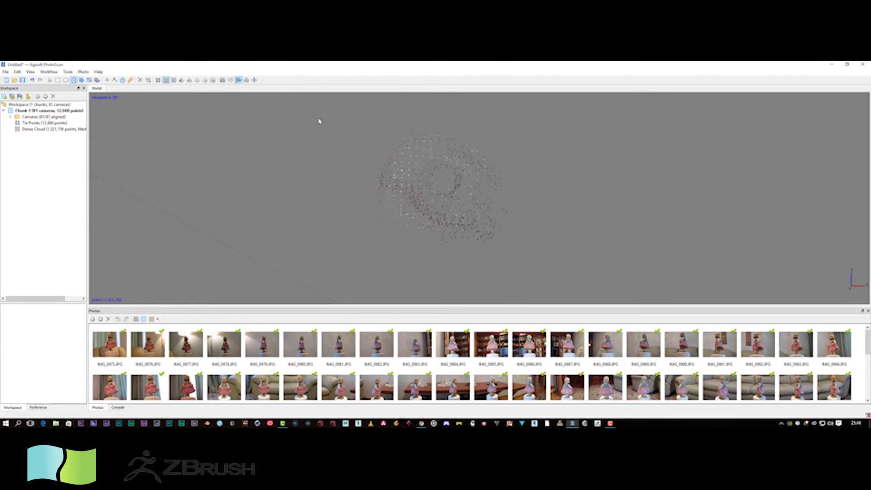
# - Select and delete the few stray points remaining beside the doll's left-hand arm in the view from above
pyautogui.scroll(3, 367, 164)
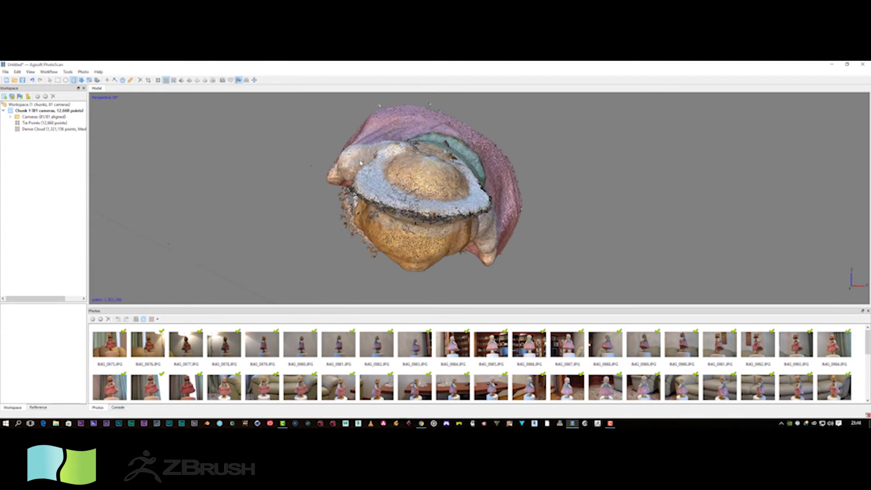
pyautogui.moveTo(319, 160); pyautogui.dragTo(189, 128)
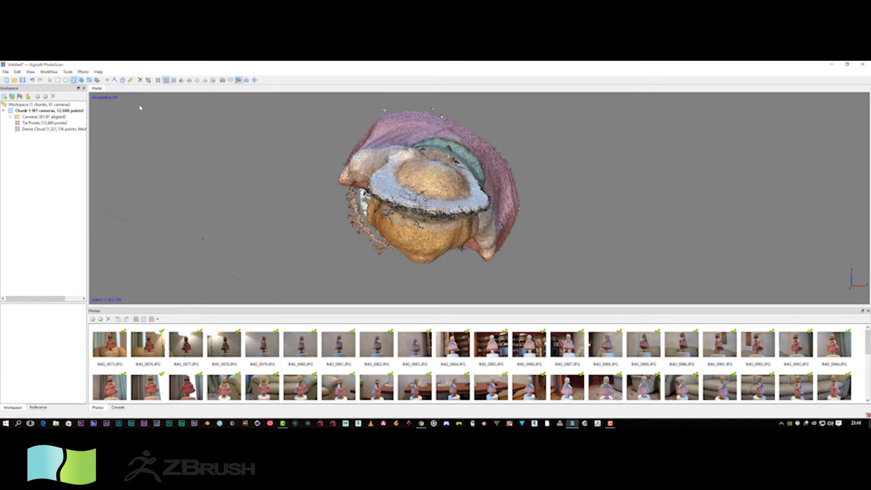
pyautogui.click(140, 80)
pyautogui.click(140, 80)
# - Select and delete the loose points just outside the left edge of the hat brim
pyautogui.scroll(3, 411, 134)
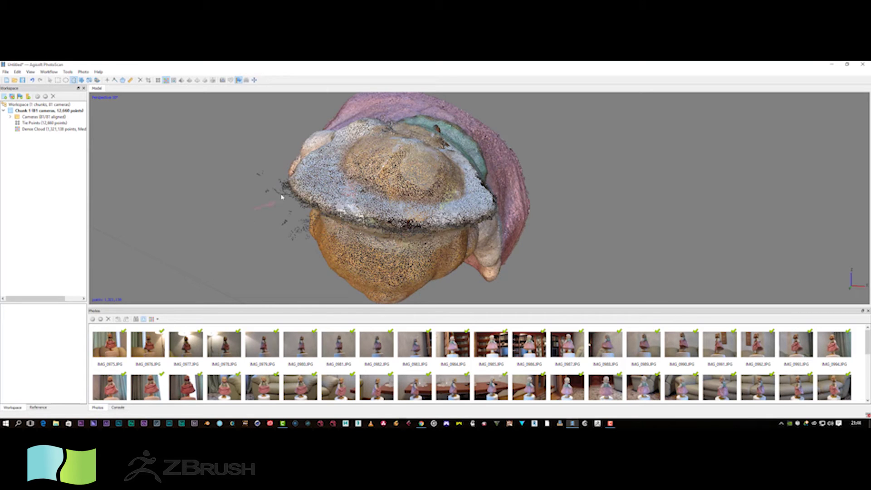
pyautogui.moveTo(281, 197)
pyautogui.mouseDown()
pyautogui.moveTo(286, 182)
pyautogui.moveTo(254, 146)
pyautogui.moveTo(282, 193)
pyautogui.mouseUp()
pyautogui.click(140, 80)
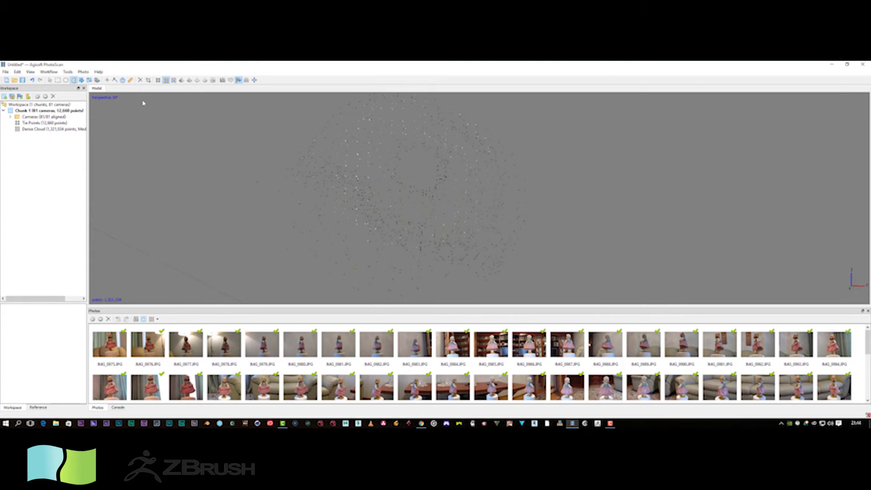
# - Select and delete the scattered points below the hat brim's left edge, beside the doll's hair
pyautogui.moveTo(306, 234)
pyautogui.mouseDown()
pyautogui.moveTo(276, 202)
pyautogui.moveTo(268, 206)
pyautogui.moveTo(285, 228)
pyautogui.moveTo(271, 220)
pyautogui.moveTo(233, 235)
pyautogui.moveTo(229, 228)
pyautogui.moveTo(301, 177)
pyautogui.moveTo(292, 219)
pyautogui.moveTo(299, 214)
pyautogui.moveTo(291, 174)
pyautogui.moveTo(256, 151)
pyautogui.mouseUp()
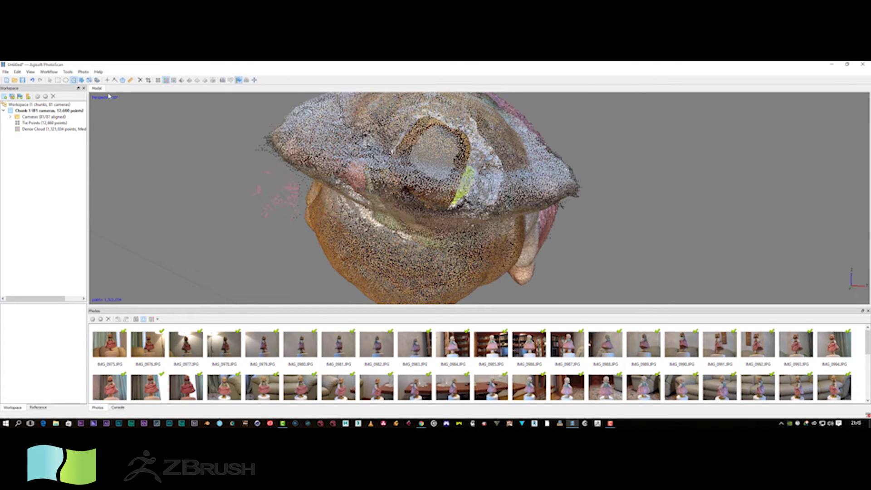
pyautogui.click(139, 80)
pyautogui.click(139, 79)
pyautogui.click(140, 80)
pyautogui.click(141, 80)
pyautogui.press('Delete')
pyautogui.click(140, 80)
pyautogui.click(140, 80)
# - Select and delete stray points along the outer left and front edge of the doll's base
pyautogui.click(50, 80)
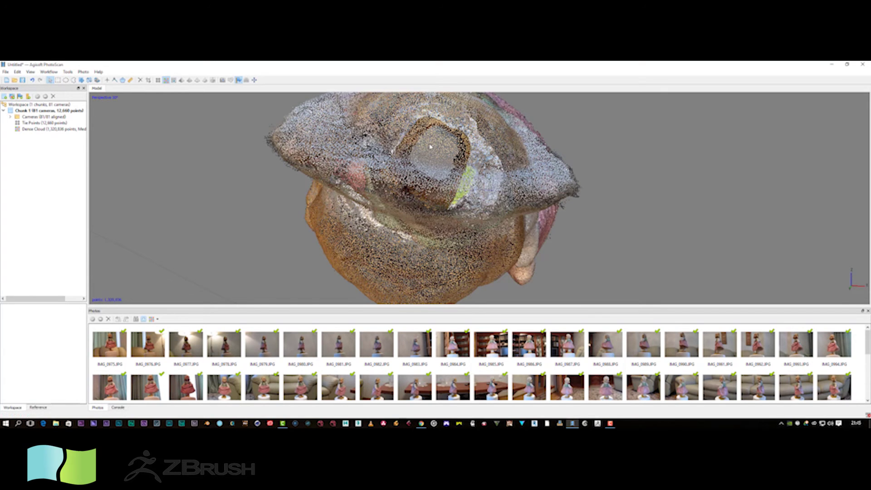
pyautogui.moveTo(481, 199); pyautogui.dragTo(478, 267)
pyautogui.moveTo(521, 164); pyautogui.dragTo(331, 179)
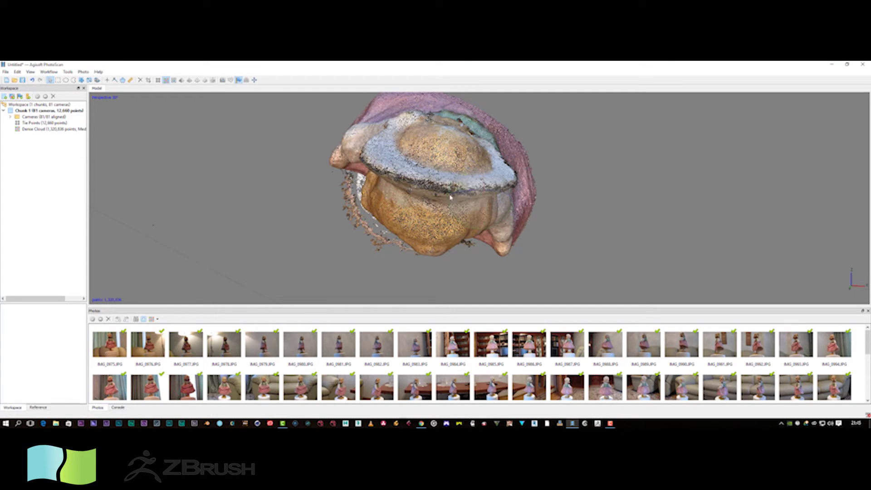
pyautogui.moveTo(484, 198); pyautogui.dragTo(486, 186)
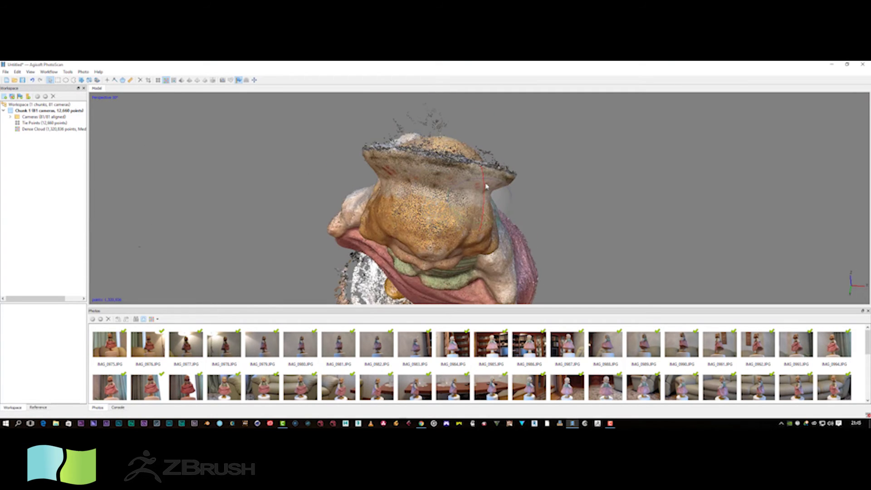
pyautogui.moveTo(375, 207); pyautogui.dragTo(352, 311)
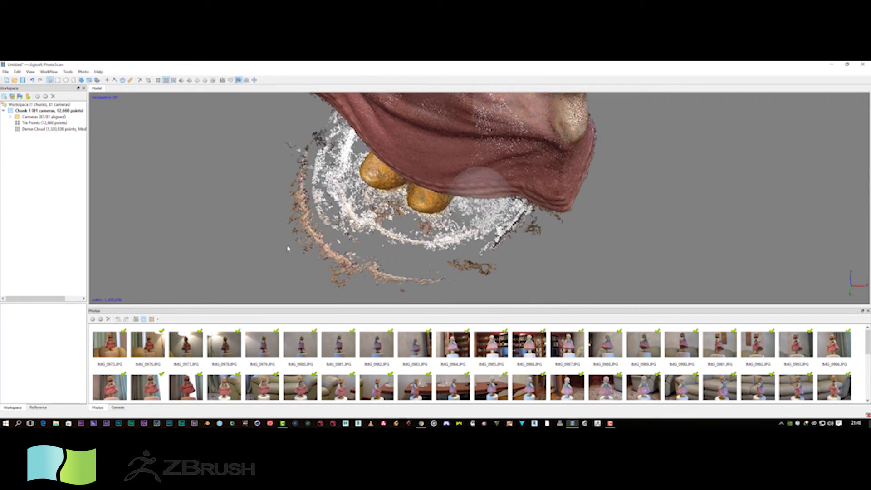
pyautogui.click(74, 80)
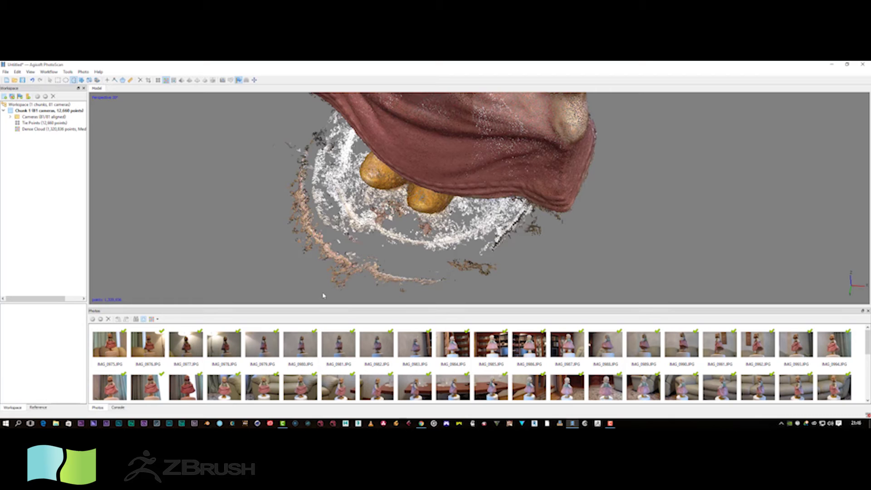
pyautogui.moveTo(351, 280)
pyautogui.mouseDown()
pyautogui.moveTo(314, 265)
pyautogui.moveTo(308, 238)
pyautogui.moveTo(263, 210)
pyautogui.mouseUp()
pyautogui.click(140, 80)
# - Select and delete the stray clumps at the right side of the base below the skirt and in front of it
pyautogui.moveTo(527, 241)
pyautogui.mouseDown()
pyautogui.moveTo(566, 227)
pyautogui.moveTo(544, 229)
pyautogui.mouseUp()
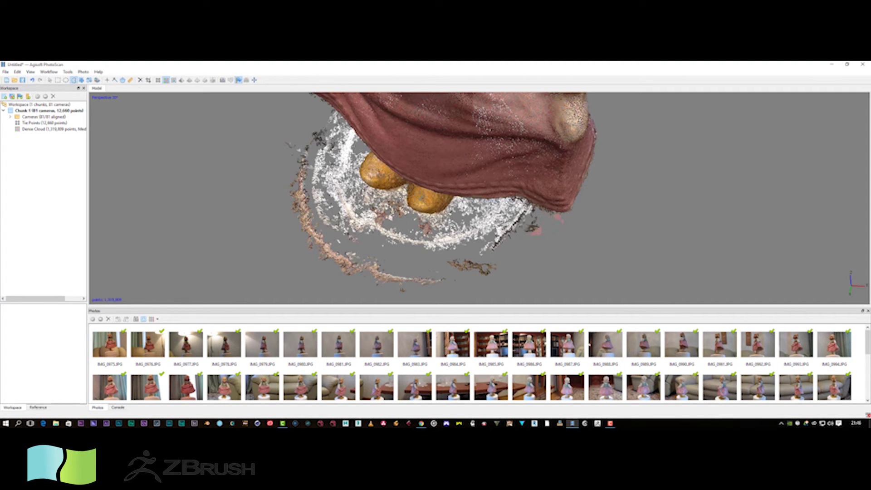
pyautogui.click(140, 80)
pyautogui.click(140, 79)
pyautogui.click(140, 80)
pyautogui.click(141, 80)
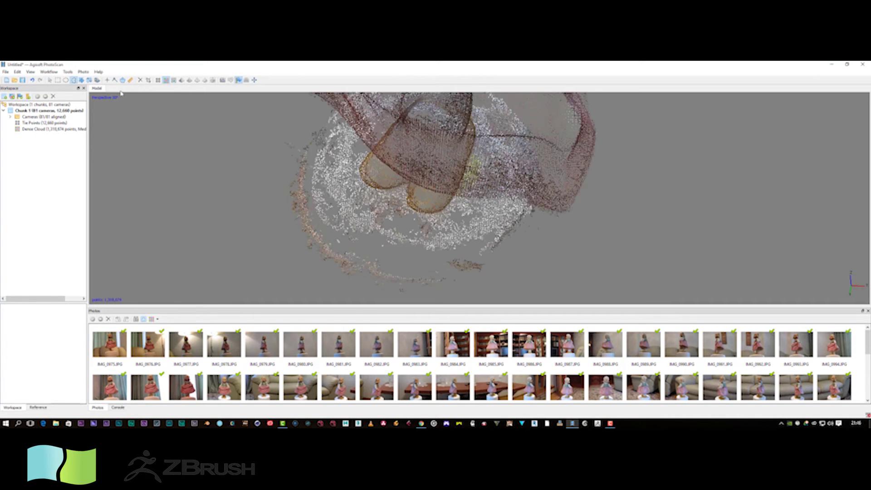
# - Select and delete the loose points hanging below the left corner of the doll's skirt
pyautogui.click(51, 80)
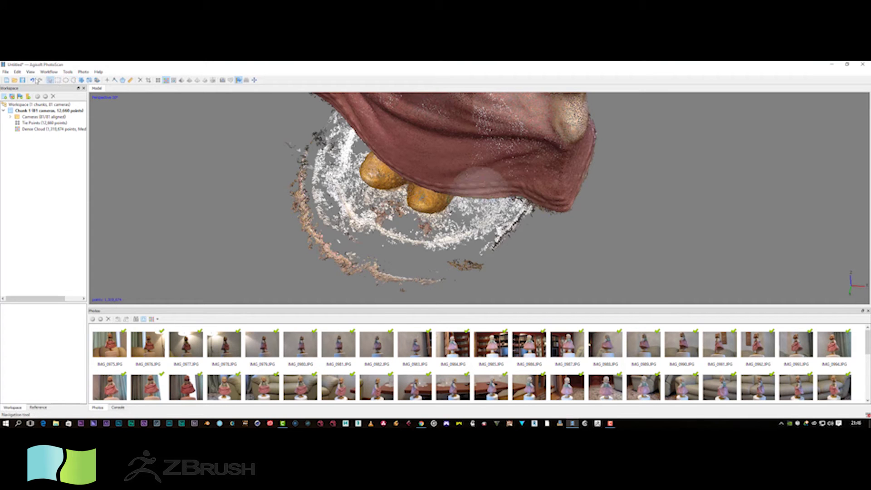
pyautogui.moveTo(236, 248); pyautogui.dragTo(313, 239)
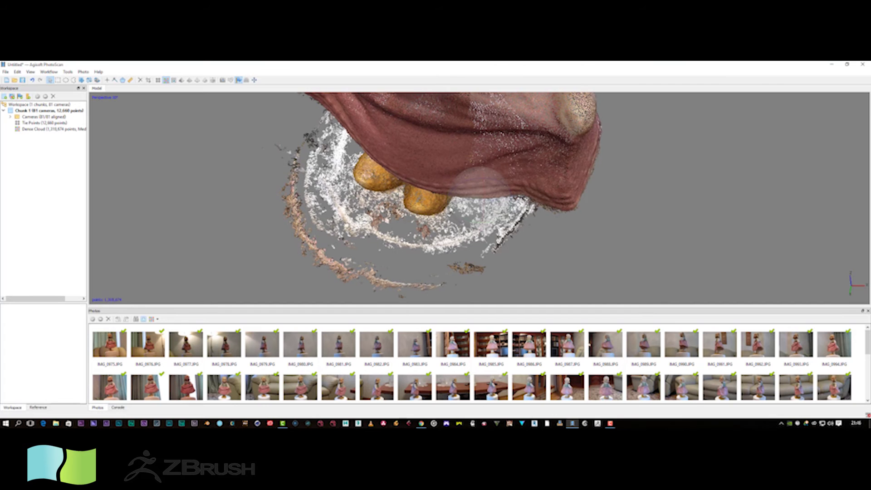
pyautogui.scroll(5, 484, 195)
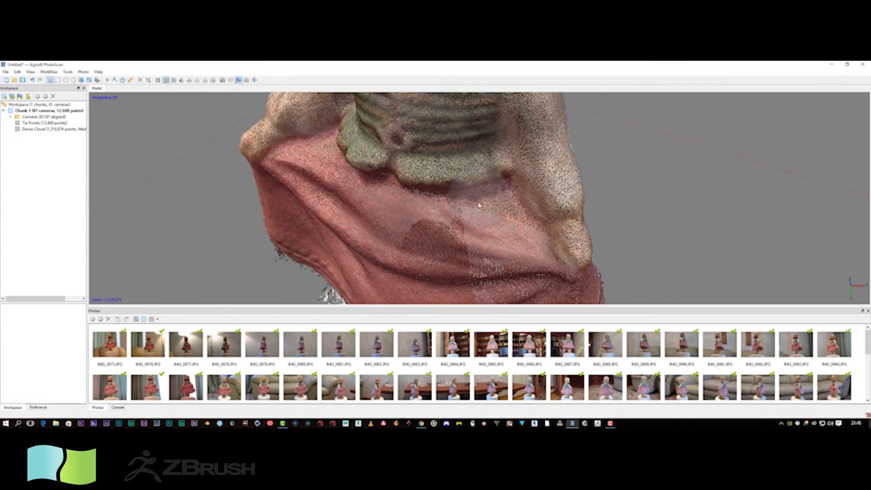
pyautogui.moveTo(476, 210); pyautogui.dragTo(467, 101)
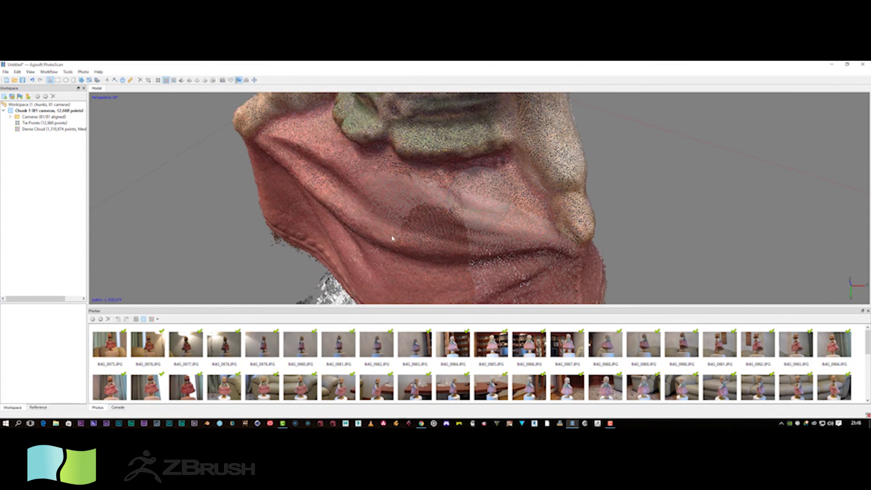
pyautogui.moveTo(257, 284); pyautogui.dragTo(220, 238)
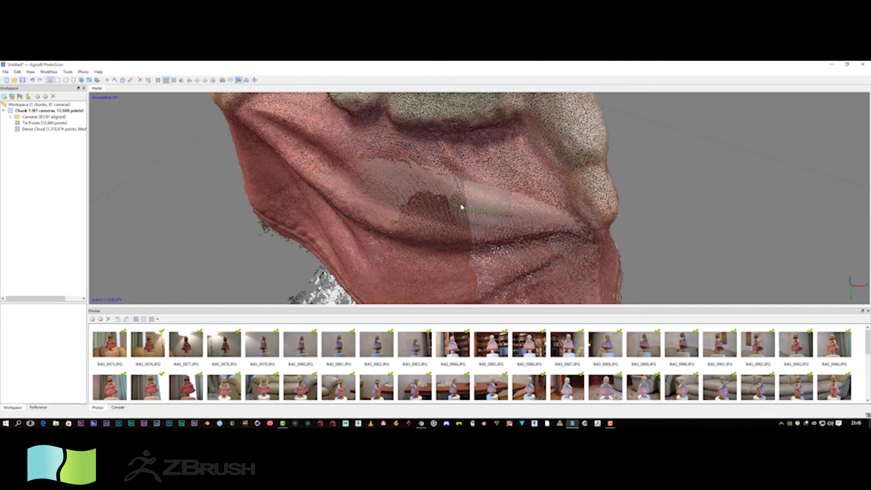
pyautogui.moveTo(484, 202); pyautogui.dragTo(390, 206)
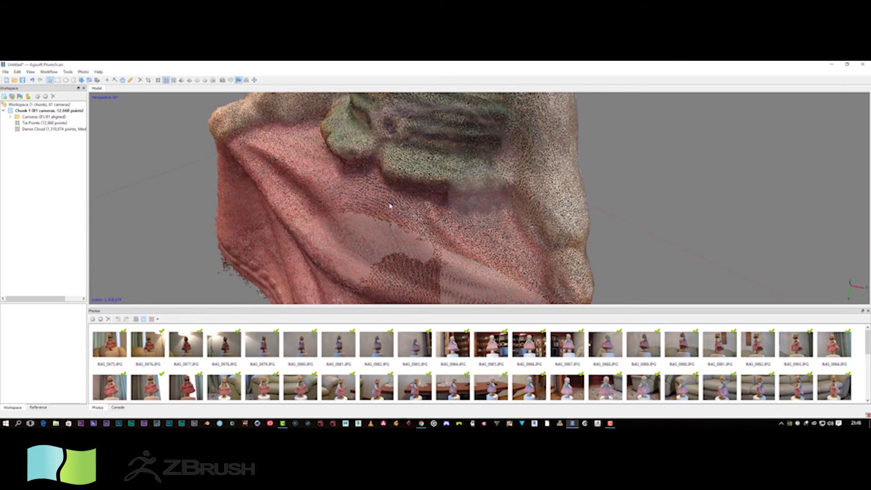
pyautogui.moveTo(356, 232); pyautogui.dragTo(325, 174)
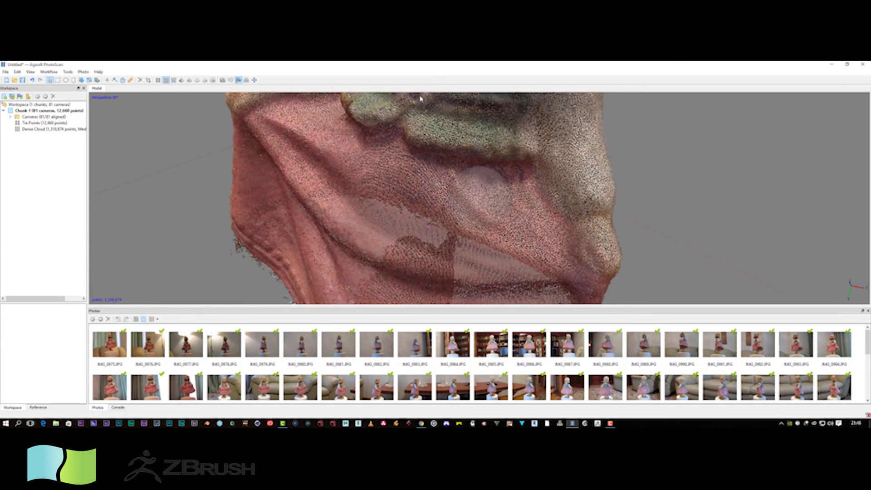
pyautogui.click(74, 79)
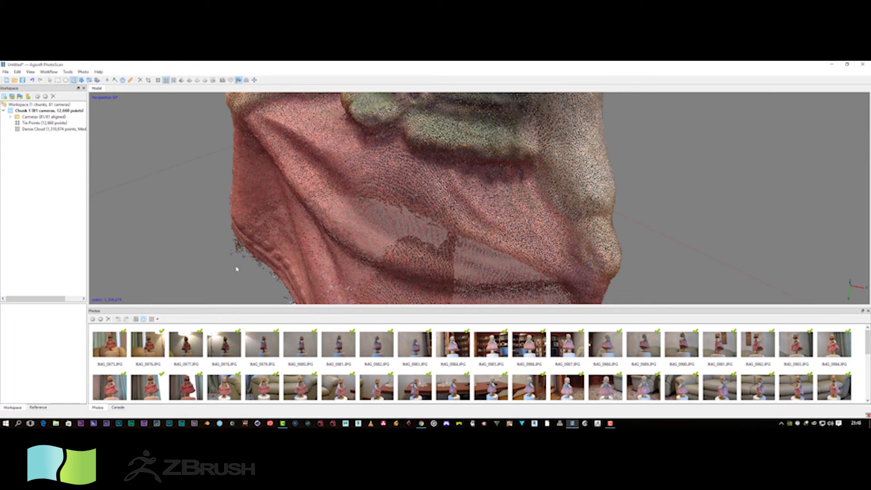
pyautogui.moveTo(242, 261)
pyautogui.mouseDown()
pyautogui.moveTo(239, 245)
pyautogui.moveTo(216, 238)
pyautogui.moveTo(241, 259)
pyautogui.mouseUp()
pyautogui.press('Delete')
# - Select and delete the remaining loose points along the left part of the skirt's hem
pyautogui.moveTo(260, 274)
pyautogui.mouseDown()
pyautogui.moveTo(253, 256)
pyautogui.moveTo(226, 245)
pyautogui.mouseUp()
pyautogui.click(140, 80)
pyautogui.moveTo(269, 271); pyautogui.dragTo(251, 263)
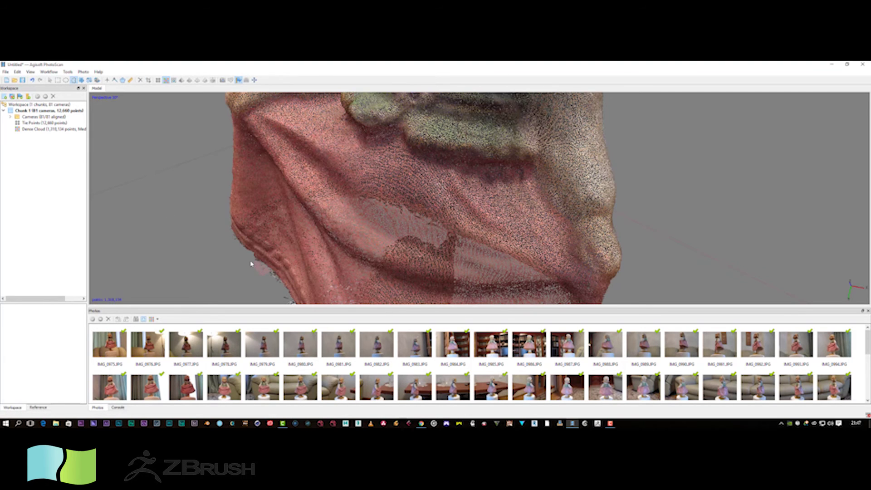
pyautogui.click(140, 80)
pyautogui.moveTo(258, 281); pyautogui.dragTo(127, 130)
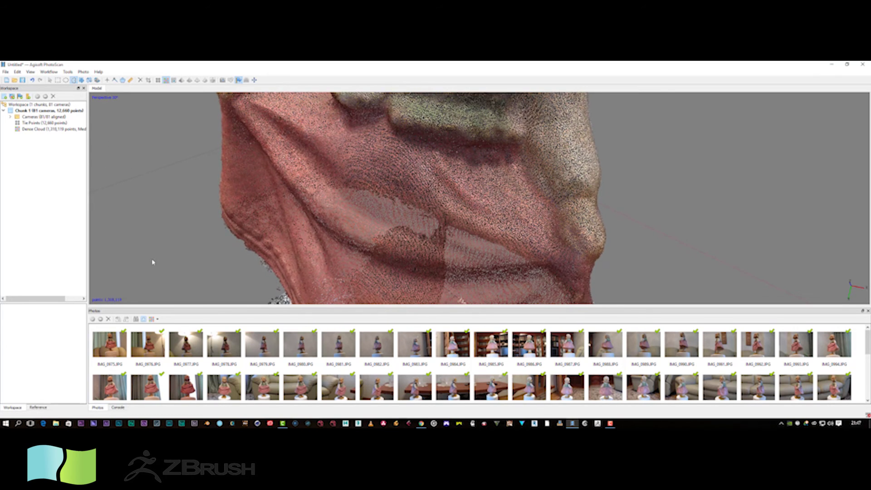
pyautogui.moveTo(153, 262); pyautogui.dragTo(125, 115)
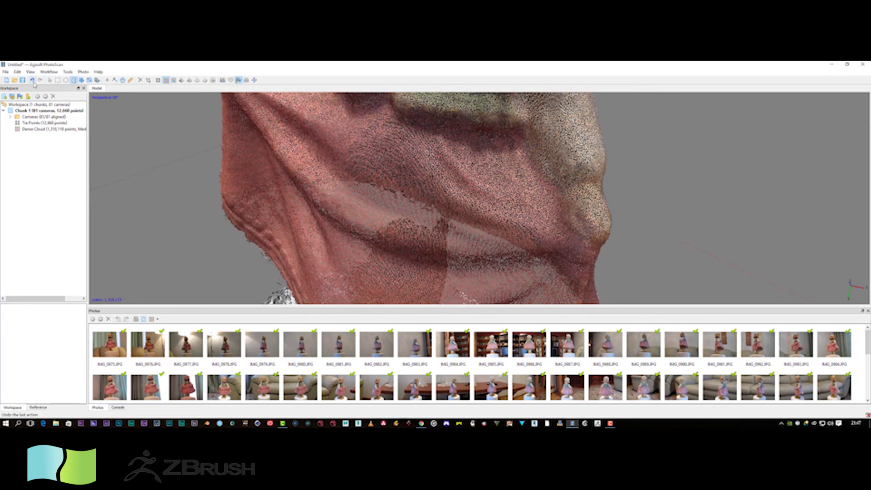
pyautogui.click(50, 80)
pyautogui.scroll(-10, 233, 217)
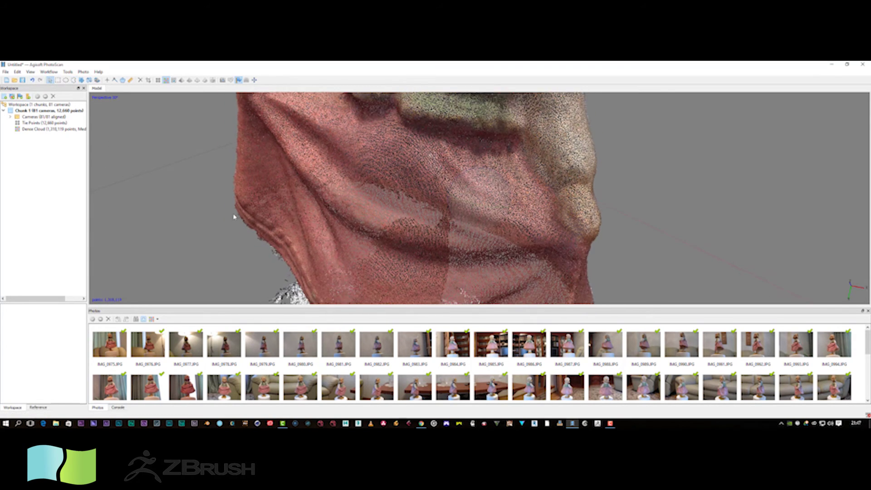
# - Select and delete the small cluster of stray points just outside the left edge of the base with free-form selection
pyautogui.scroll(-2, 229, 216)
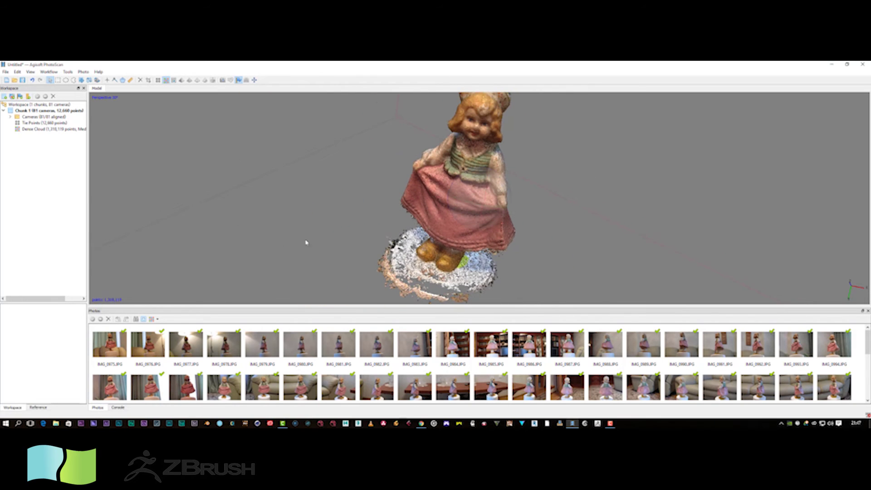
pyautogui.moveTo(561, 258); pyautogui.dragTo(507, 195)
pyautogui.scroll(3, 506, 192)
pyautogui.scroll(-2, 506, 191)
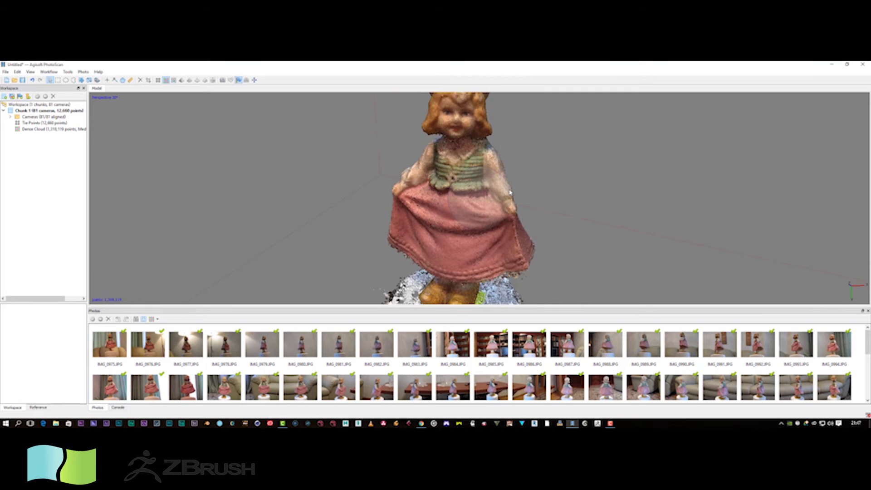
pyautogui.scroll(-3, 500, 196)
pyautogui.scroll(2, 499, 200)
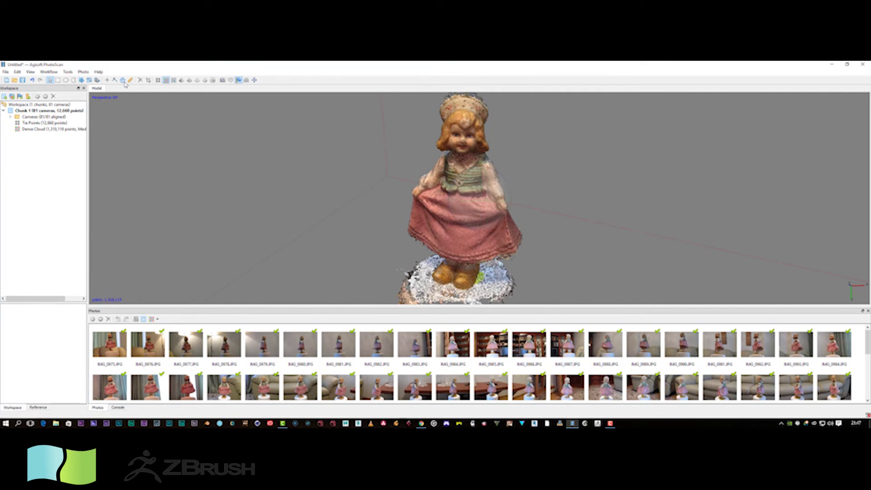
pyautogui.click(74, 79)
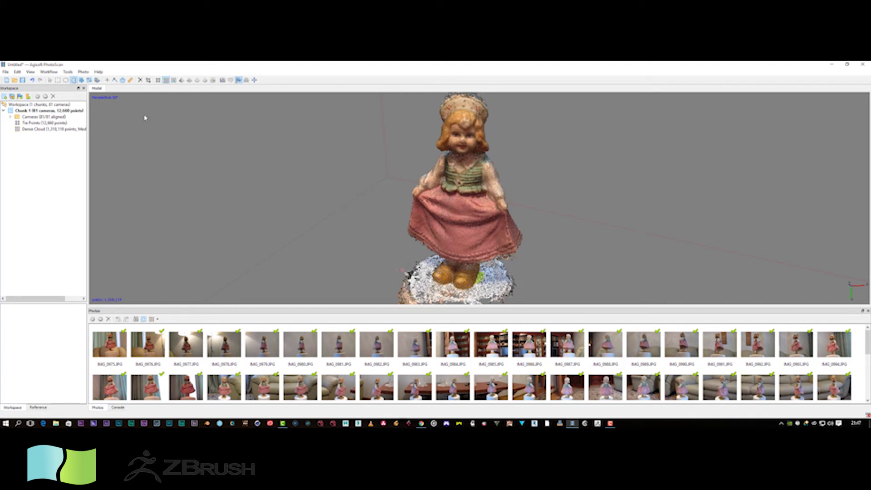
pyautogui.press('Delete')
pyautogui.click(50, 80)
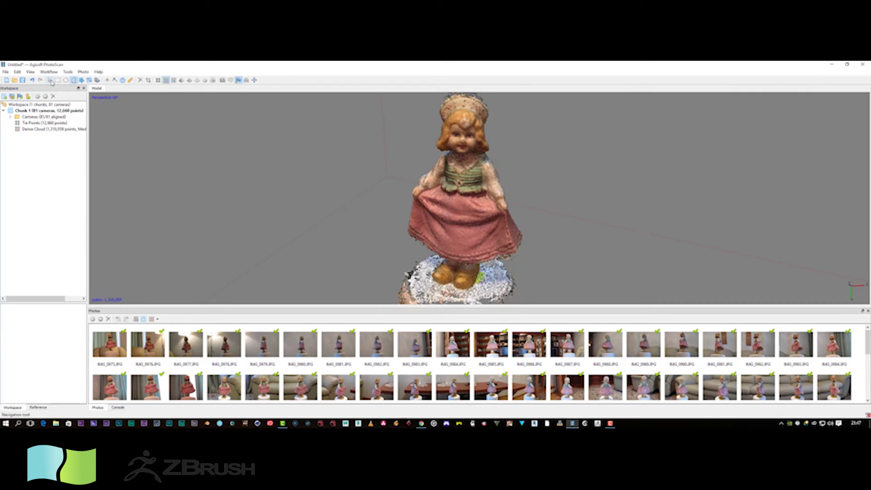
# - Build a mesh from the dense cloud with Arbitrary surface type, Medium face count and default enabled interpolation
pyautogui.click(50, 72)
pyautogui.click(53, 114)
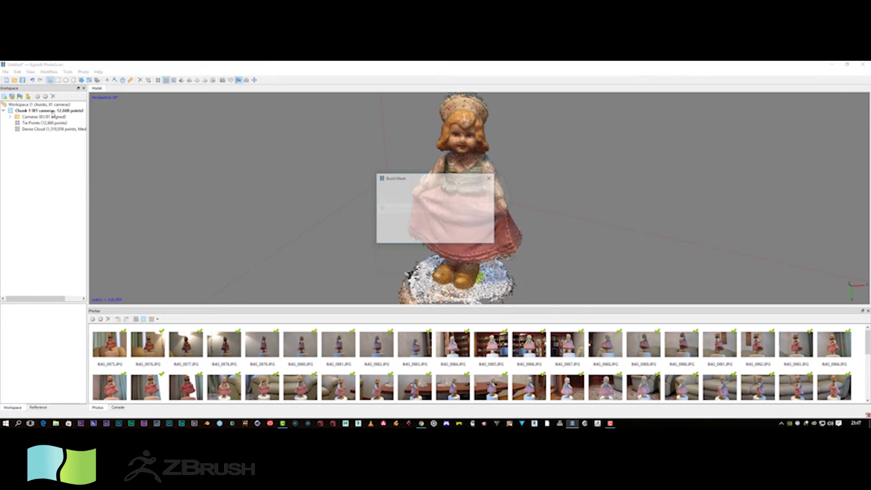
pyautogui.moveTo(443, 177); pyautogui.dragTo(254, 209)
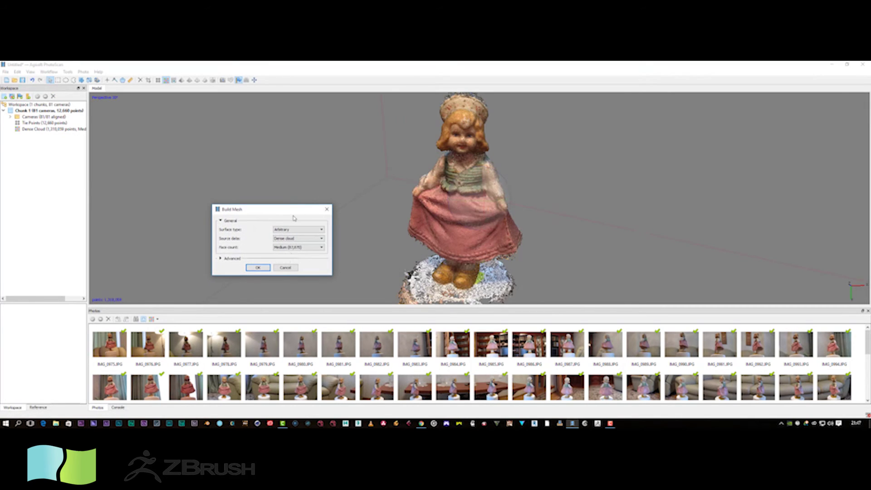
pyautogui.click(317, 239)
pyautogui.click(316, 238)
pyautogui.click(308, 249)
pyautogui.click(308, 248)
pyautogui.click(221, 259)
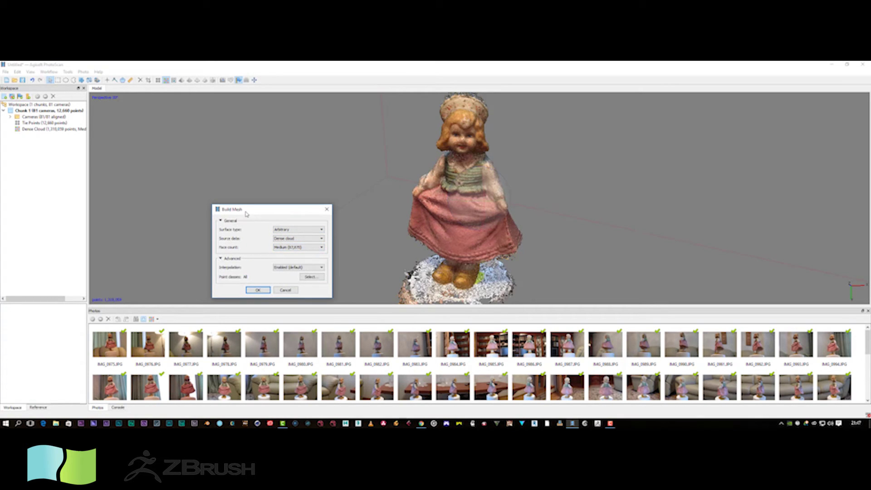
pyautogui.moveTo(252, 212); pyautogui.dragTo(267, 152)
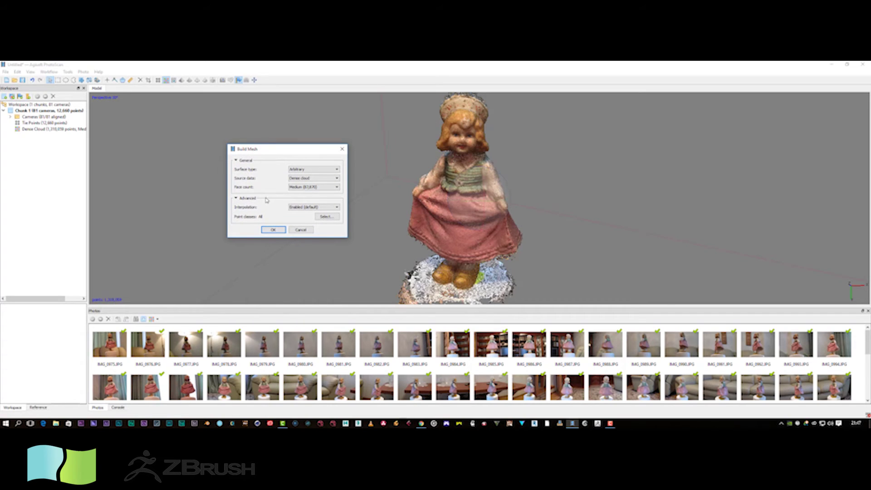
pyautogui.click(273, 229)
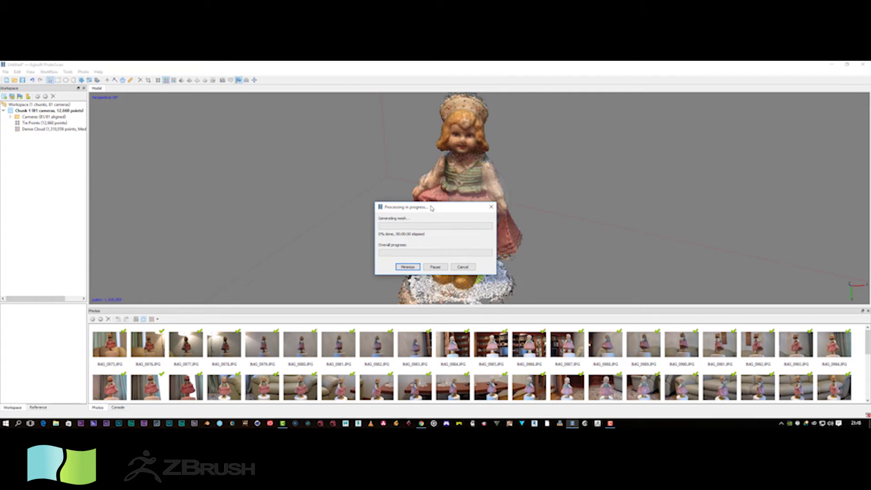
pyautogui.moveTo(411, 206); pyautogui.dragTo(209, 187)
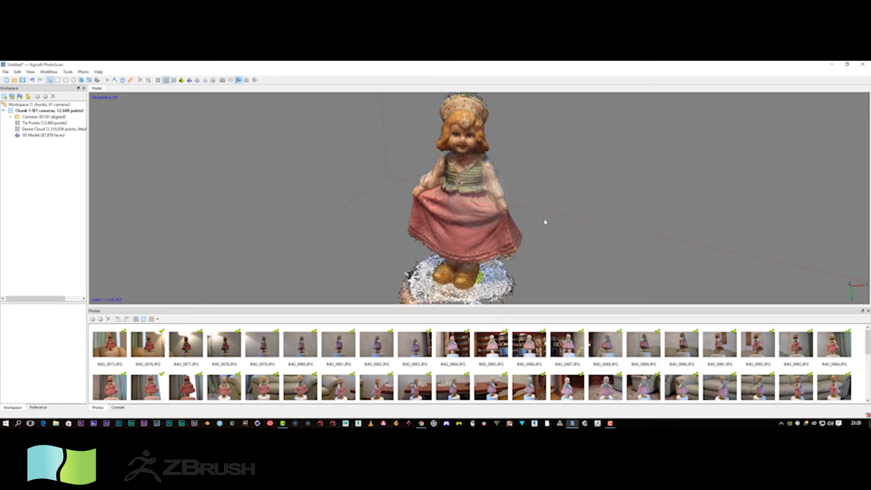
# - Display the newly built 3D model in shaded mode and look at it from the front
pyautogui.moveTo(544, 219); pyautogui.dragTo(486, 170)
pyautogui.scroll(-6, 486, 170)
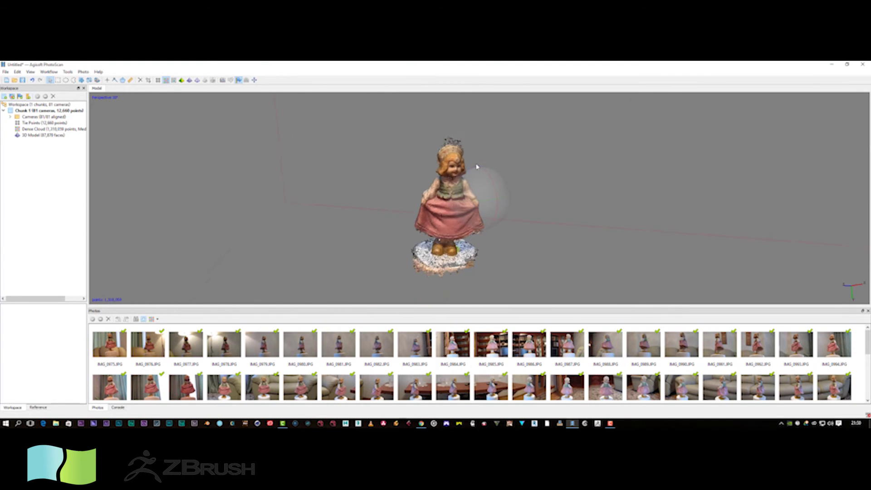
pyautogui.scroll(-2, 476, 167)
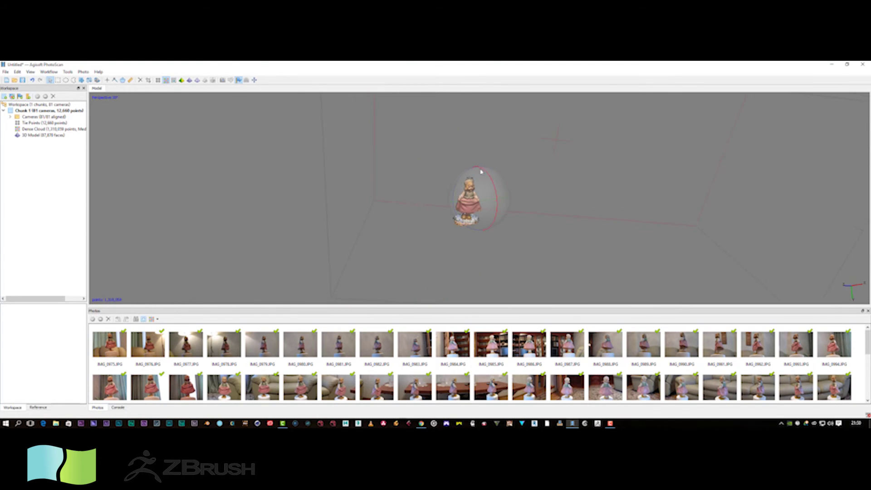
pyautogui.click(49, 71)
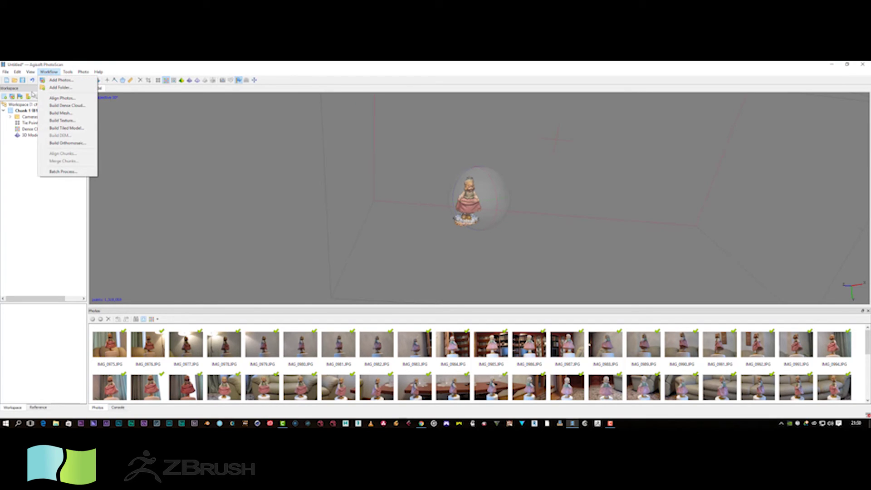
pyautogui.click(21, 151)
pyautogui.click(32, 136)
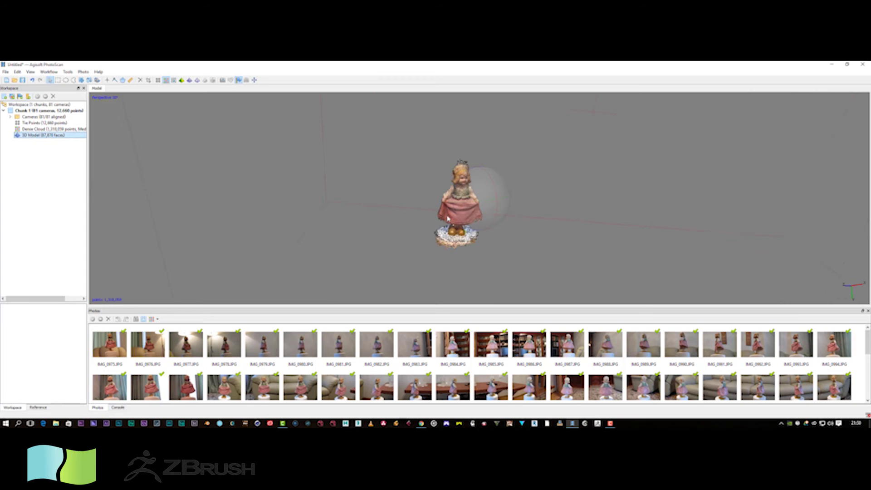
pyautogui.scroll(8, 322, 185)
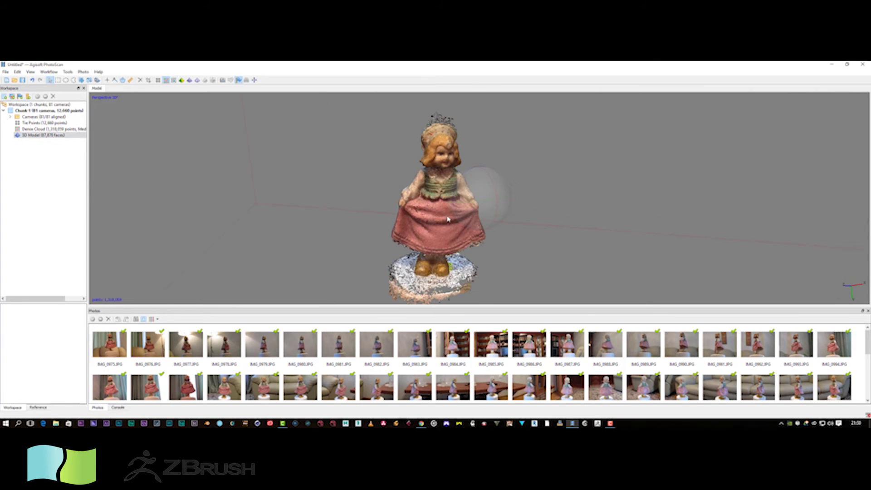
pyautogui.click(166, 80)
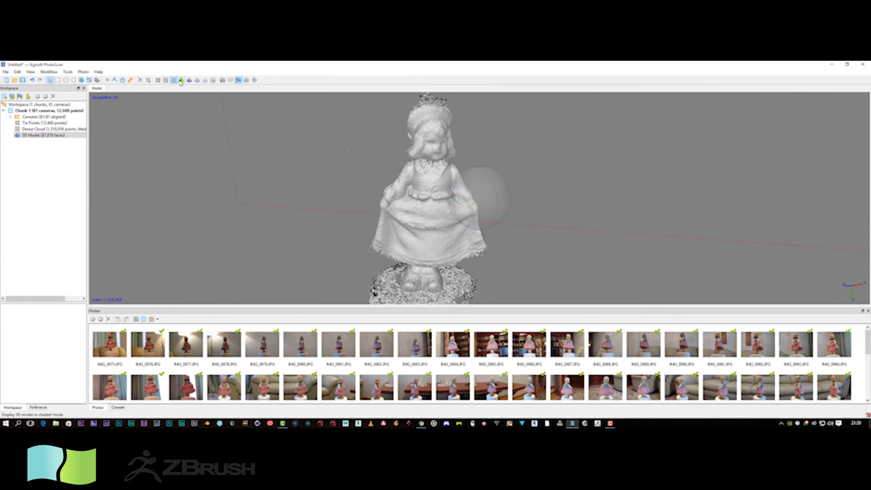
pyautogui.click(181, 80)
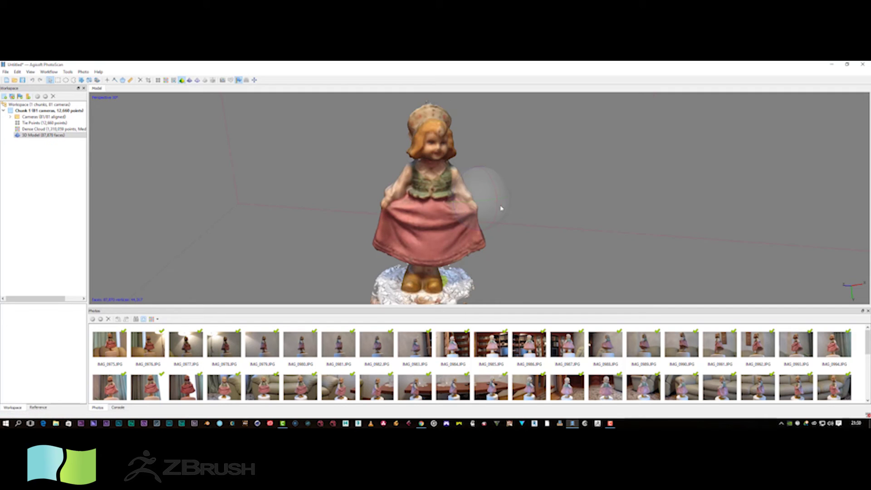
pyautogui.moveTo(498, 198); pyautogui.dragTo(488, 198)
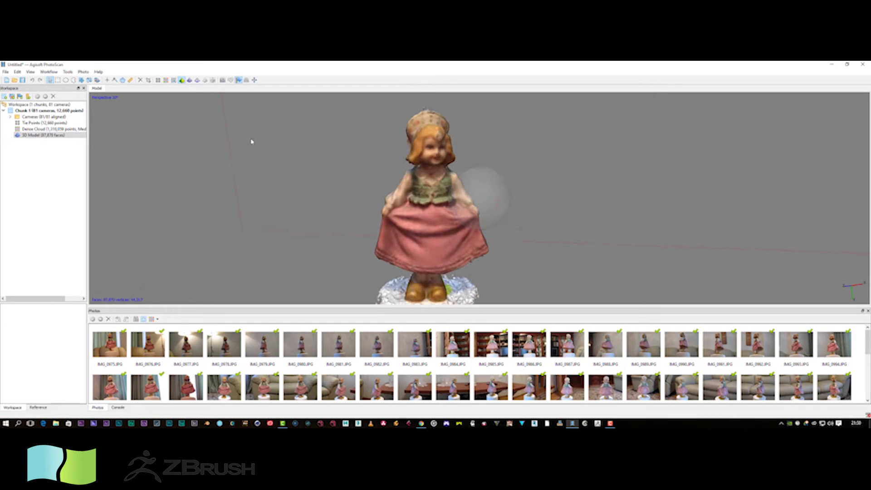
# - Examine the doll's mesh in solid display and again in shaded display from slightly different angles
pyautogui.click(189, 80)
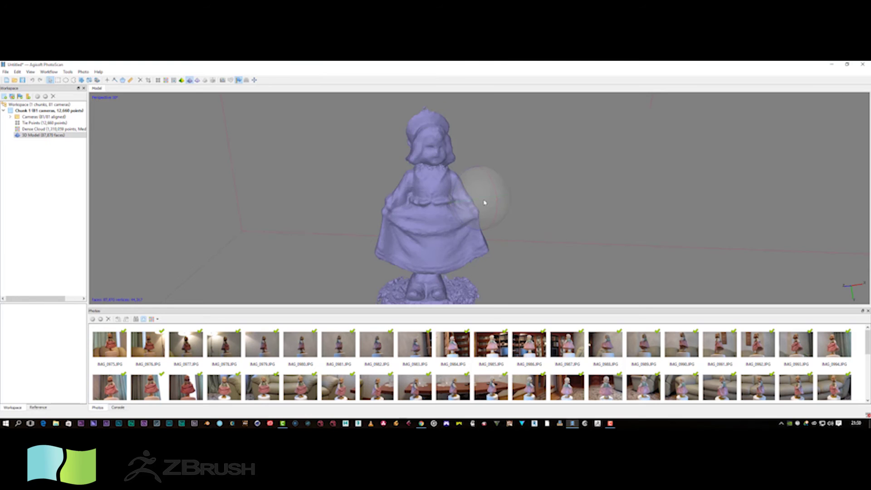
pyautogui.moveTo(484, 203)
pyautogui.mouseDown()
pyautogui.moveTo(443, 194)
pyautogui.moveTo(477, 189)
pyautogui.mouseUp()
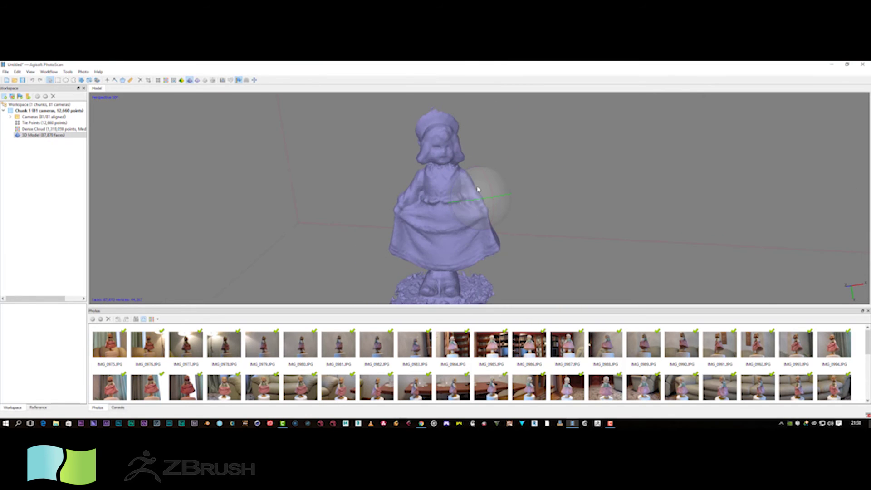
pyautogui.click(196, 80)
pyautogui.click(181, 81)
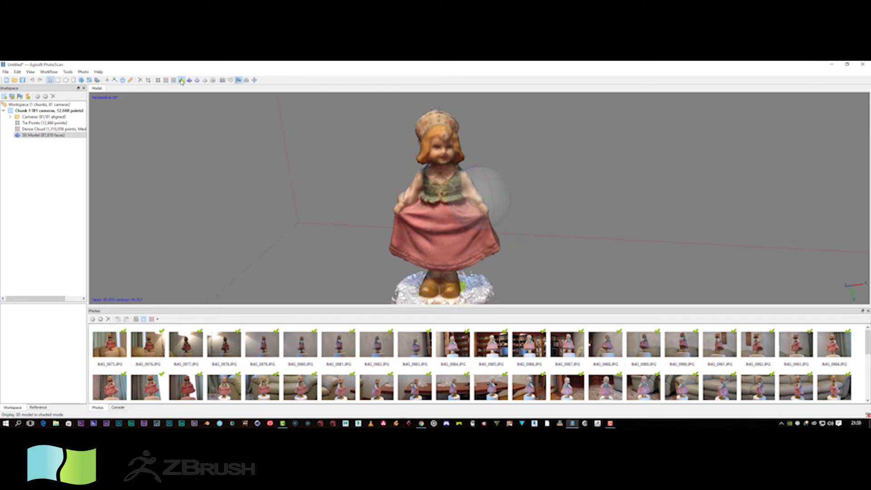
pyautogui.moveTo(489, 179); pyautogui.dragTo(463, 219)
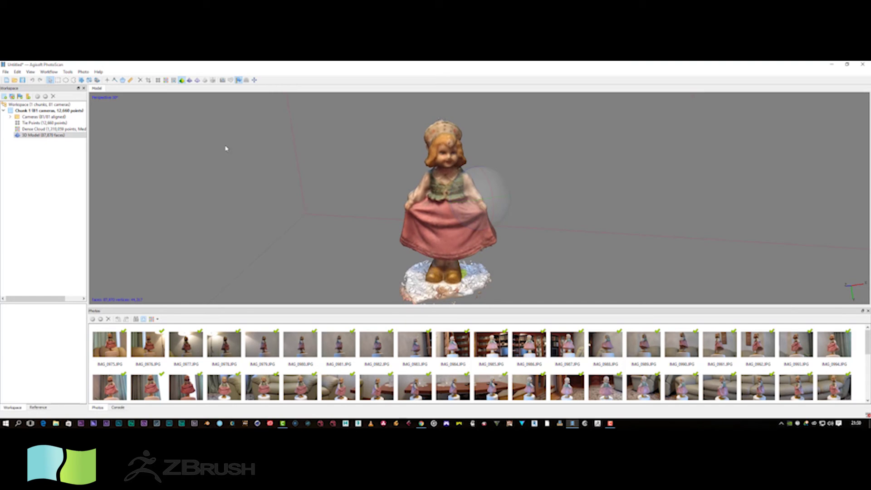
# - Switch back to the dense cloud display and shrink the chunk's reconstruction region in width and height around the doll
pyautogui.click(167, 80)
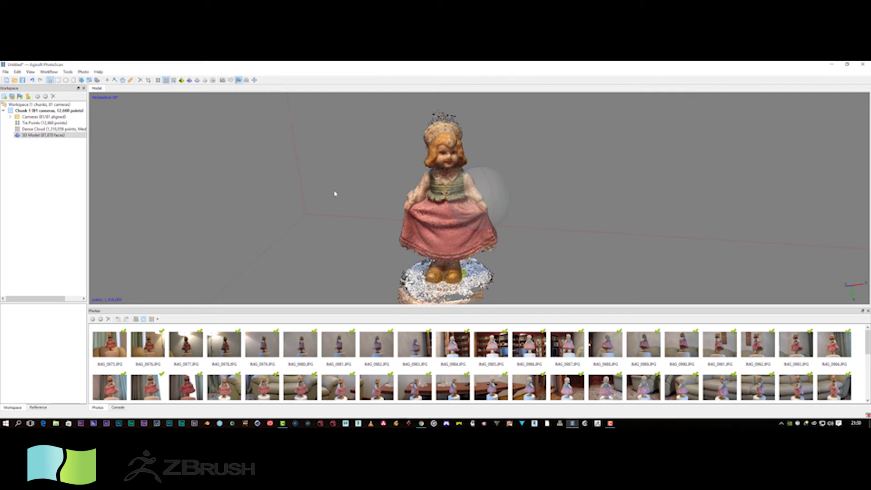
pyautogui.click(41, 111)
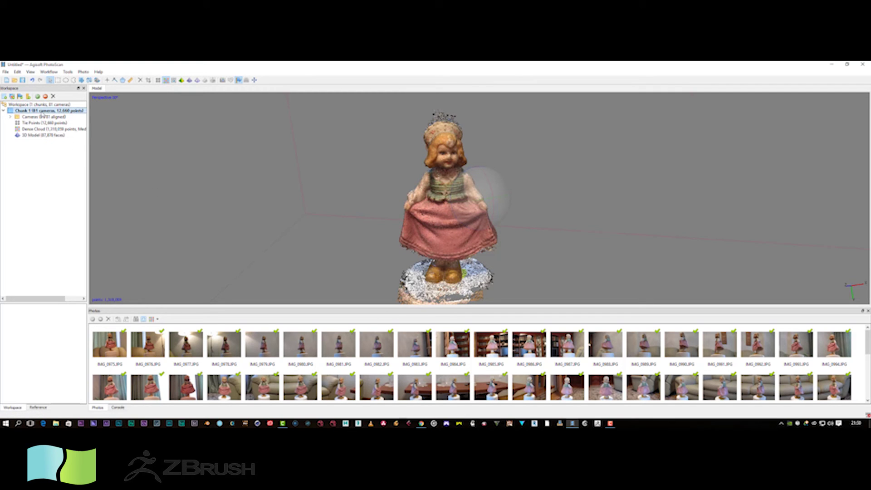
pyautogui.click(80, 84)
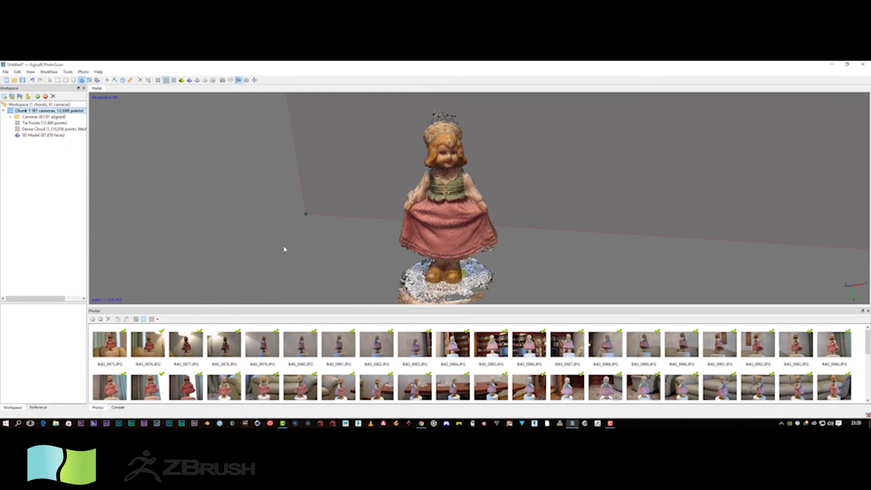
pyautogui.scroll(-6, 284, 249)
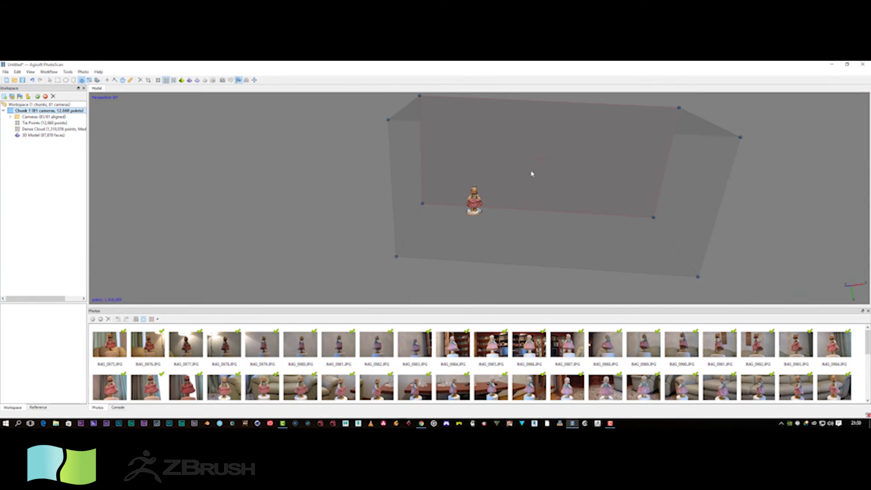
pyautogui.moveTo(654, 220); pyautogui.dragTo(496, 204)
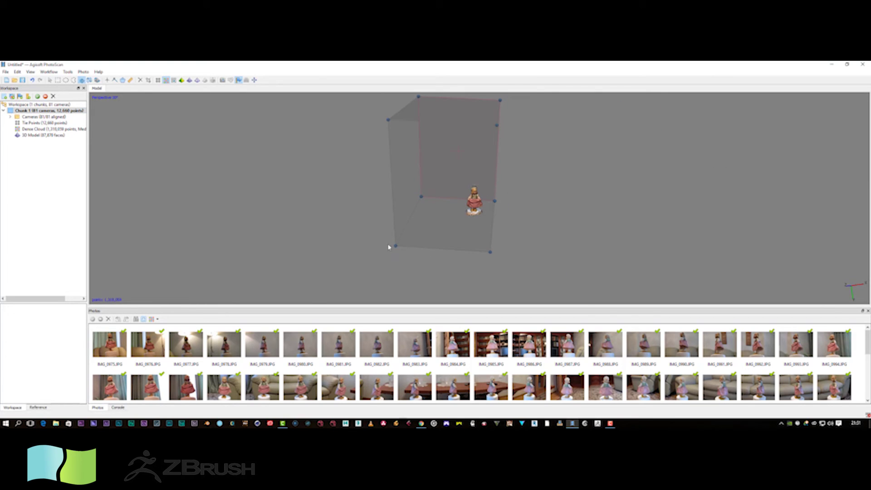
pyautogui.moveTo(396, 248); pyautogui.dragTo(448, 225)
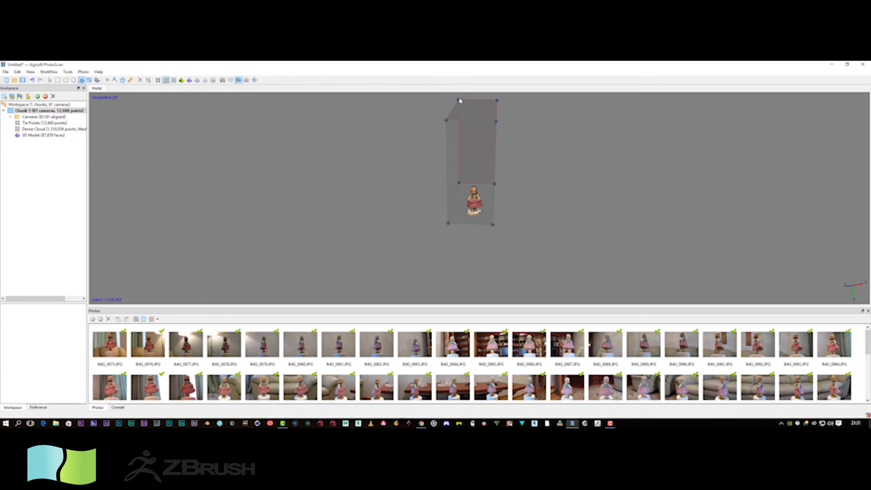
pyautogui.moveTo(458, 101); pyautogui.dragTo(459, 158)
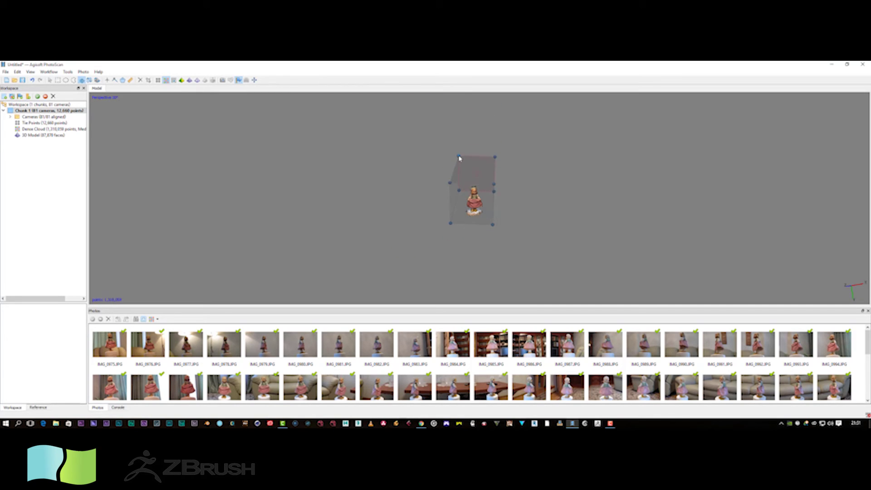
# - Tighten the chunk's reconstruction region further around the doll by pulling in both sides and lowering its upper edge
pyautogui.scroll(5, 458, 198)
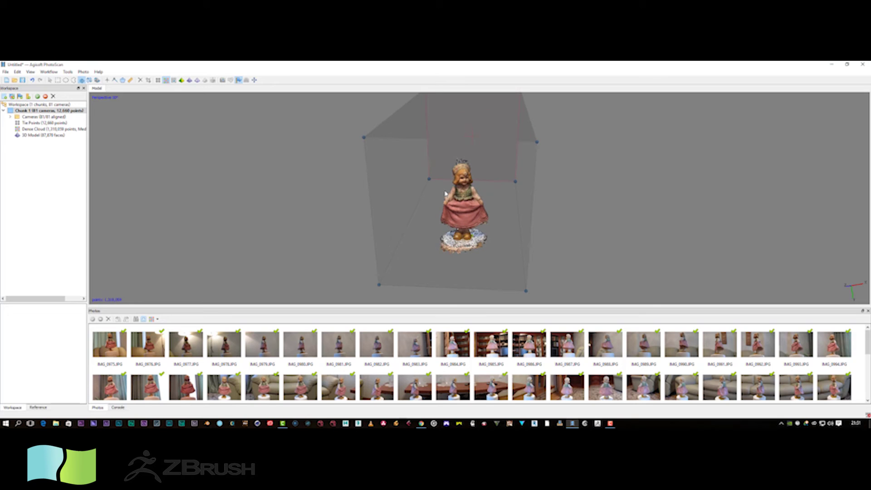
pyautogui.moveTo(582, 218)
pyautogui.mouseDown()
pyautogui.moveTo(559, 221)
pyautogui.moveTo(580, 225)
pyautogui.mouseUp()
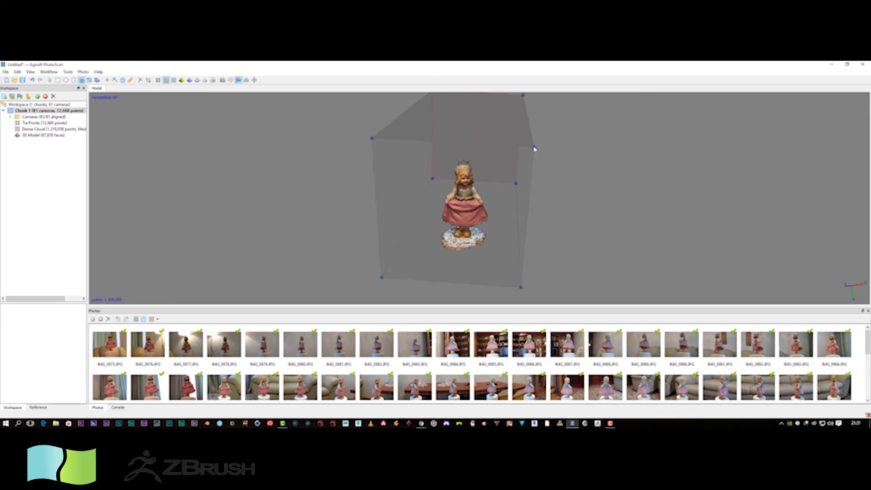
pyautogui.moveTo(534, 149); pyautogui.dragTo(506, 150)
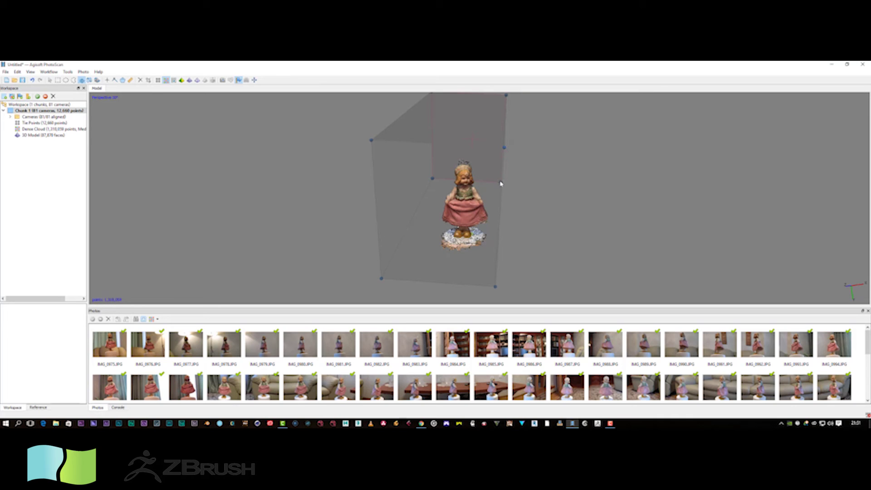
pyautogui.moveTo(501, 184)
pyautogui.mouseDown()
pyautogui.moveTo(498, 195)
pyautogui.moveTo(502, 183)
pyautogui.mouseUp()
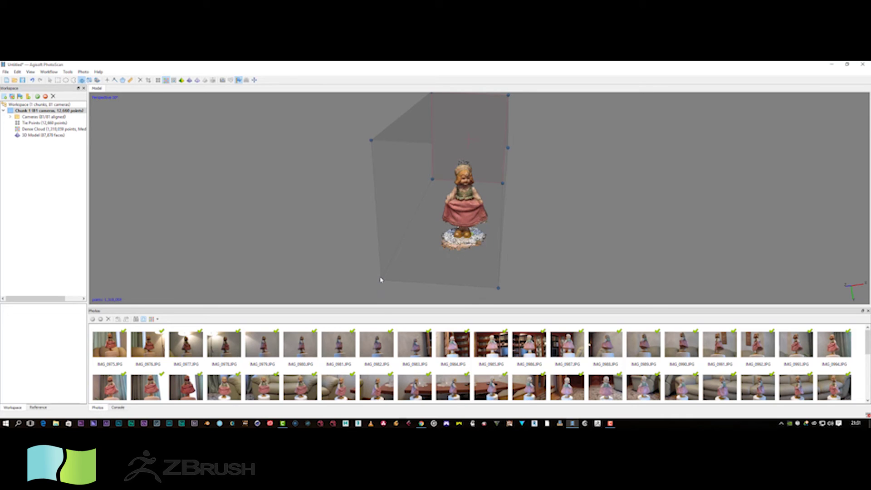
pyautogui.moveTo(382, 280); pyautogui.dragTo(410, 272)
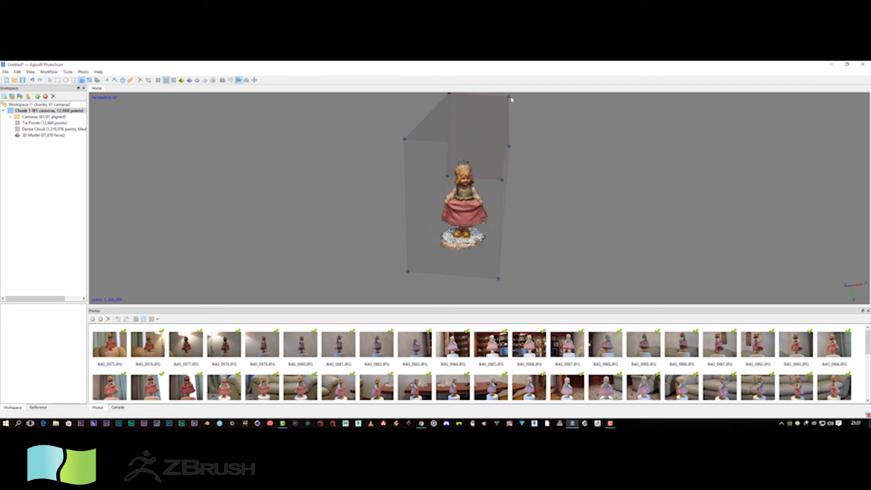
pyautogui.moveTo(508, 98); pyautogui.dragTo(504, 107)
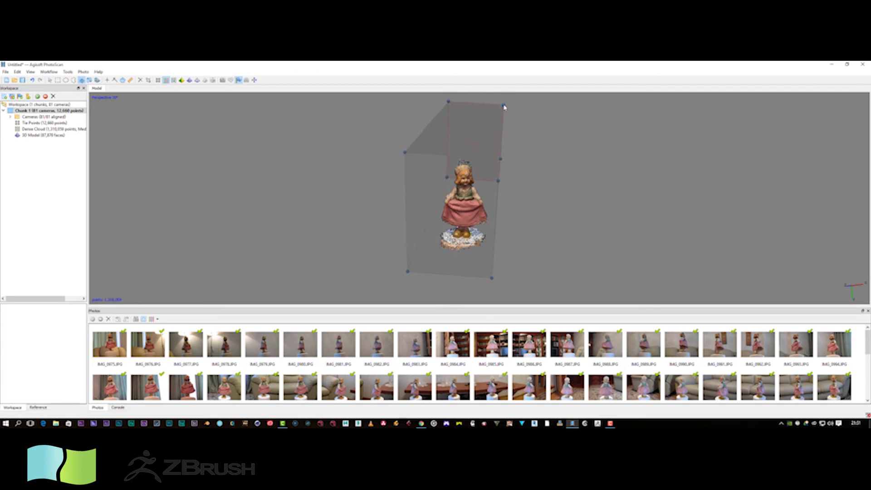
pyautogui.click(50, 150)
# - Build a texture for the doll model with Generic mapping, Mosaic blending and a texture size of 4096 x 1
pyautogui.scroll(5, 363, 263)
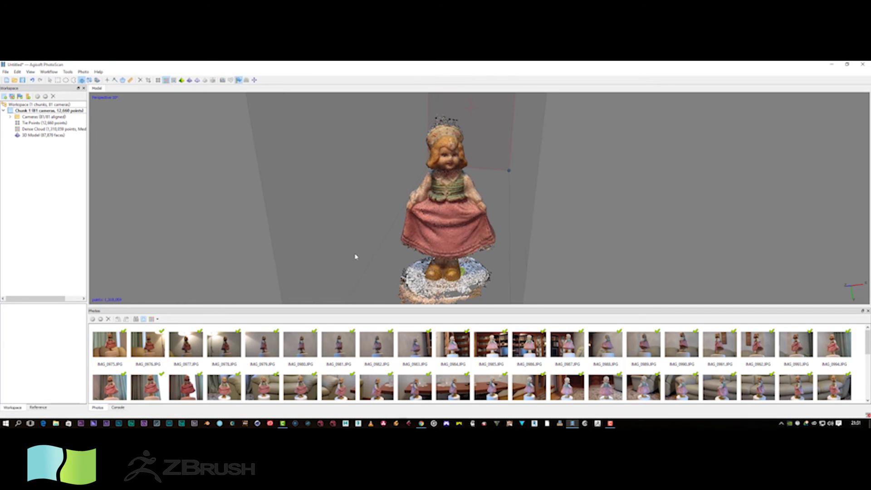
pyautogui.click(44, 73)
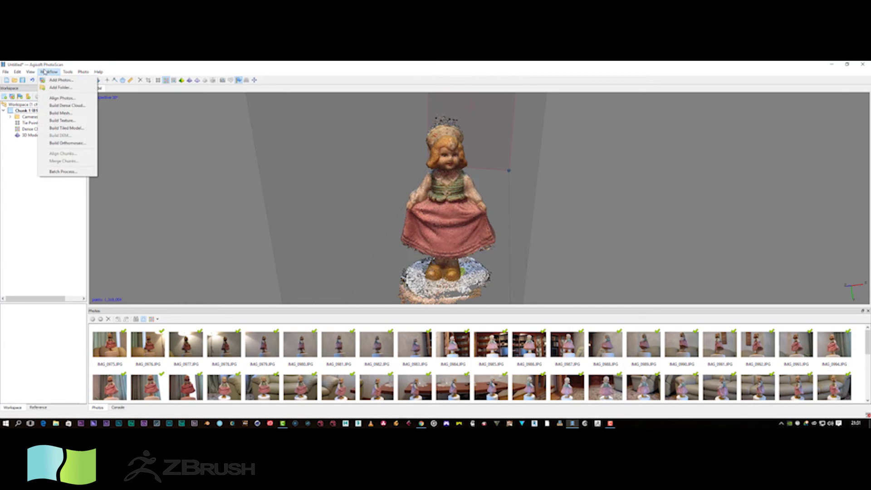
pyautogui.click(53, 121)
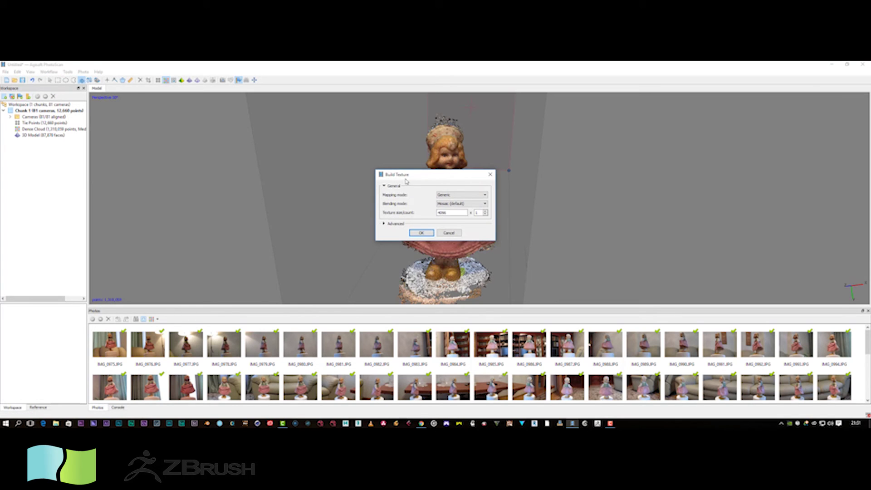
pyautogui.moveTo(403, 177); pyautogui.dragTo(246, 179)
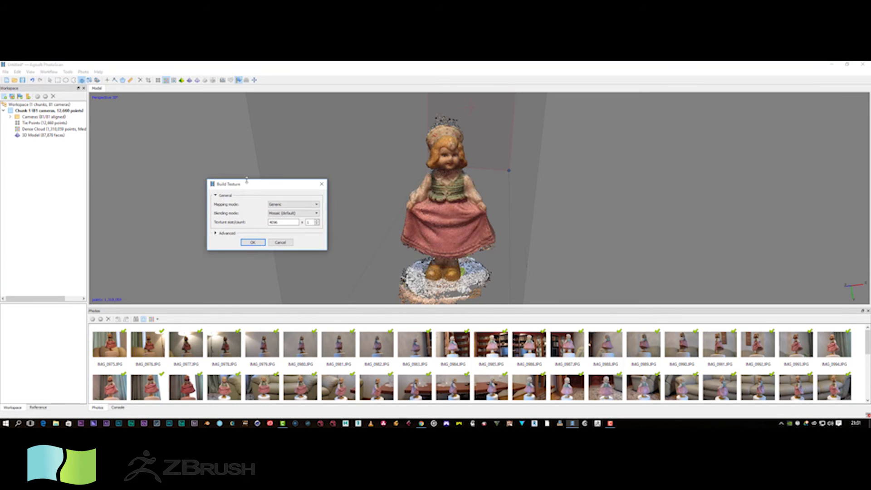
pyautogui.click(252, 242)
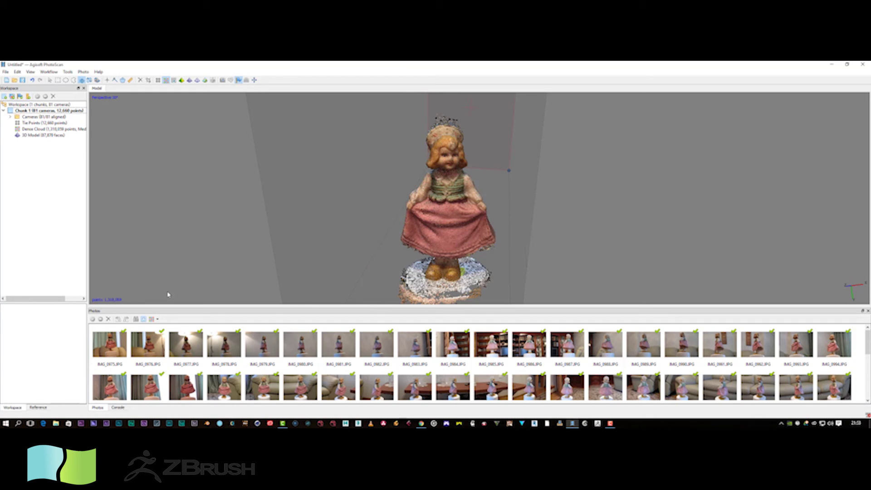
# - Export the doll model to the Desktop as a Wavefront OBJ named "dolly 2 mesh", with vertex normals and a JPEG texture
pyautogui.moveTo(450, 267); pyautogui.dragTo(441, 245)
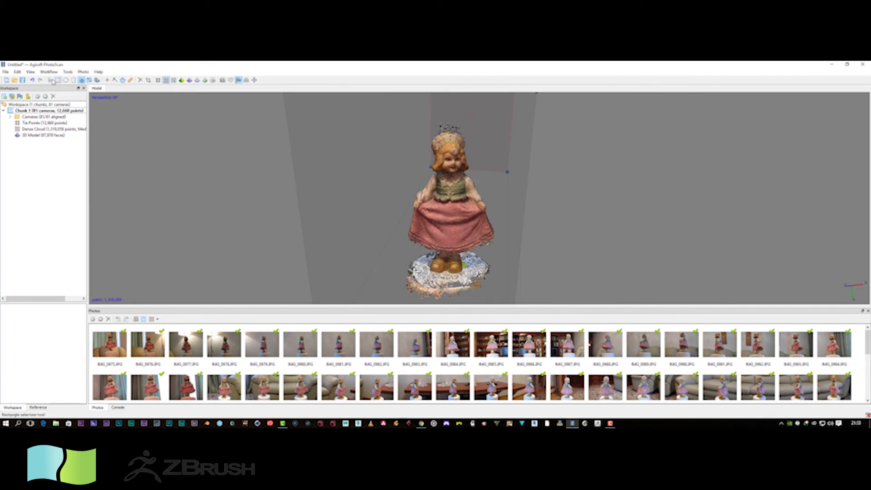
pyautogui.click(50, 80)
pyautogui.moveTo(508, 196); pyautogui.dragTo(474, 180)
pyautogui.scroll(2, 501, 195)
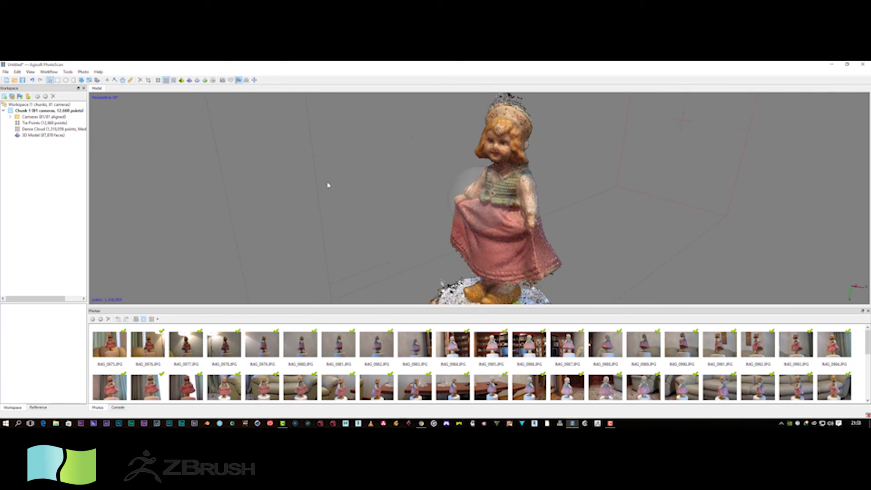
pyautogui.click(5, 72)
pyautogui.click(36, 130)
pyautogui.moveTo(203, 77); pyautogui.dragTo(341, 149)
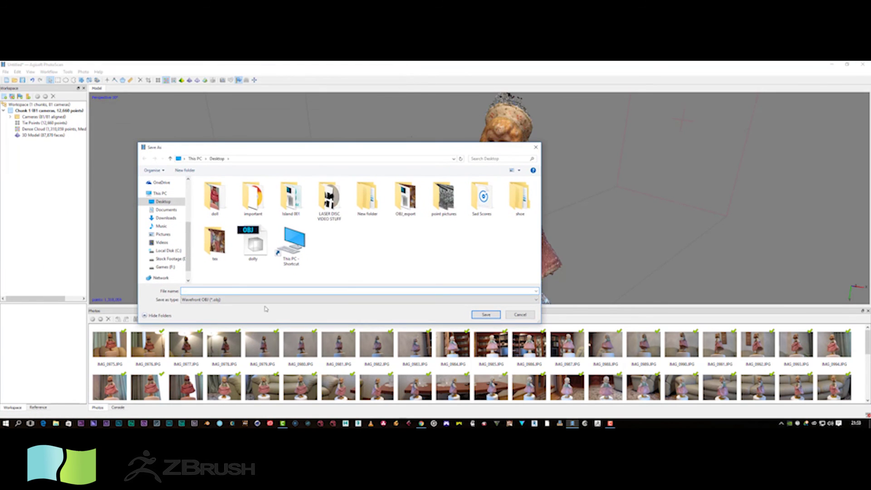
pyautogui.click(215, 292)
pyautogui.write('dol')
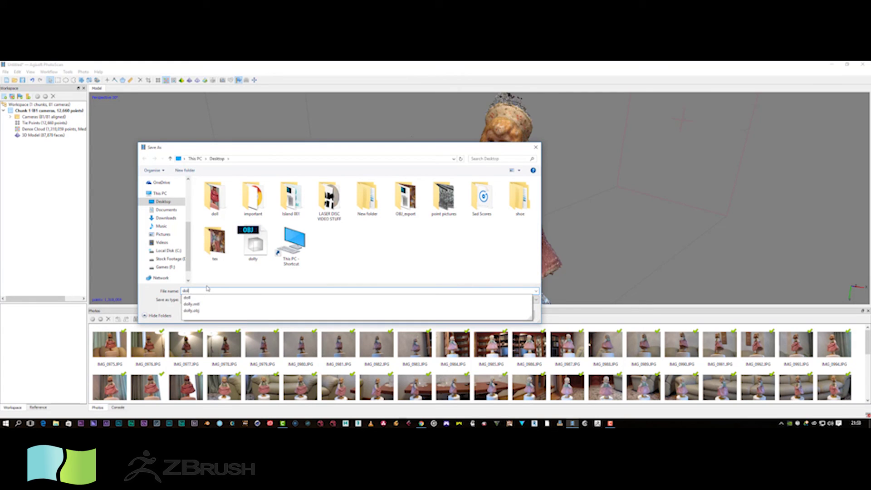
pyautogui.write('ly 2')
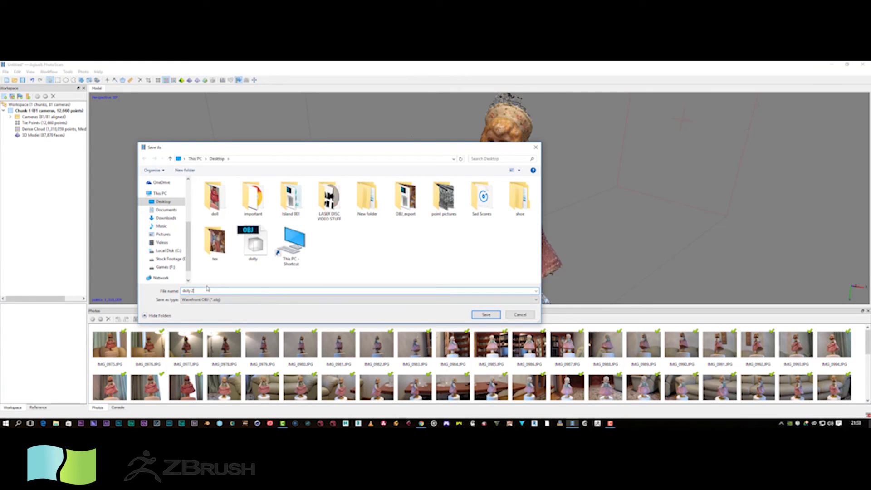
pyautogui.write(' mesh')
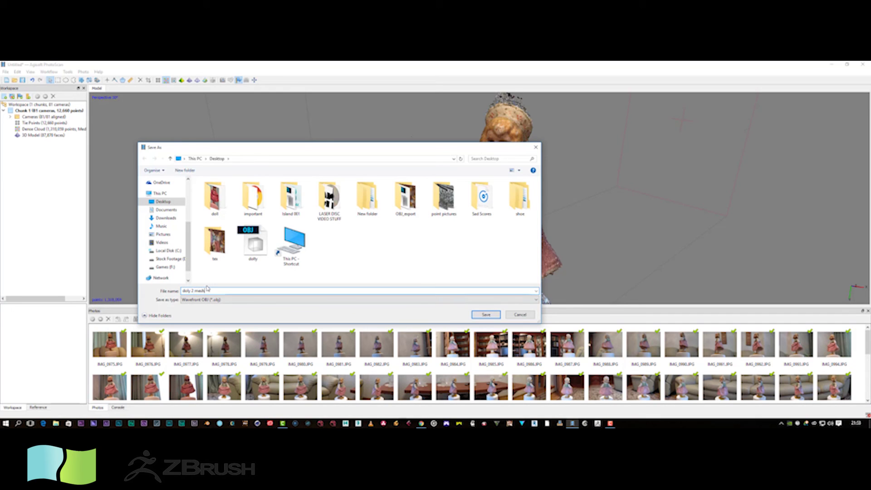
pyautogui.click(486, 315)
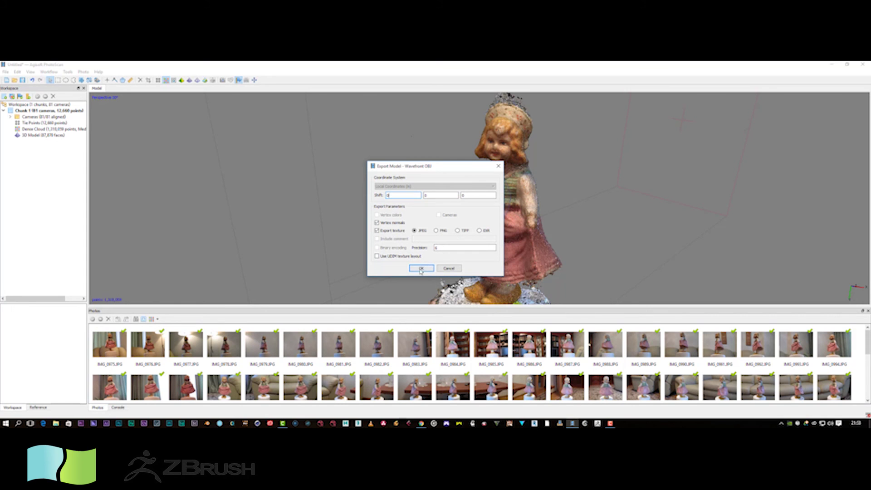
pyautogui.click(421, 269)
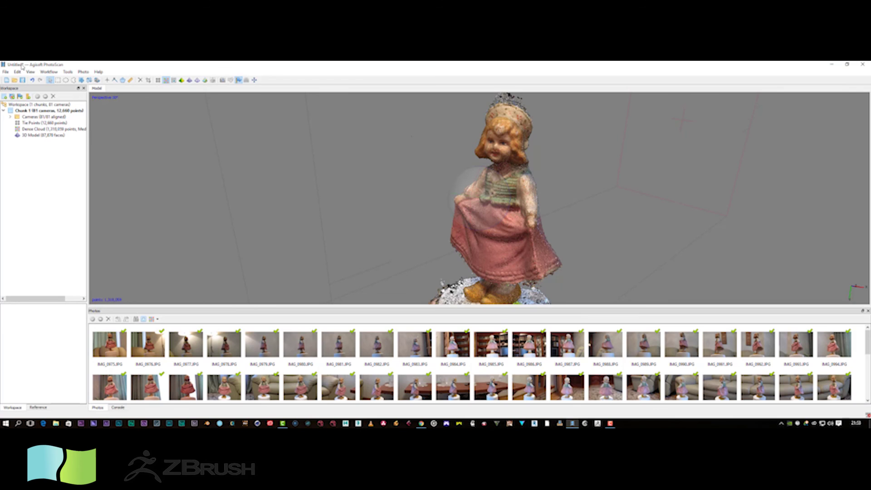
# - Minimize PhotoScan and switch to ZBrush
pyautogui.click(5, 72)
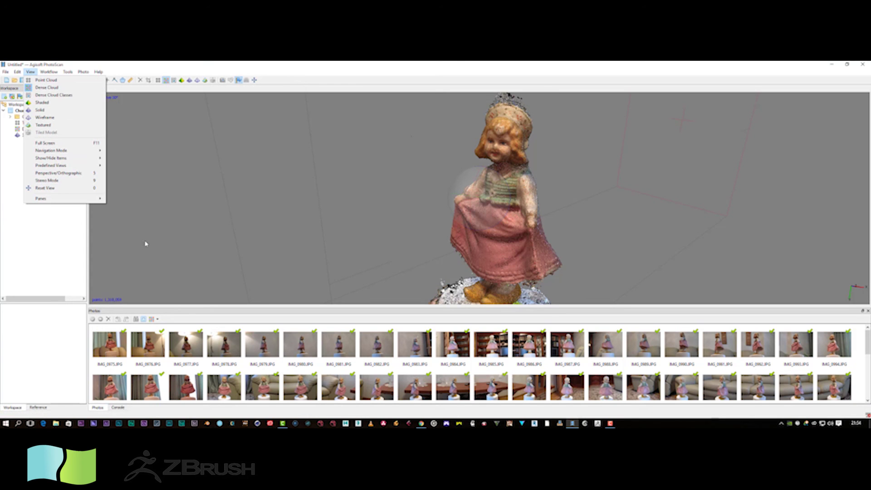
pyautogui.click(86, 172)
pyautogui.click(833, 64)
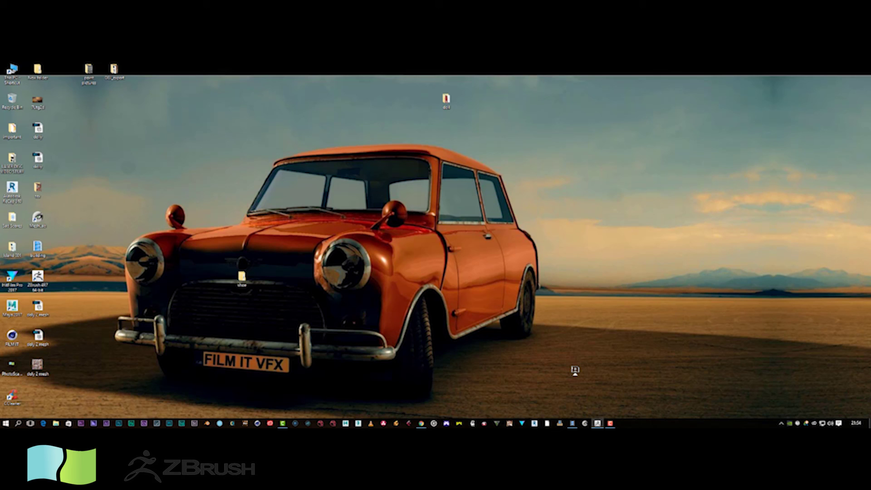
pyautogui.doubleClick(38, 366)
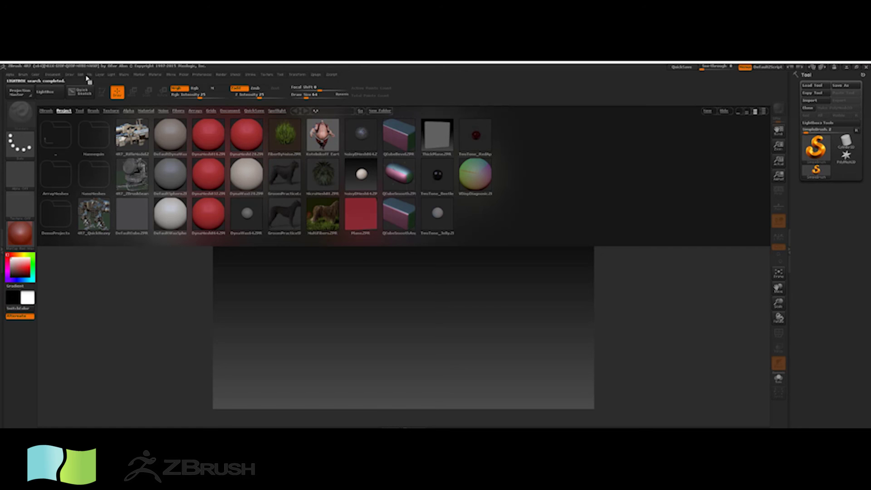
pyautogui.click(90, 75)
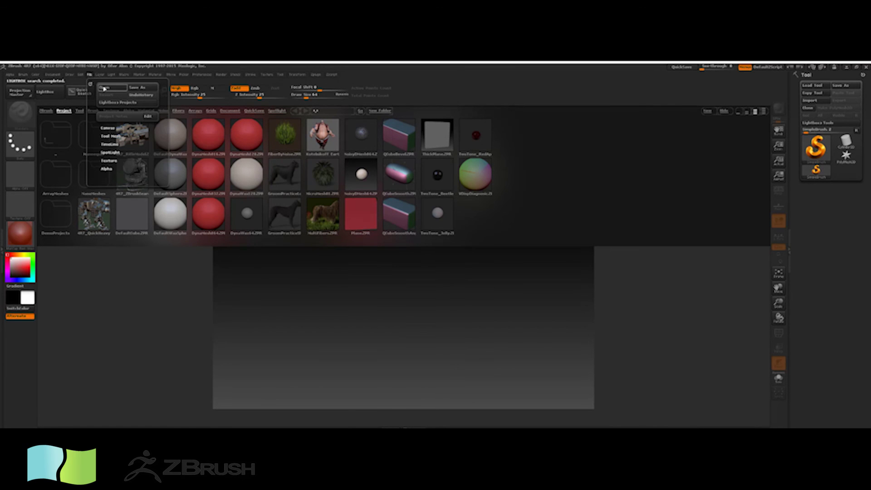
pyautogui.click(104, 87)
pyautogui.click(40, 141)
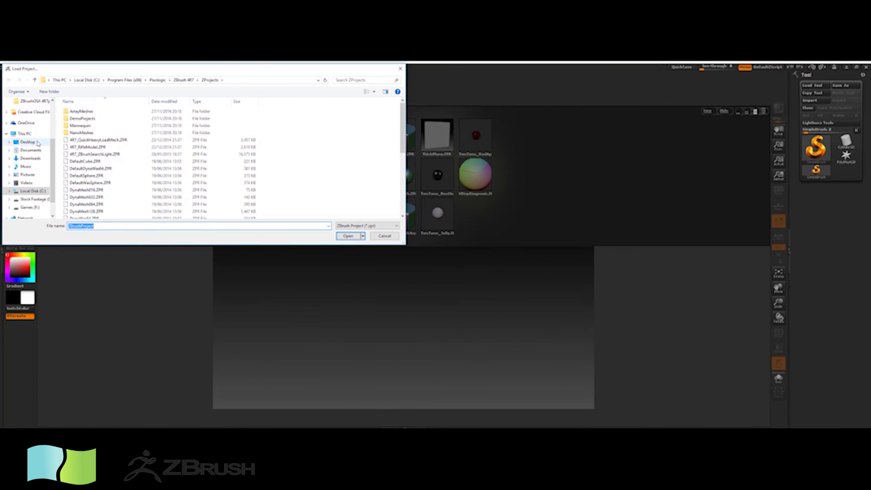
pyautogui.click(395, 225)
pyautogui.click(391, 218)
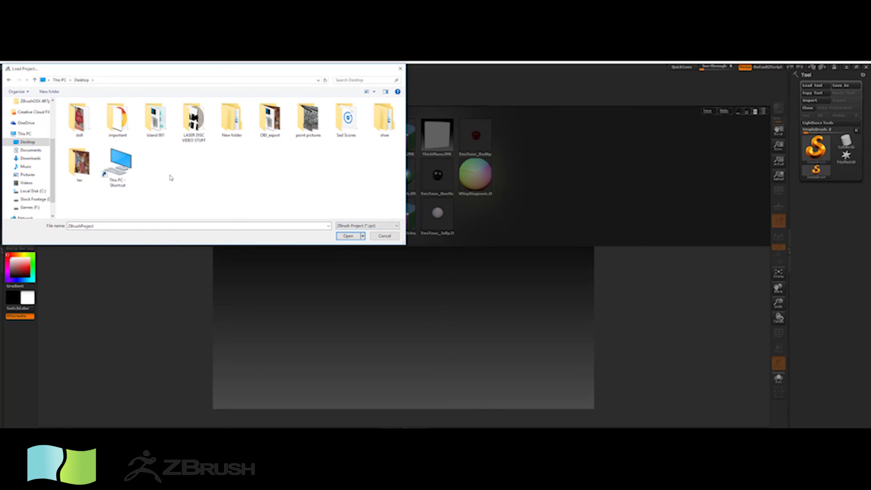
pyautogui.click(385, 236)
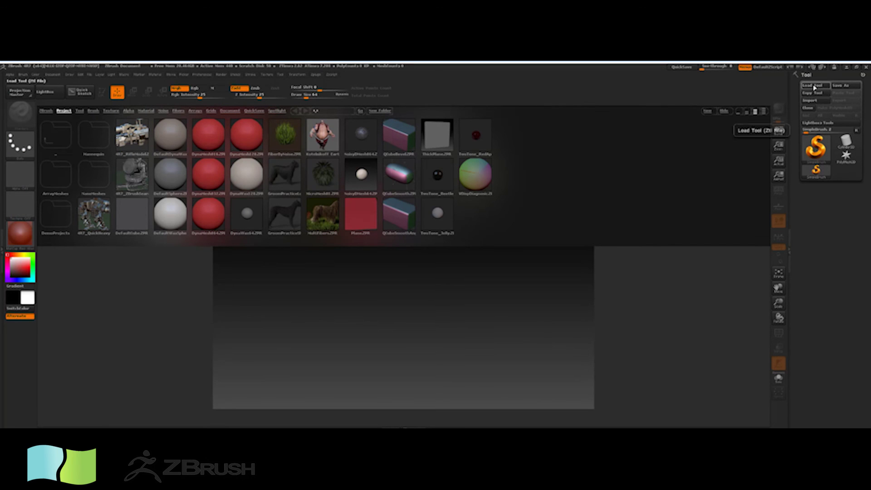
# - Import the "dolly" OBJ mesh from the Desktop as a tool and hide the LightBox
pyautogui.click(809, 100)
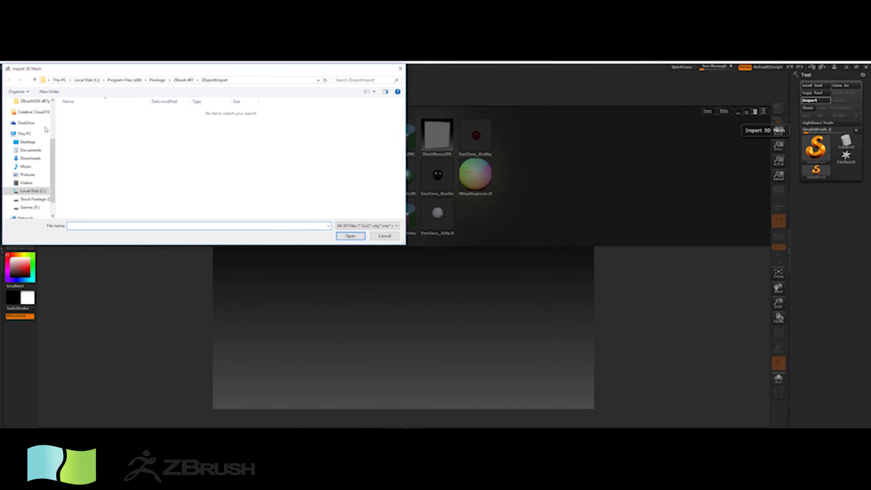
pyautogui.click(28, 142)
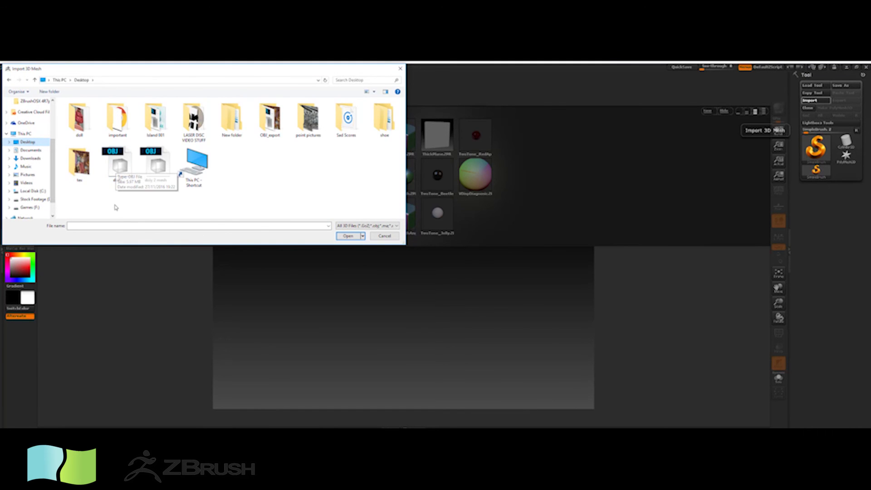
pyautogui.doubleClick(119, 171)
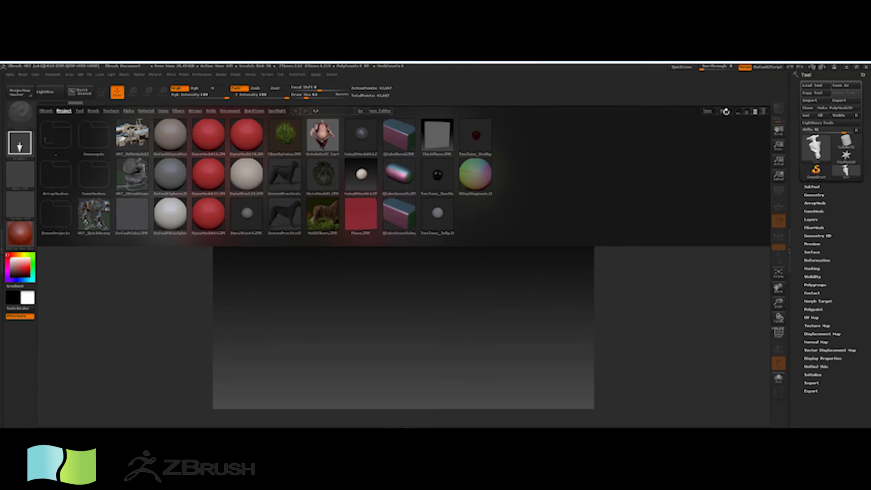
pyautogui.click(707, 112)
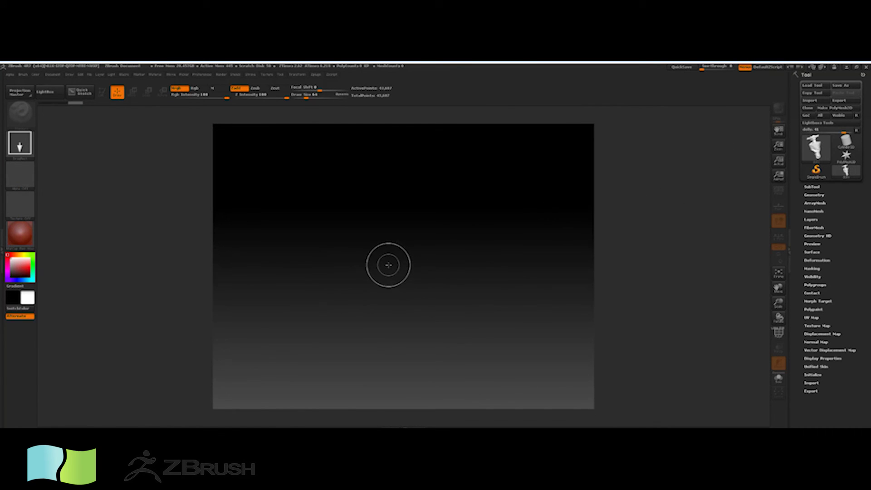
# - Draw the imported doll mesh on the canvas and rotate it in Edit mode until its front faces the view
pyautogui.moveTo(388, 264)
pyautogui.mouseDown()
pyautogui.moveTo(448, 254)
pyautogui.moveTo(428, 213)
pyautogui.moveTo(399, 185)
pyautogui.moveTo(391, 142)
pyautogui.moveTo(402, 139)
pyautogui.mouseUp()
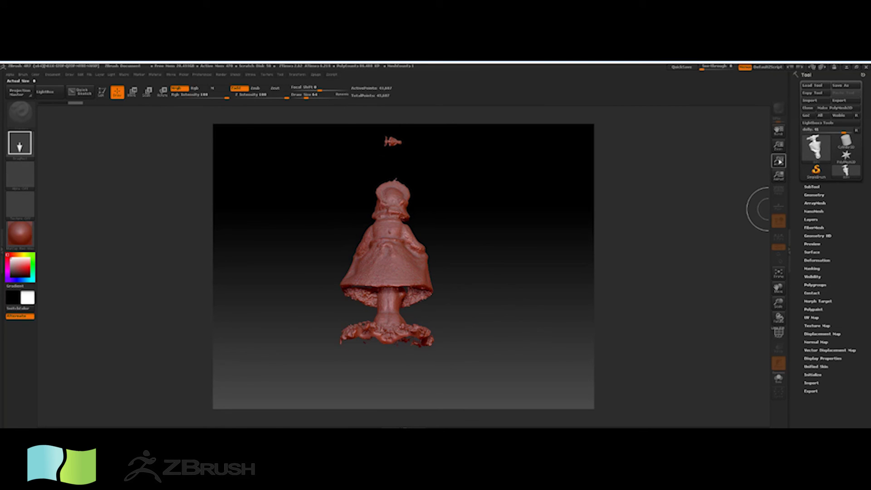
pyautogui.moveTo(778, 146); pyautogui.dragTo(796, 141)
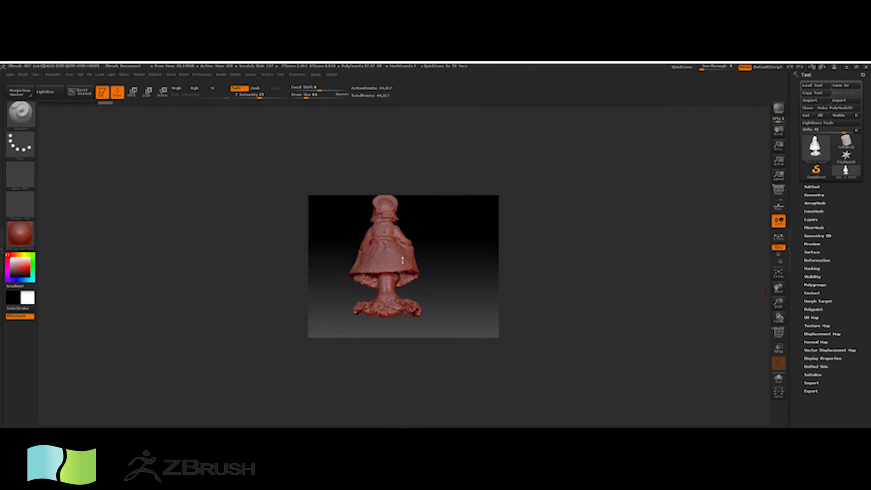
pyautogui.moveTo(452, 271); pyautogui.dragTo(454, 305)
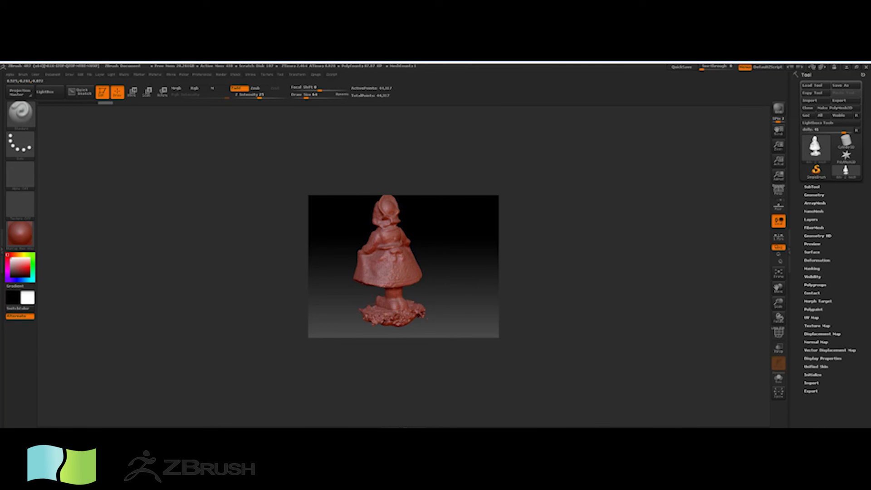
pyautogui.moveTo(427, 276); pyautogui.dragTo(469, 268)
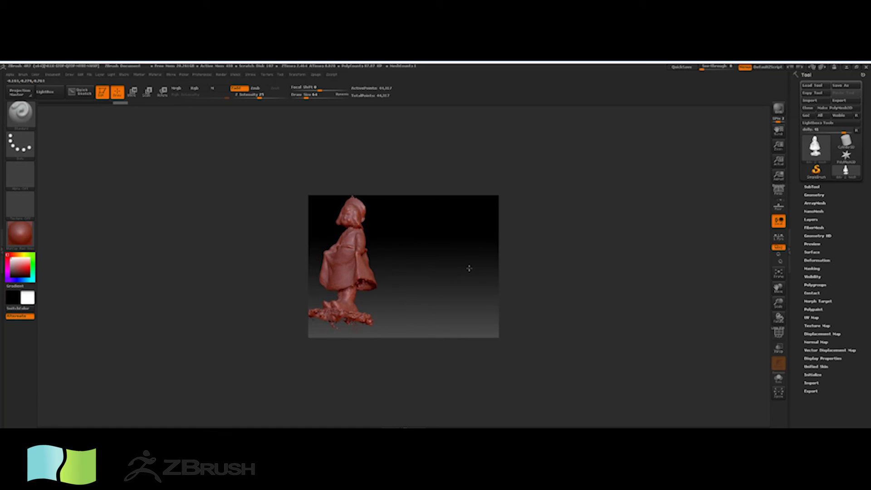
pyautogui.moveTo(413, 271); pyautogui.dragTo(429, 273)
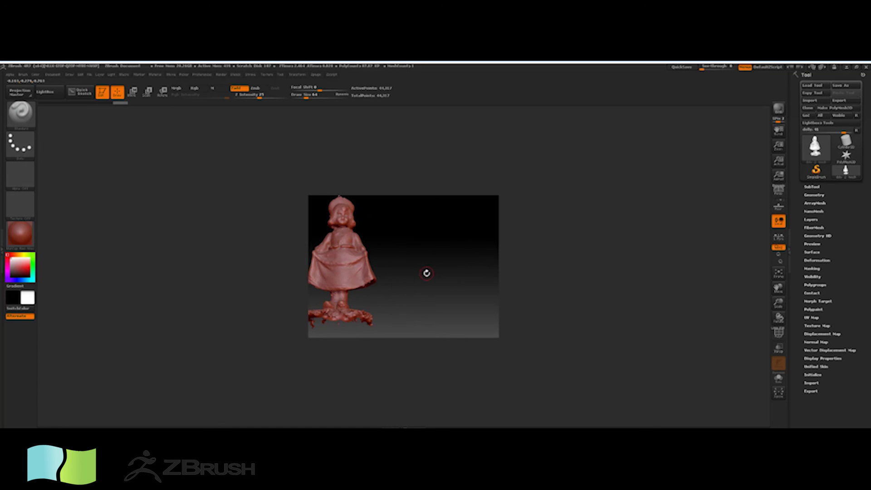
# - Select the Standard sculpting brush and enlarge the document view to get a closer front view of the doll
pyautogui.press('b')
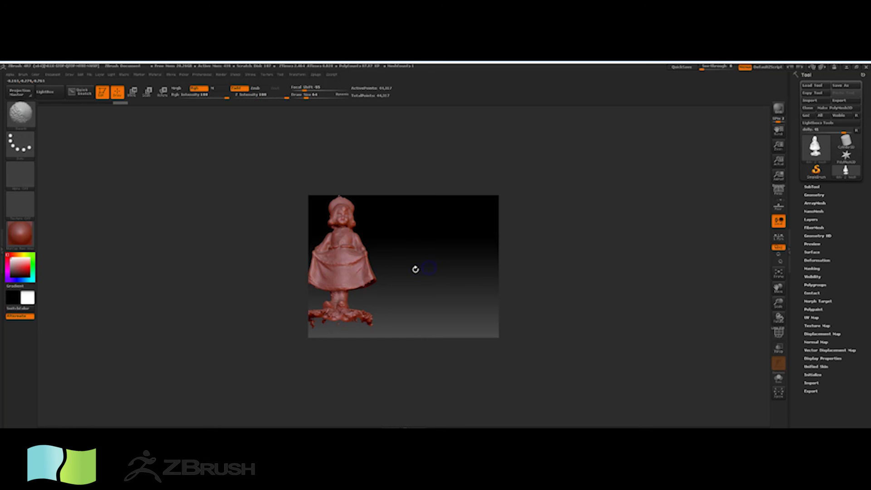
pyautogui.moveTo(405, 273); pyautogui.dragTo(418, 272)
pyautogui.press('b')
pyautogui.press('s')
pyautogui.press('t')
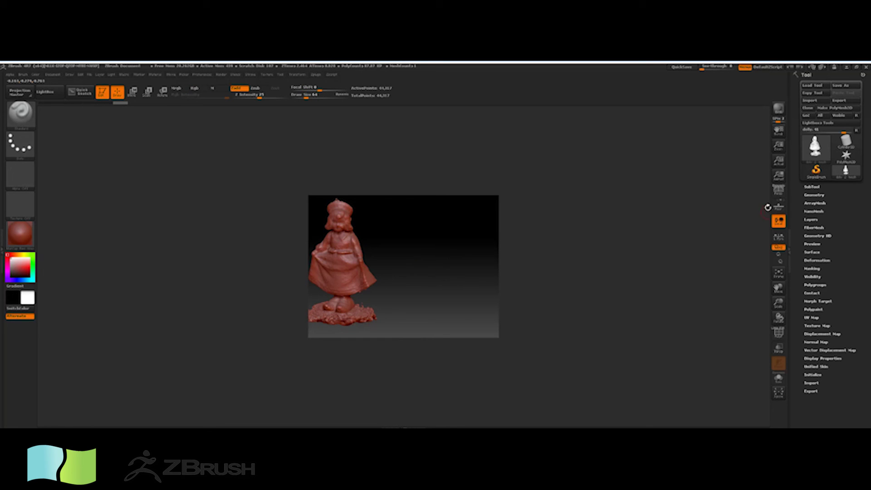
pyautogui.moveTo(778, 145); pyautogui.dragTo(780, 124)
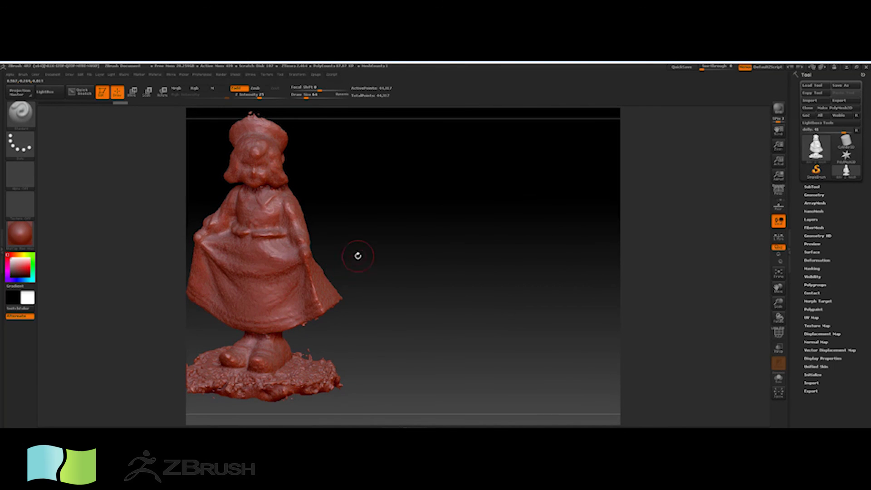
pyautogui.moveTo(358, 253); pyautogui.dragTo(353, 248)
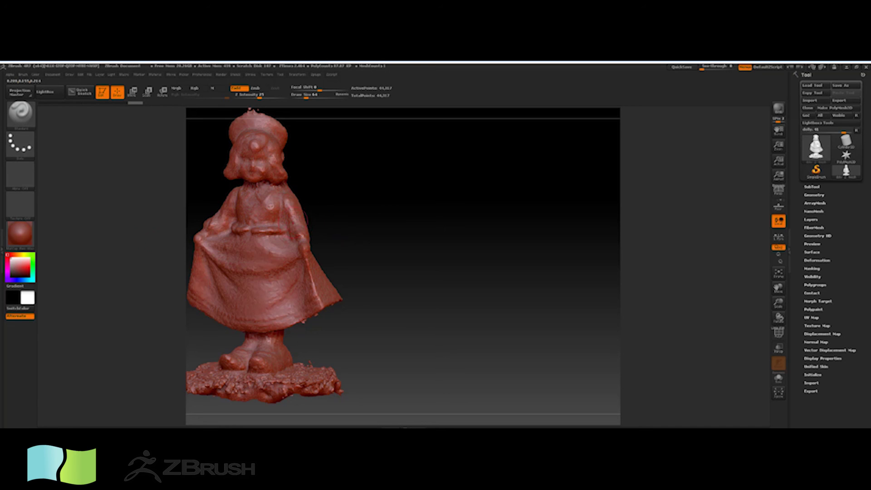
# - Turn on perspective display and rescale the document so the doll fills the height of the workspace
pyautogui.click(20, 116)
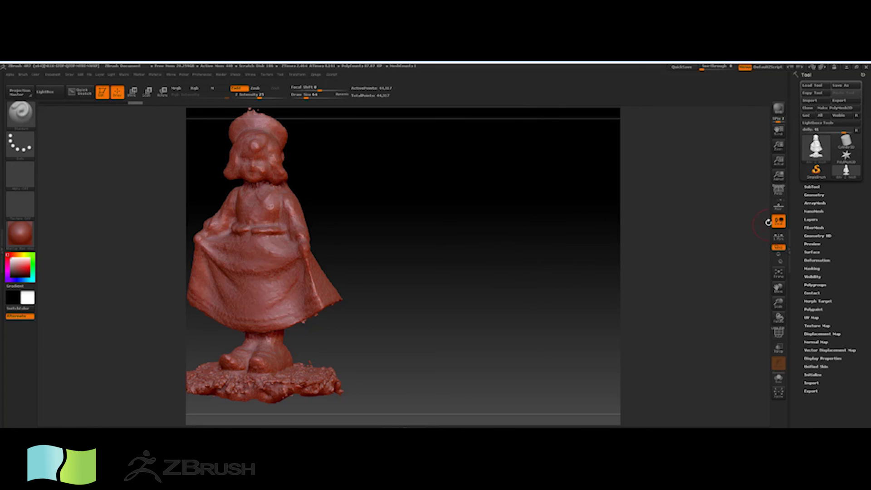
pyautogui.click(778, 191)
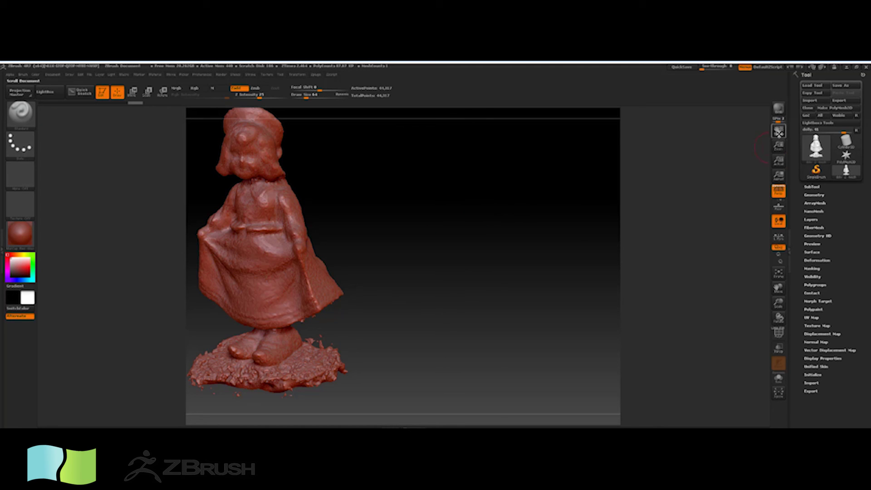
pyautogui.moveTo(778, 131); pyautogui.dragTo(789, 133)
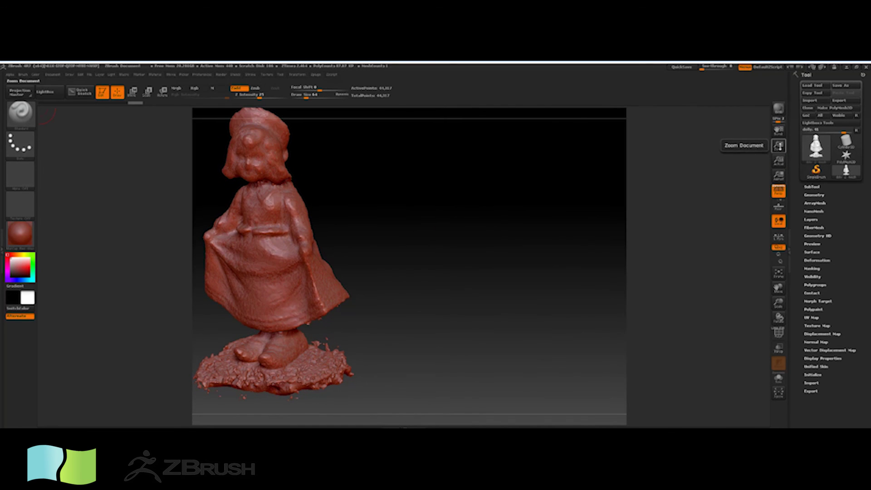
pyautogui.click(778, 176)
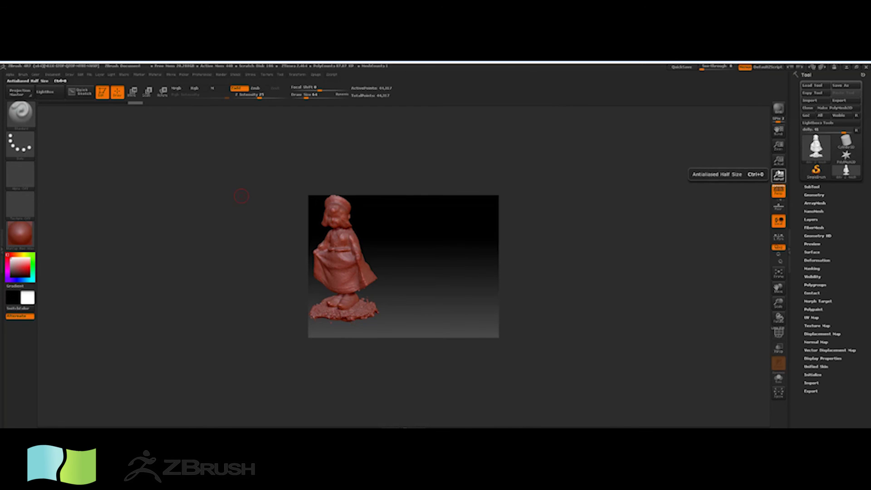
pyautogui.moveTo(778, 145); pyautogui.dragTo(764, 200)
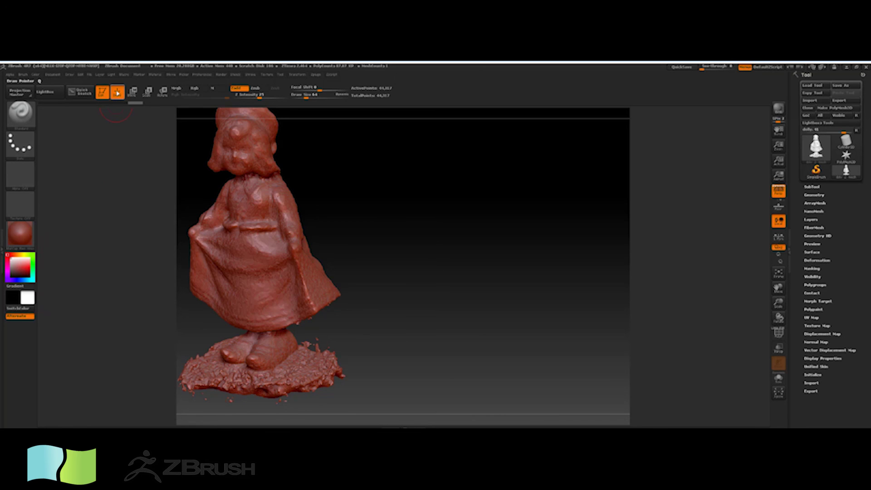
# - Try a glossy red MatCap material on the doll and replace it with a chrome MatCap material
pyautogui.click(20, 233)
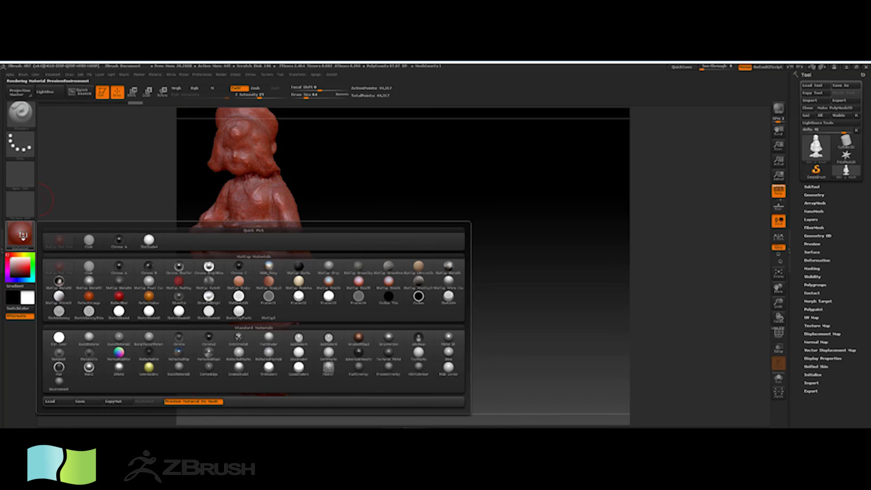
pyautogui.click(119, 295)
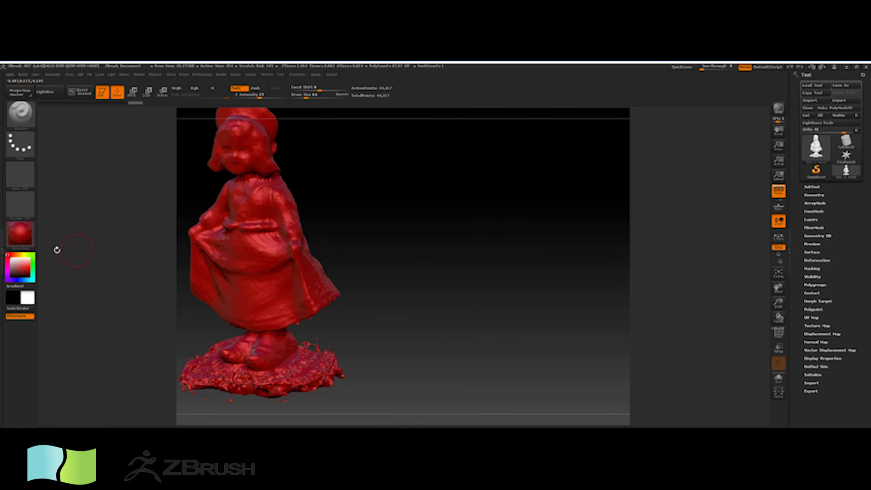
pyautogui.click(18, 236)
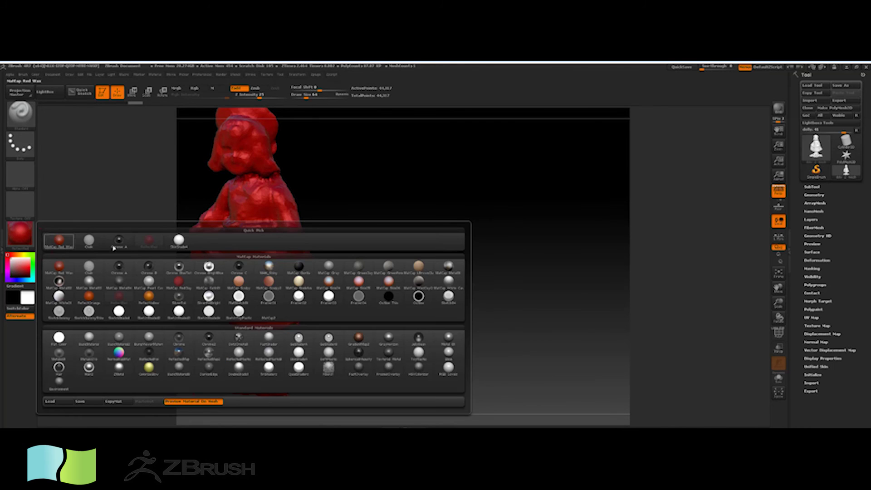
pyautogui.click(177, 270)
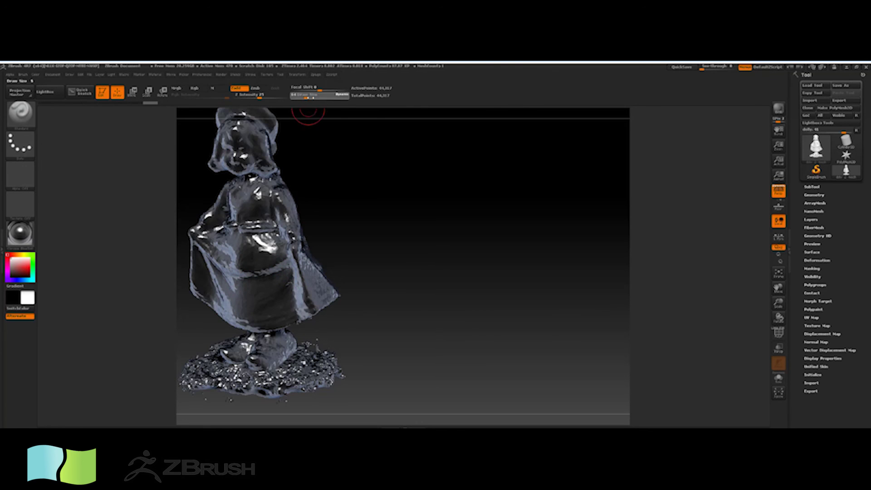
# - Increase the brush's draw size and move the doll to the middle of the canvas
pyautogui.moveTo(305, 96); pyautogui.dragTo(316, 97)
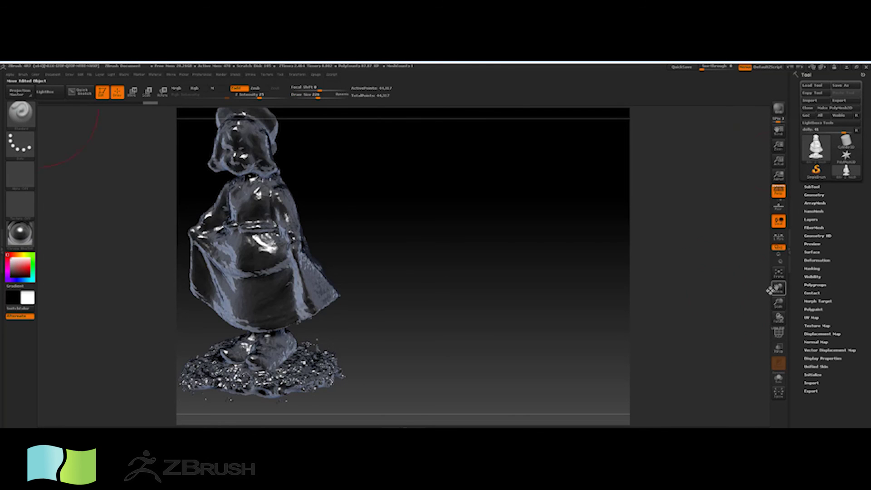
pyautogui.moveTo(778, 287); pyautogui.dragTo(845, 297)
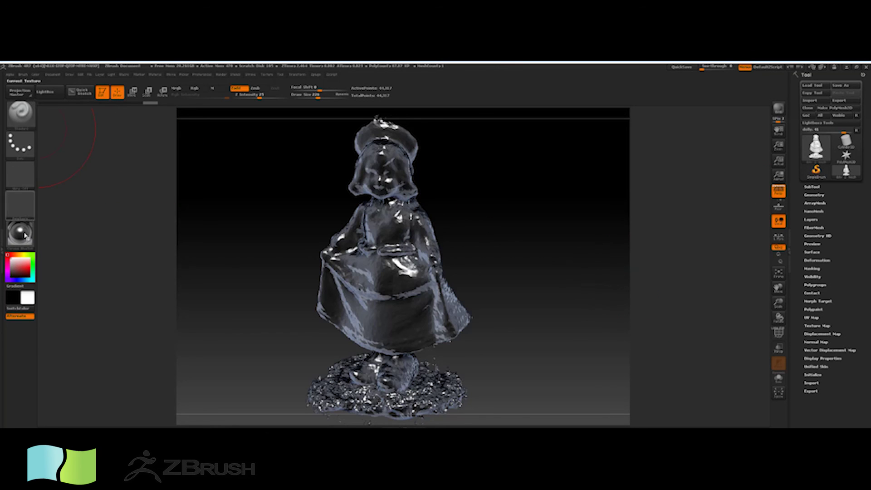
# - Drop the doll onto the canvas with Projection Master, texturing activated, and paint colour strokes from its face down to the base
pyautogui.press('g')
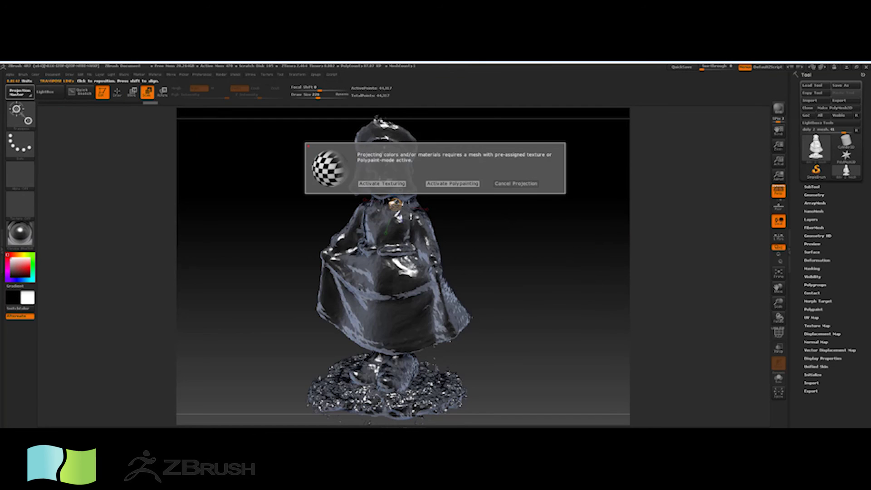
pyautogui.click(401, 183)
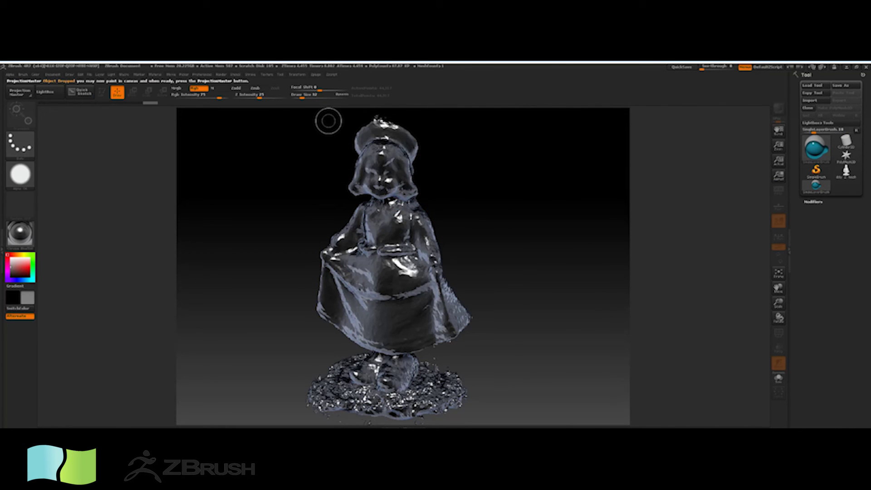
pyautogui.moveTo(394, 172)
pyautogui.mouseDown()
pyautogui.moveTo(401, 150)
pyautogui.moveTo(399, 181)
pyautogui.moveTo(372, 173)
pyautogui.moveTo(355, 182)
pyautogui.moveTo(362, 141)
pyautogui.moveTo(378, 128)
pyautogui.moveTo(394, 136)
pyautogui.moveTo(424, 265)
pyautogui.moveTo(462, 320)
pyautogui.moveTo(404, 346)
pyautogui.moveTo(356, 342)
pyautogui.moveTo(324, 281)
pyautogui.moveTo(326, 244)
pyautogui.moveTo(331, 262)
pyautogui.moveTo(358, 211)
pyautogui.moveTo(385, 194)
pyautogui.moveTo(402, 231)
pyautogui.moveTo(359, 299)
pyautogui.moveTo(378, 287)
pyautogui.mouseUp()
pyautogui.moveTo(363, 362)
pyautogui.mouseDown()
pyautogui.moveTo(324, 395)
pyautogui.moveTo(431, 408)
pyautogui.moveTo(381, 390)
pyautogui.mouseUp()
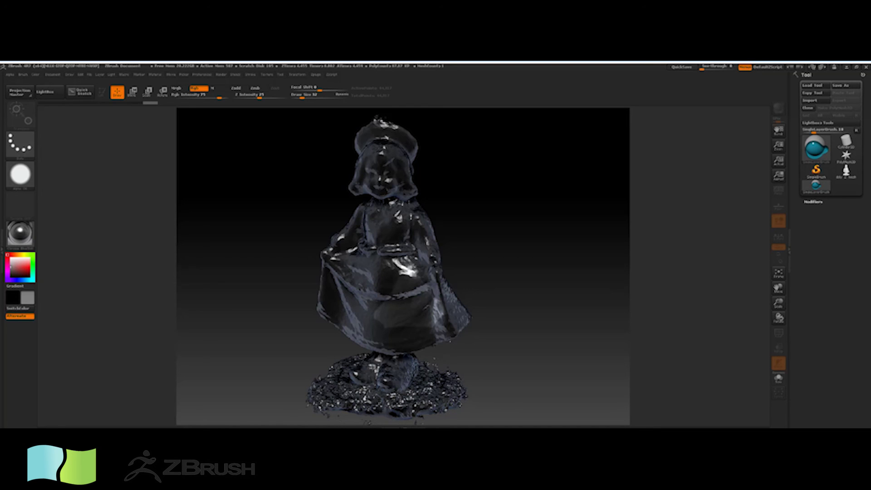